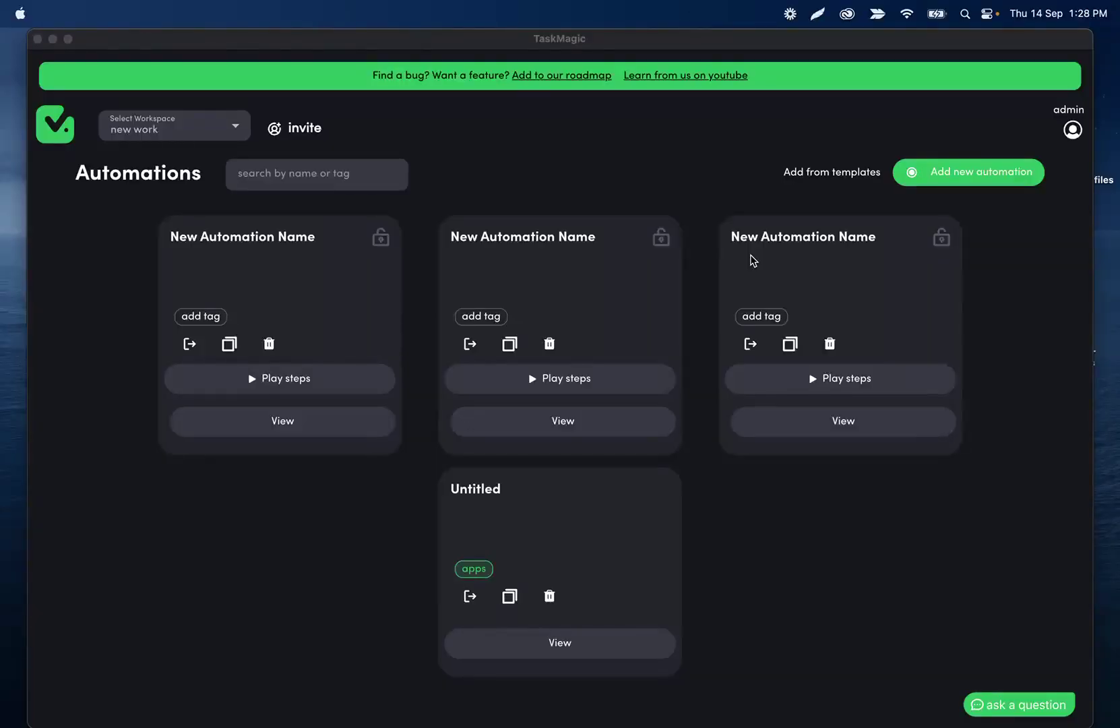
Start a new Manual Recording automation and position the Chromium recording window.
{"action": "mouse_move", "coordinate": [610, 724]}
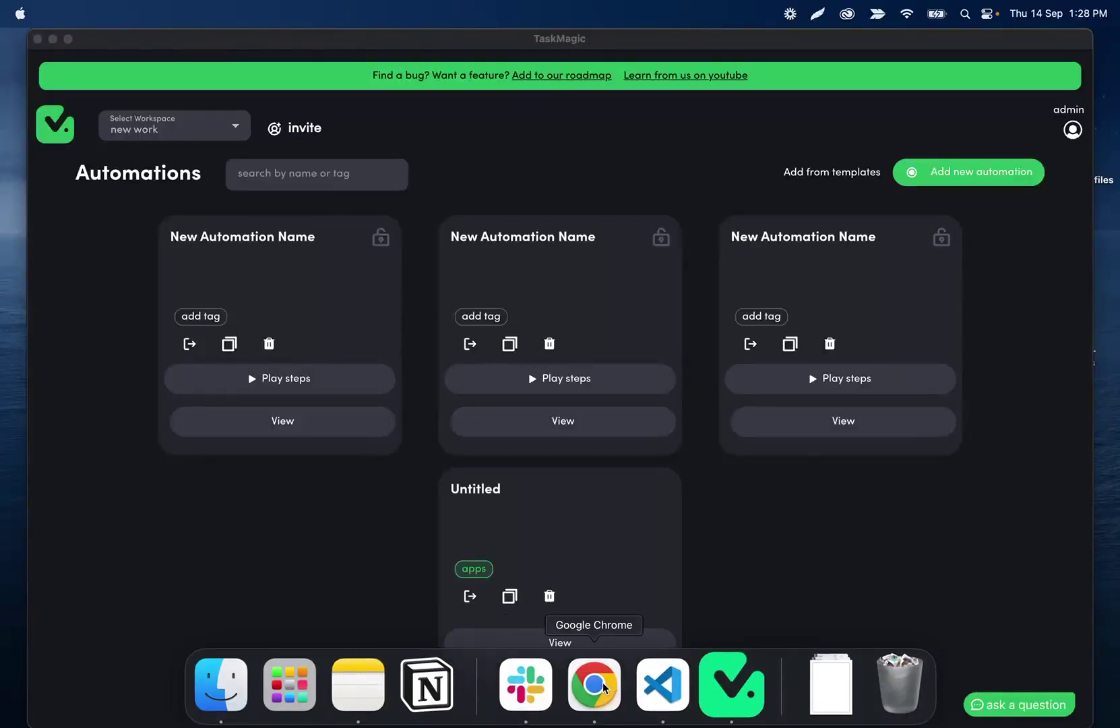
{"action": "left_click", "coordinate": [602, 684]}
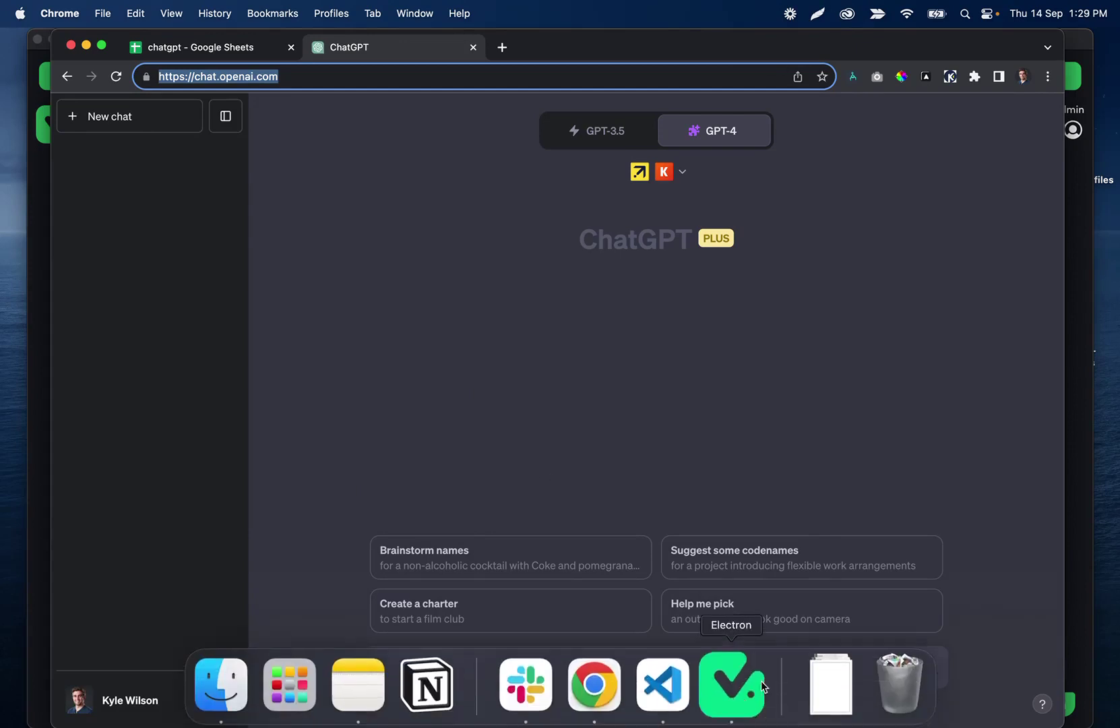
{"action": "left_click", "coordinate": [731, 674]}
{"action": "left_click", "coordinate": [972, 177]}
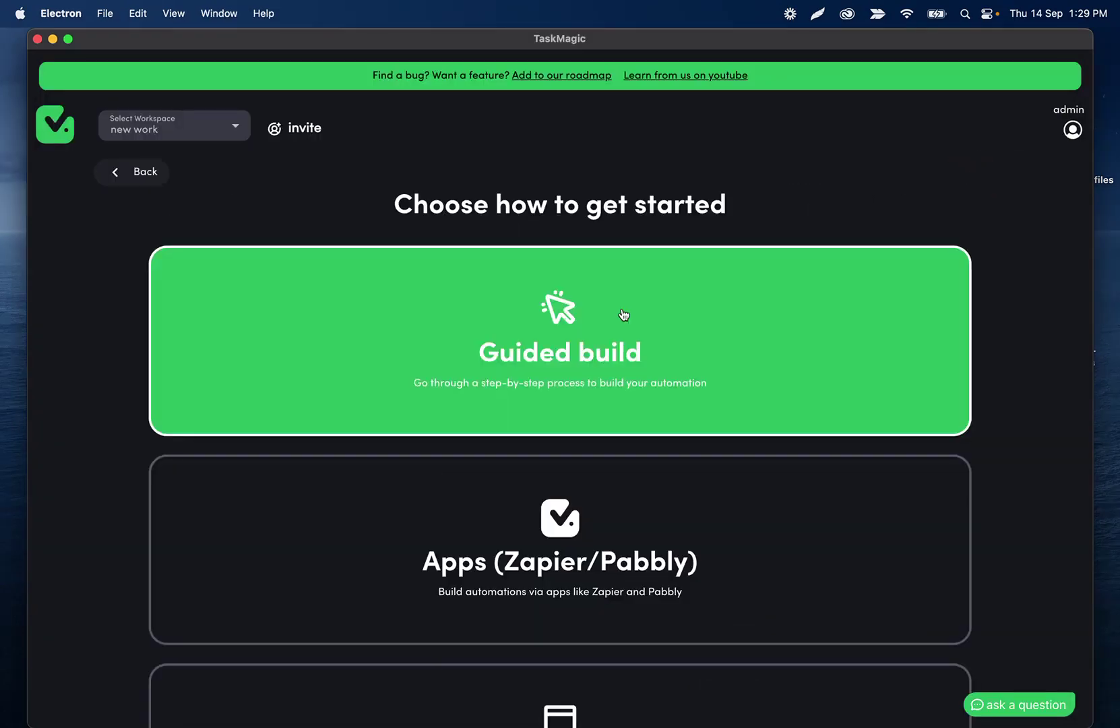
{"action": "scroll", "coordinate": [589, 350], "scroll_direction": "down", "scroll_amount": 5}
{"action": "left_click", "coordinate": [568, 574]}
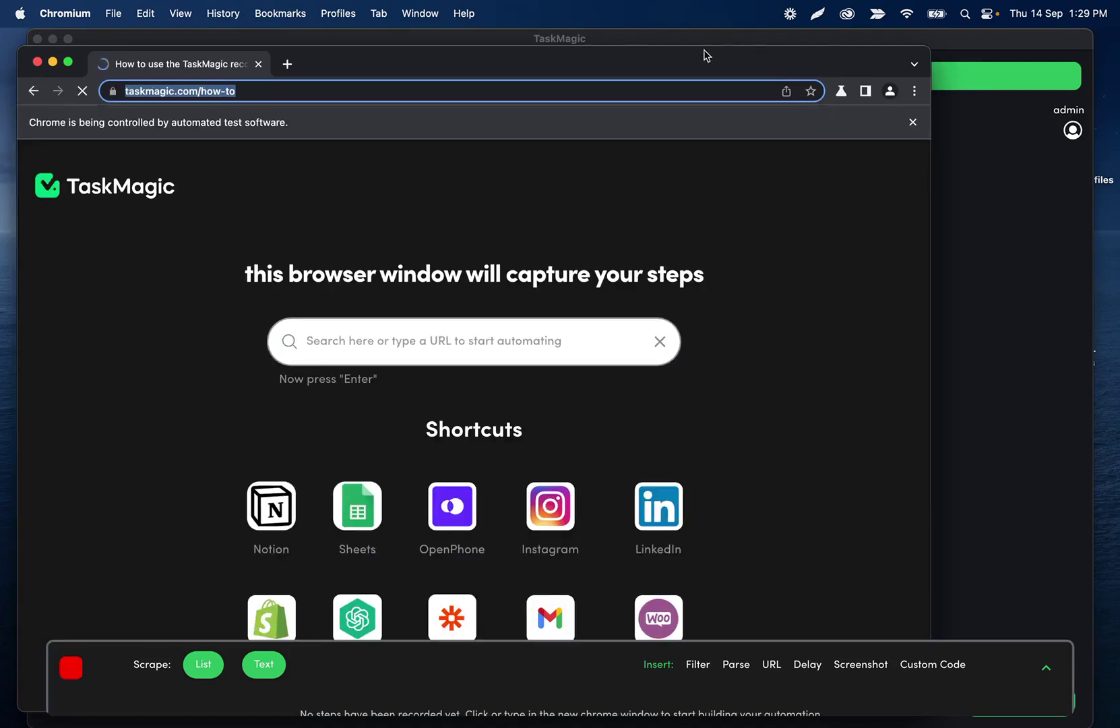
{"action": "left_click_drag", "start_coordinate": [702, 50], "coordinate": [793, 21]}
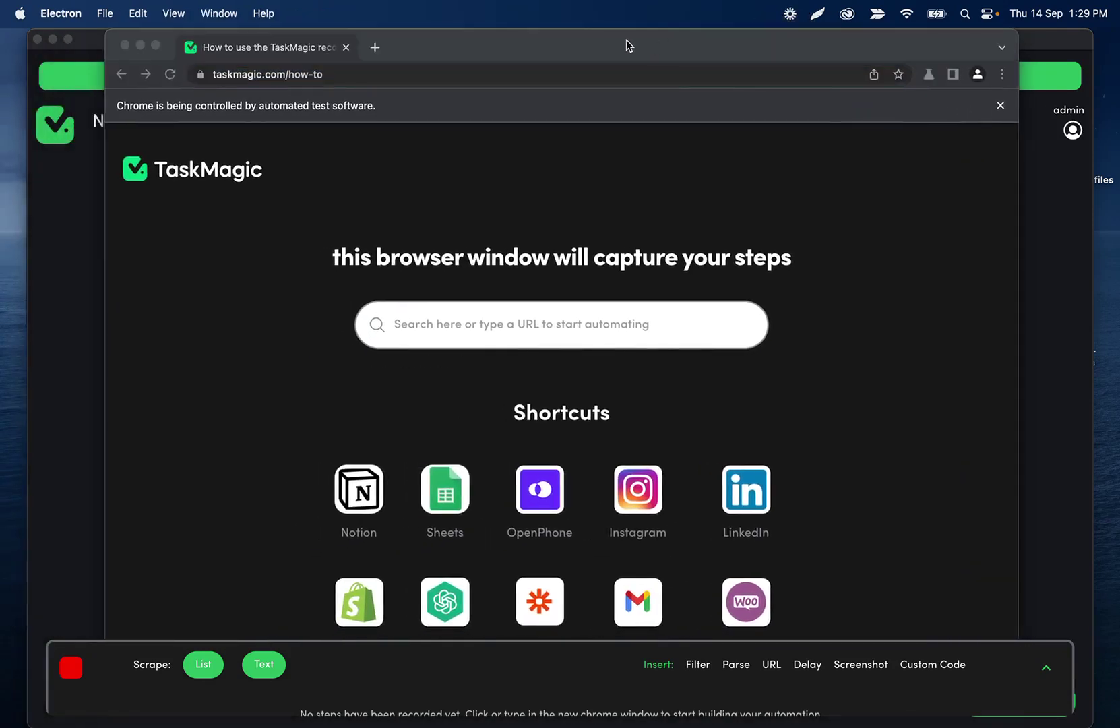
Load chat.openai.com in the recording browser to reach the ChatGPT login page.
{"action": "left_click", "coordinate": [592, 71]}
{"action": "key", "text": "super+a"}
{"action": "type", "text": "chat.open"}
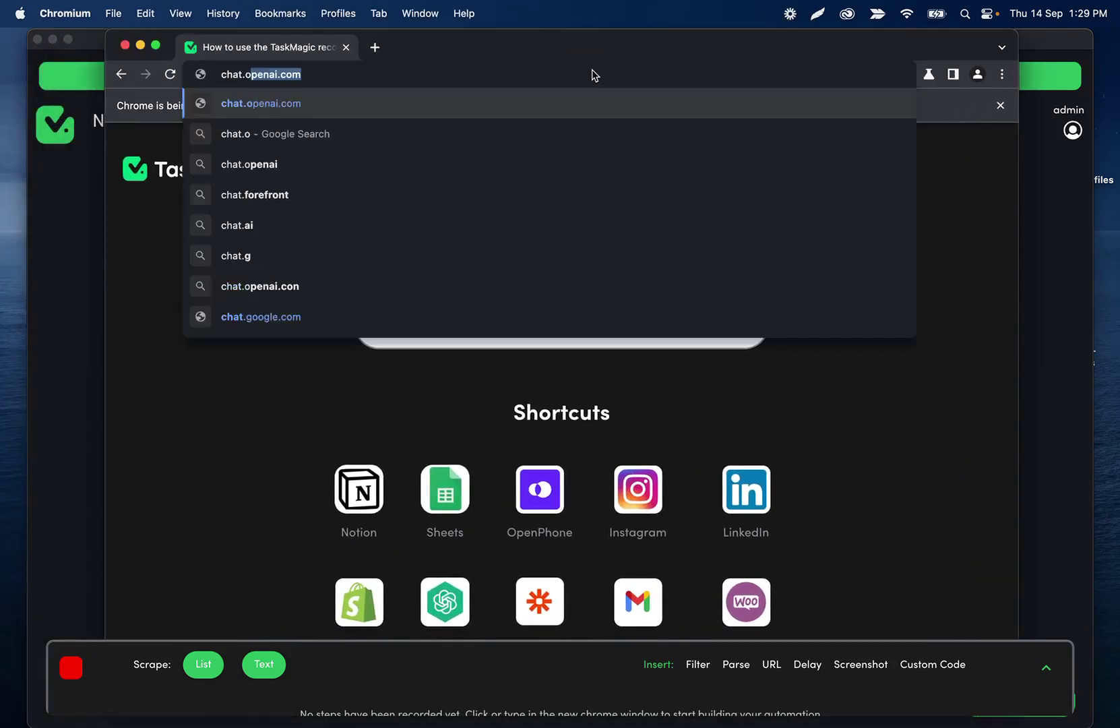
{"action": "type", "text": "ai.com"}
{"action": "key", "text": "Return"}
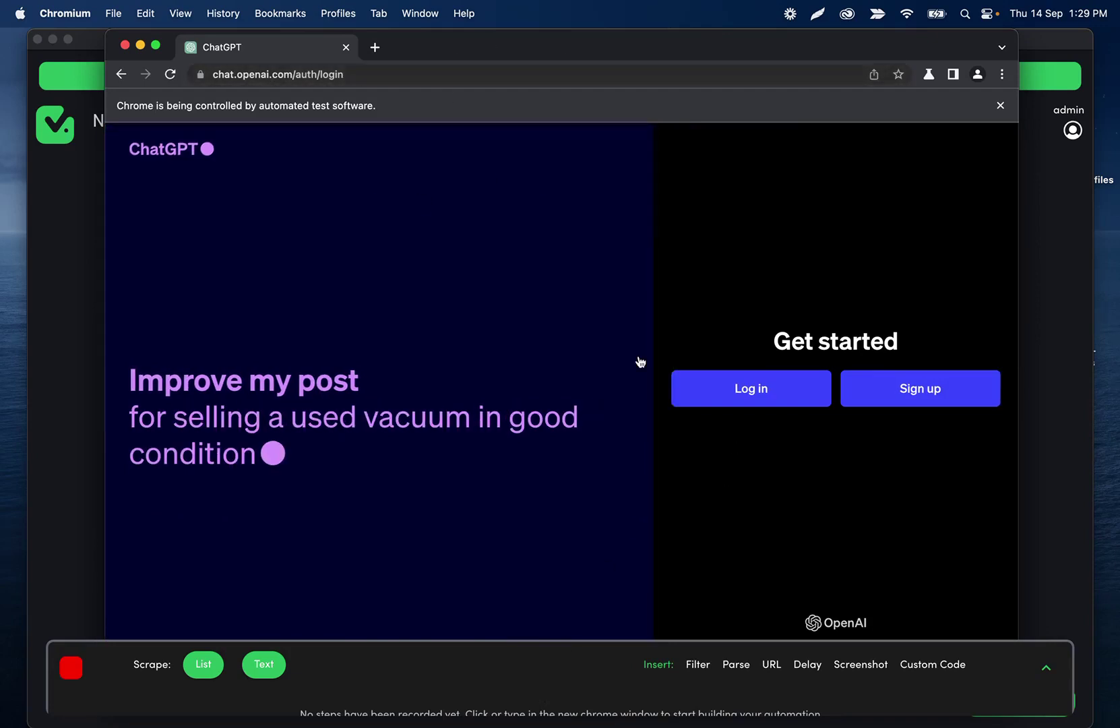
Log in to ChatGPT with the account e-mail and password.
{"action": "left_click", "coordinate": [740, 389]}
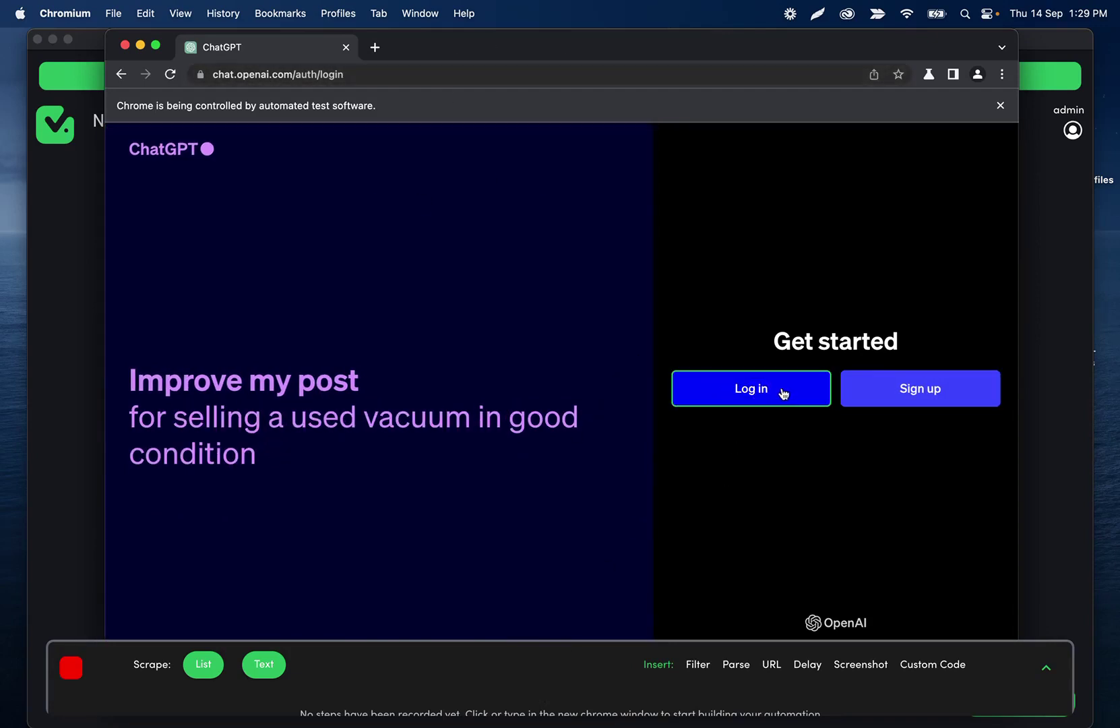
{"action": "left_click", "coordinate": [783, 394]}
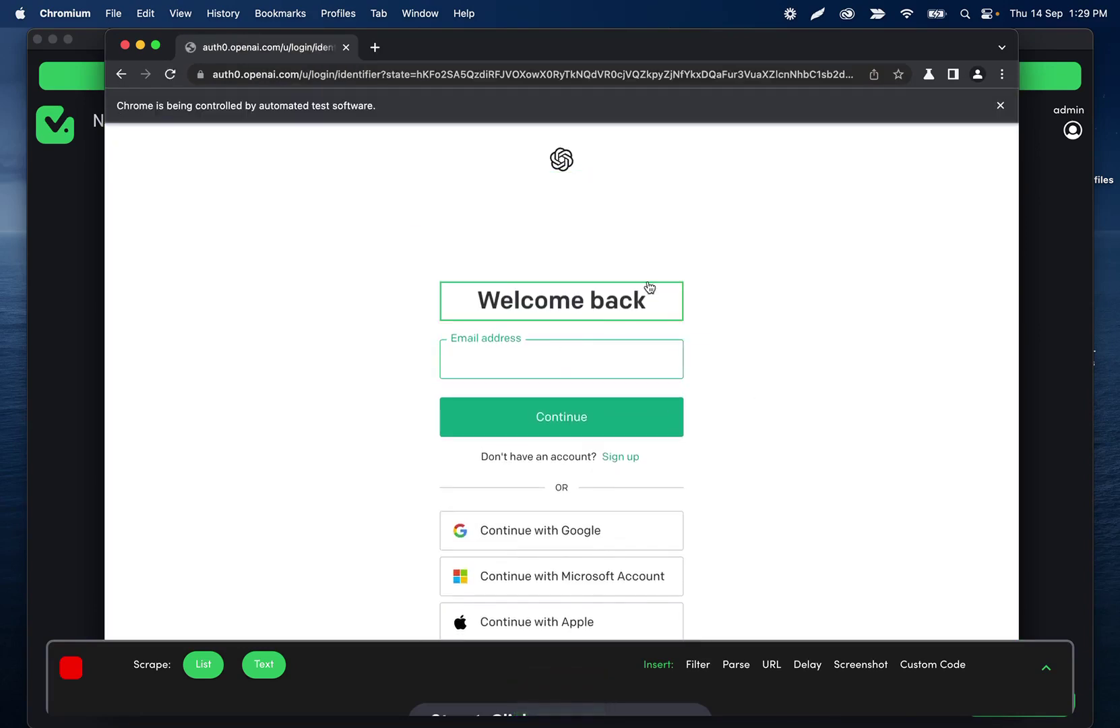
{"action": "left_click", "coordinate": [572, 409]}
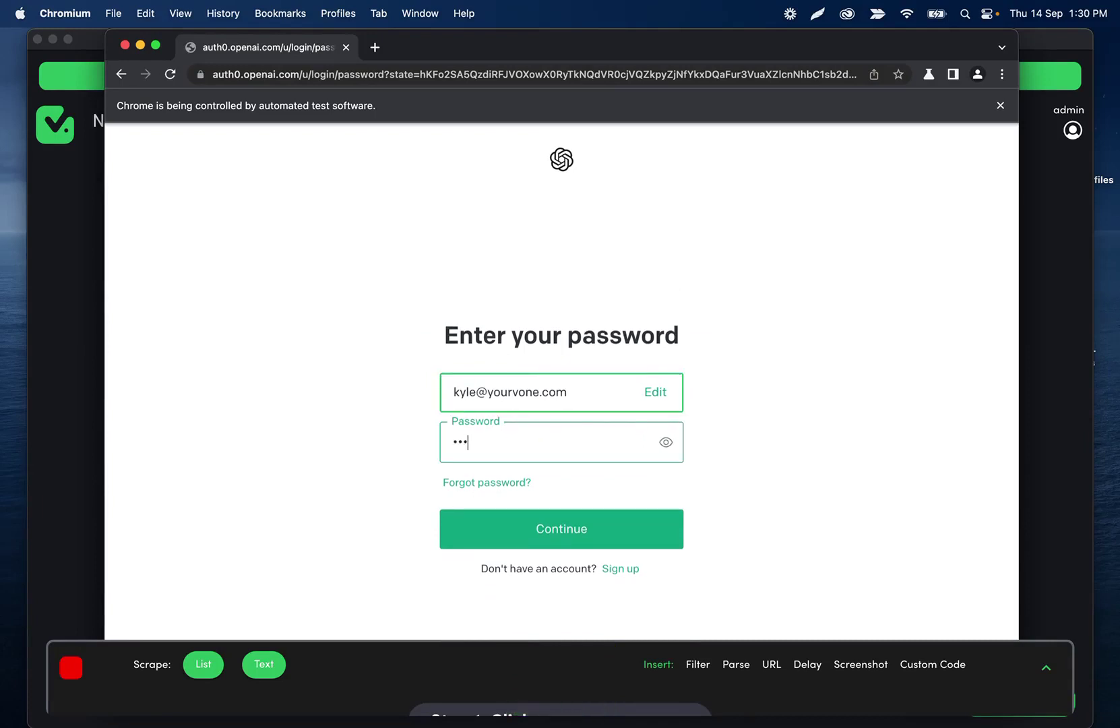
{"action": "type", "text": "••"}
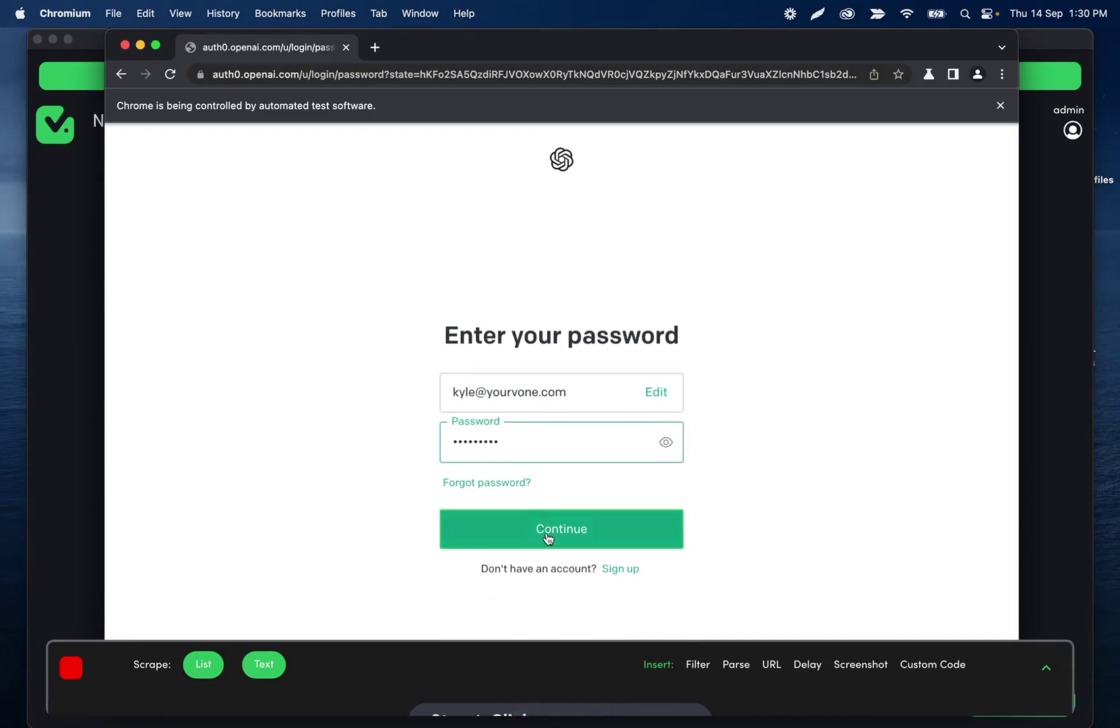
{"action": "left_click", "coordinate": [566, 518]}
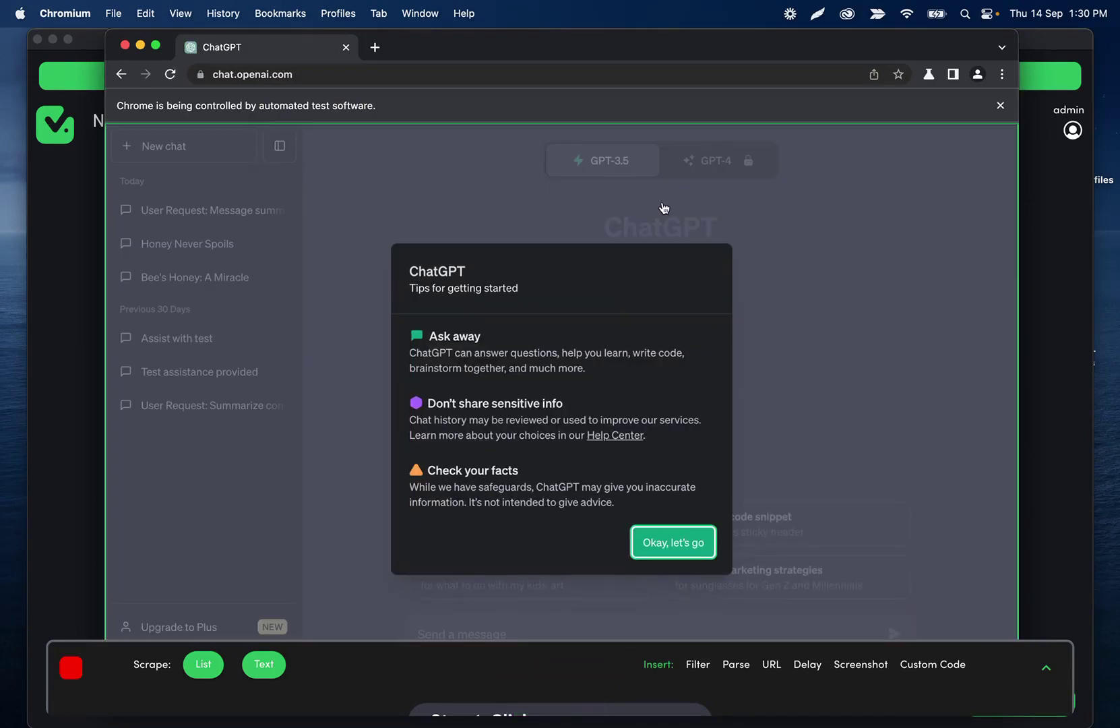
Dismiss the getting-started tips and send 'Hello' to ChatGPT.
{"action": "left_click", "coordinate": [708, 550]}
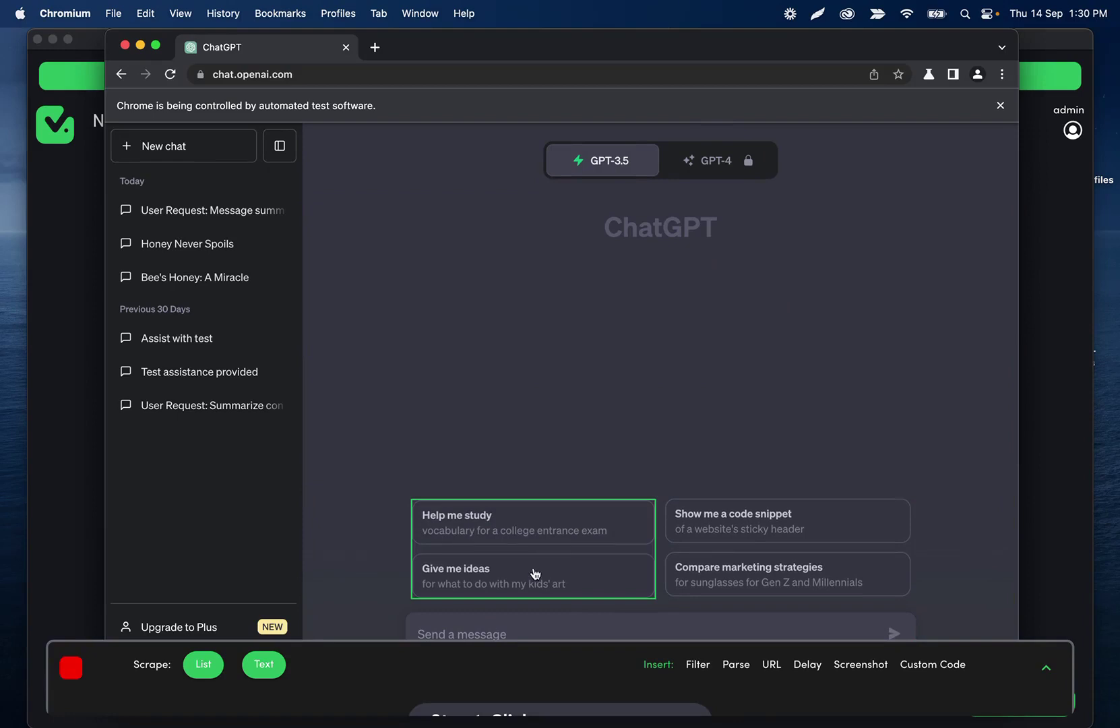
{"action": "left_click", "coordinate": [490, 635]}
{"action": "type", "text": "Hello"}
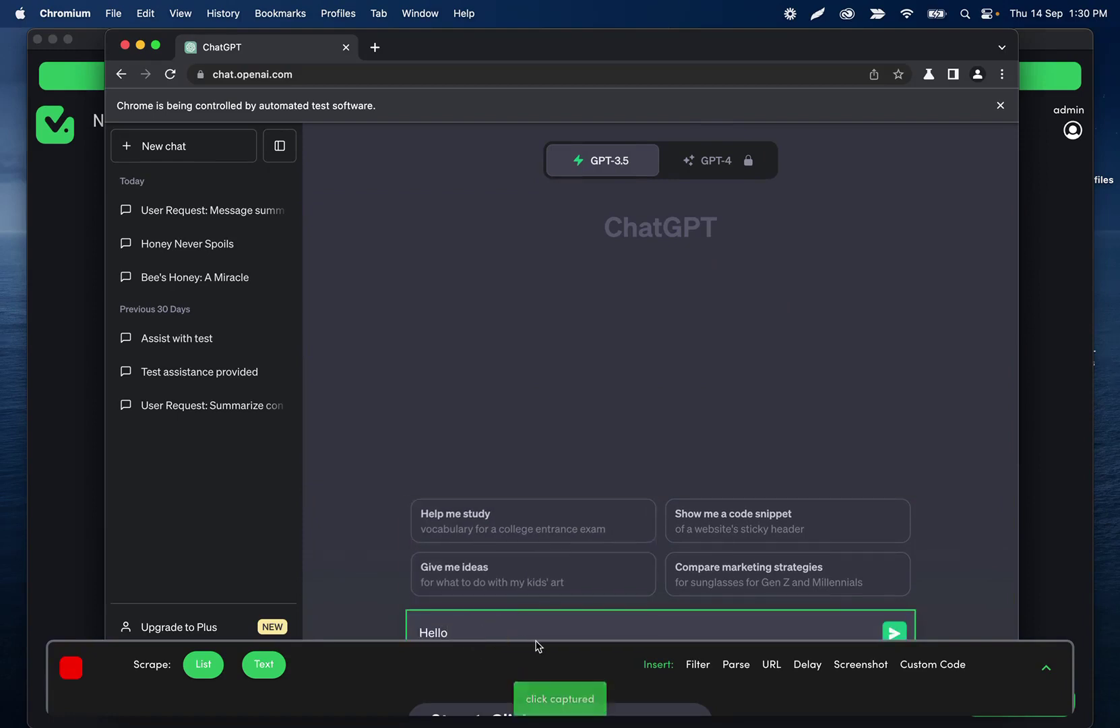
{"action": "key", "text": "Return"}
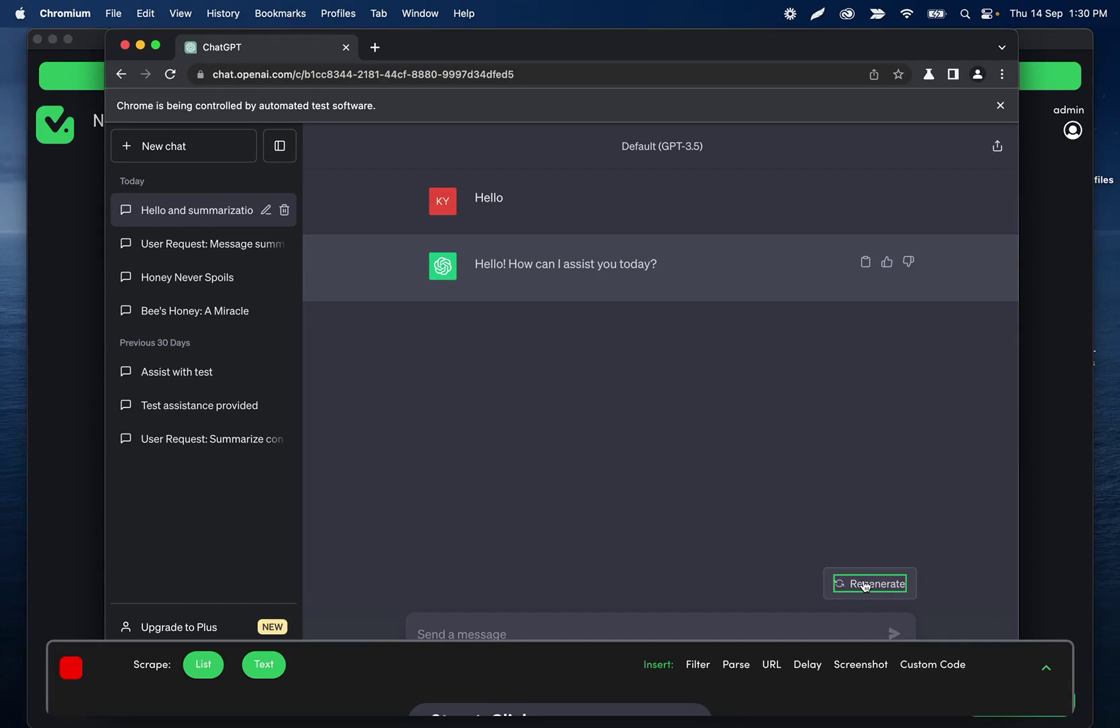
Record a text scrape of the Regenerate element that signals the reply is finished.
{"action": "left_click", "coordinate": [263, 663]}
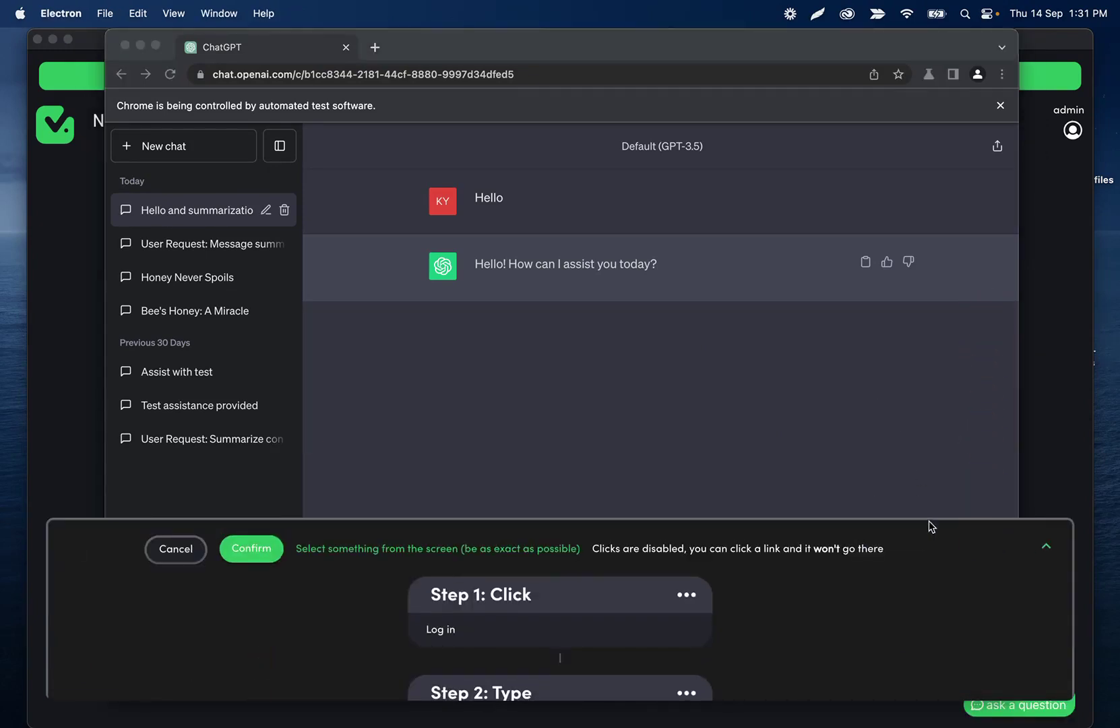
{"action": "left_click_drag", "start_coordinate": [848, 521], "coordinate": [843, 634]}
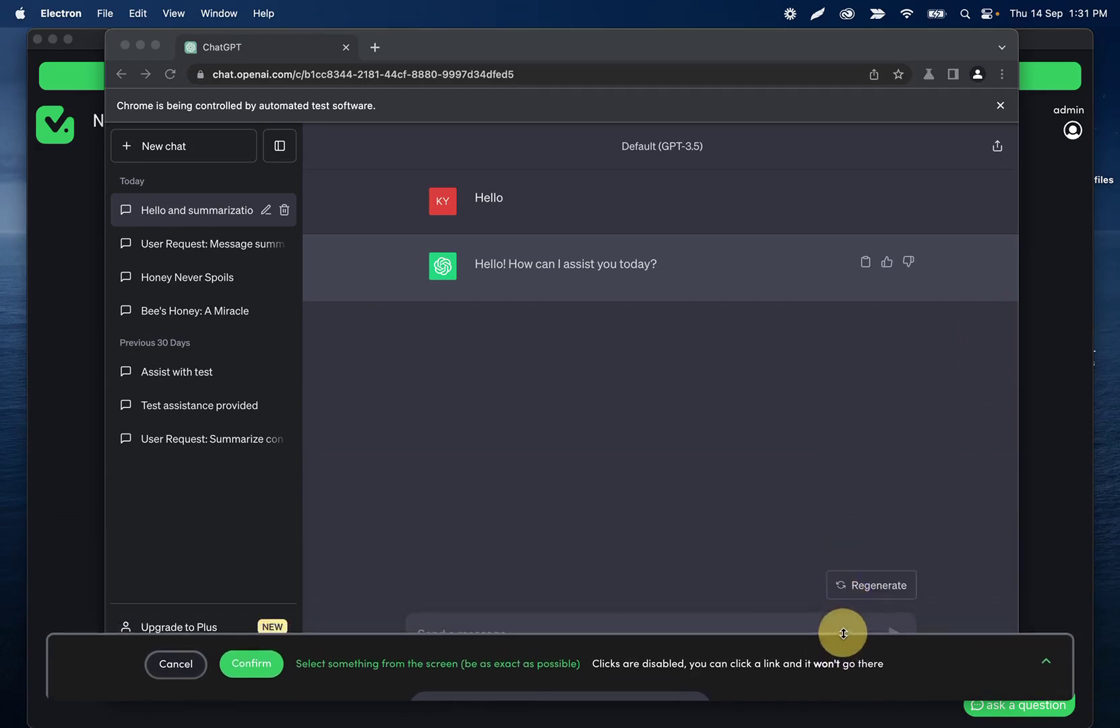
{"action": "left_click", "coordinate": [899, 592]}
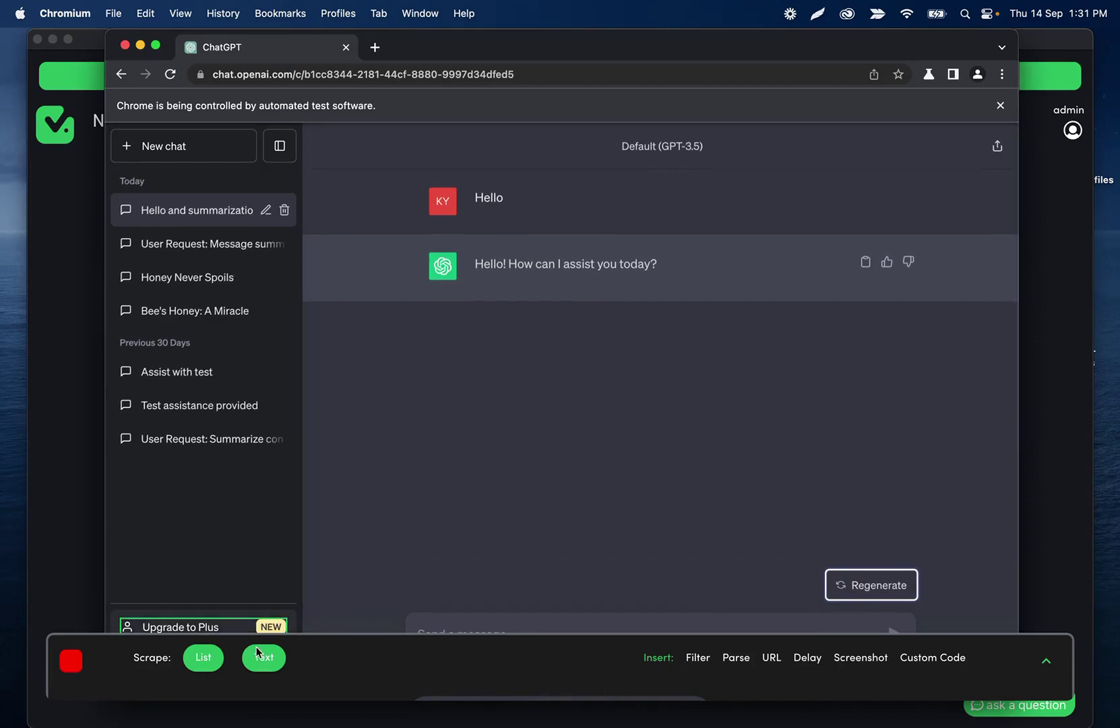
Record a second text scrape capturing ChatGPT's reply text.
{"action": "left_click", "coordinate": [268, 664]}
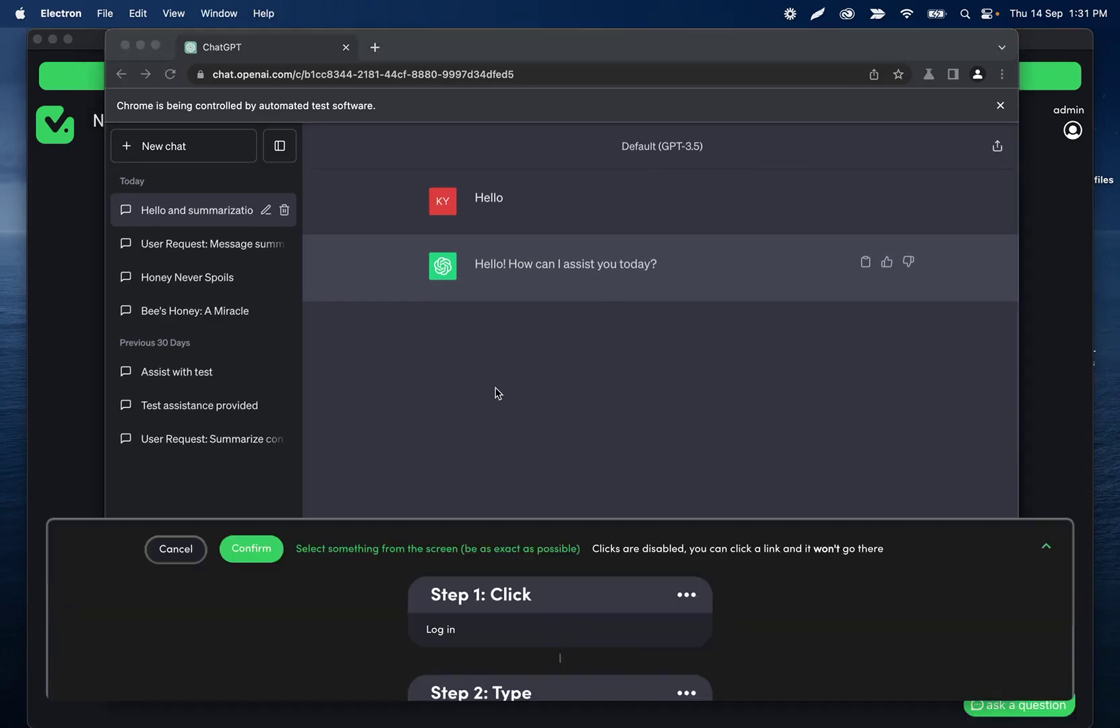
{"action": "left_click", "coordinate": [500, 317]}
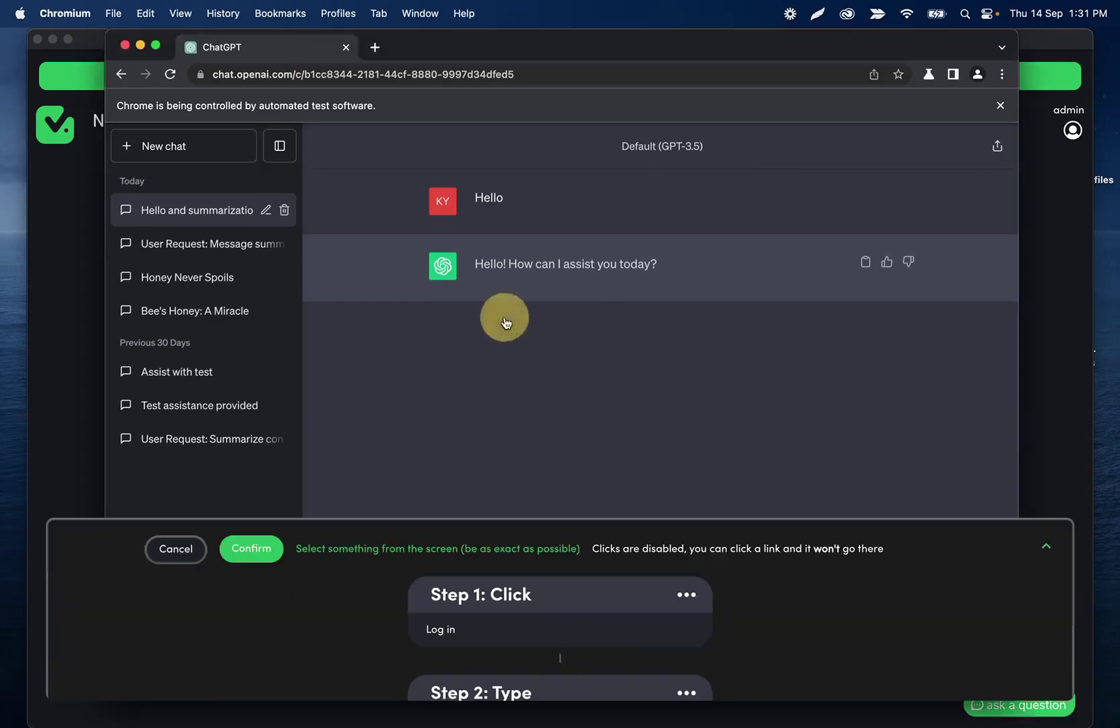
{"action": "left_click", "coordinate": [477, 285]}
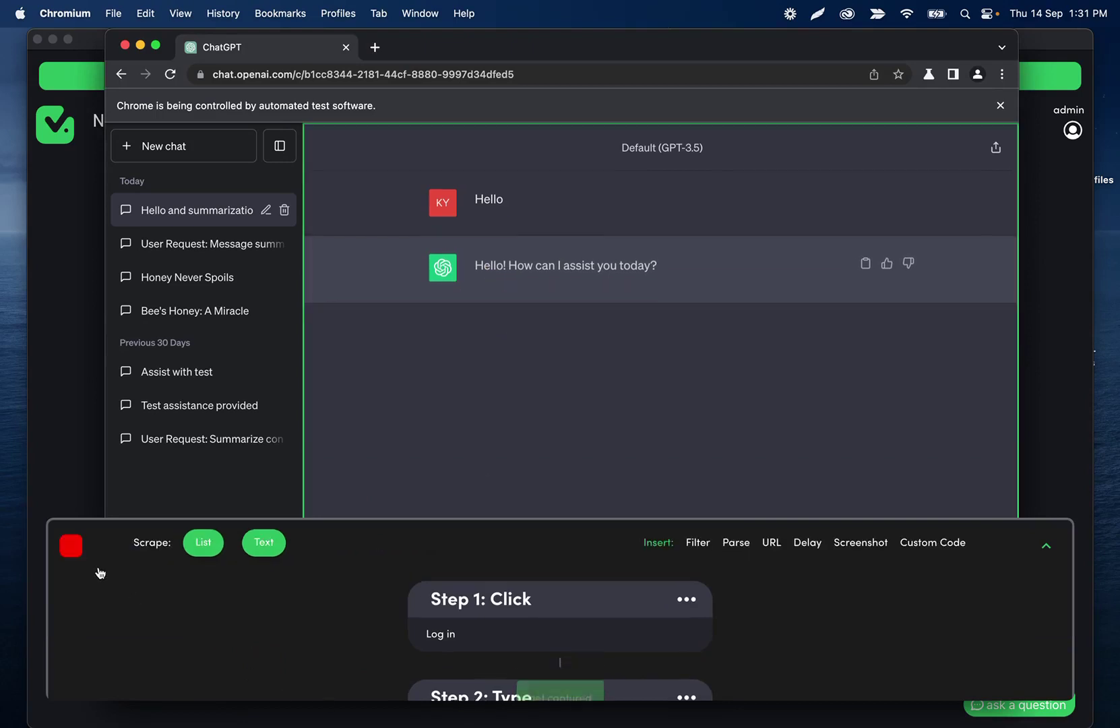
Stop recording and name Steps 10 and 11 'check if done' and 'getting the response'.
{"action": "left_click", "coordinate": [78, 548]}
{"action": "scroll", "coordinate": [510, 330], "scroll_direction": "down", "scroll_amount": 15}
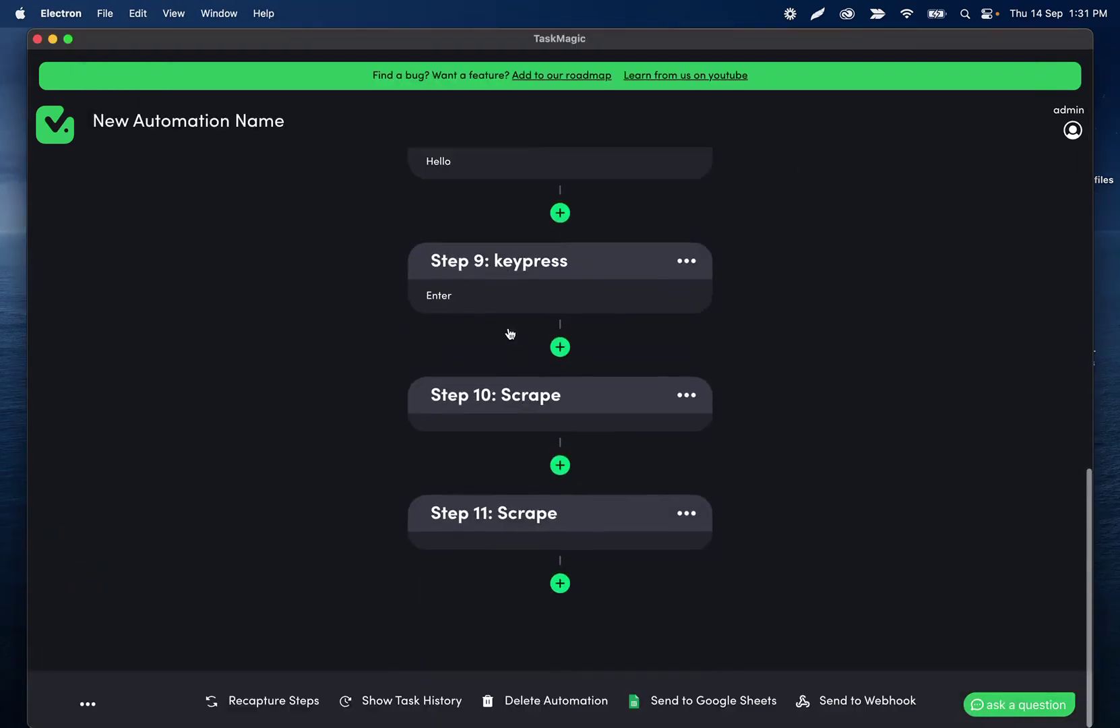
{"action": "left_click", "coordinate": [508, 395]}
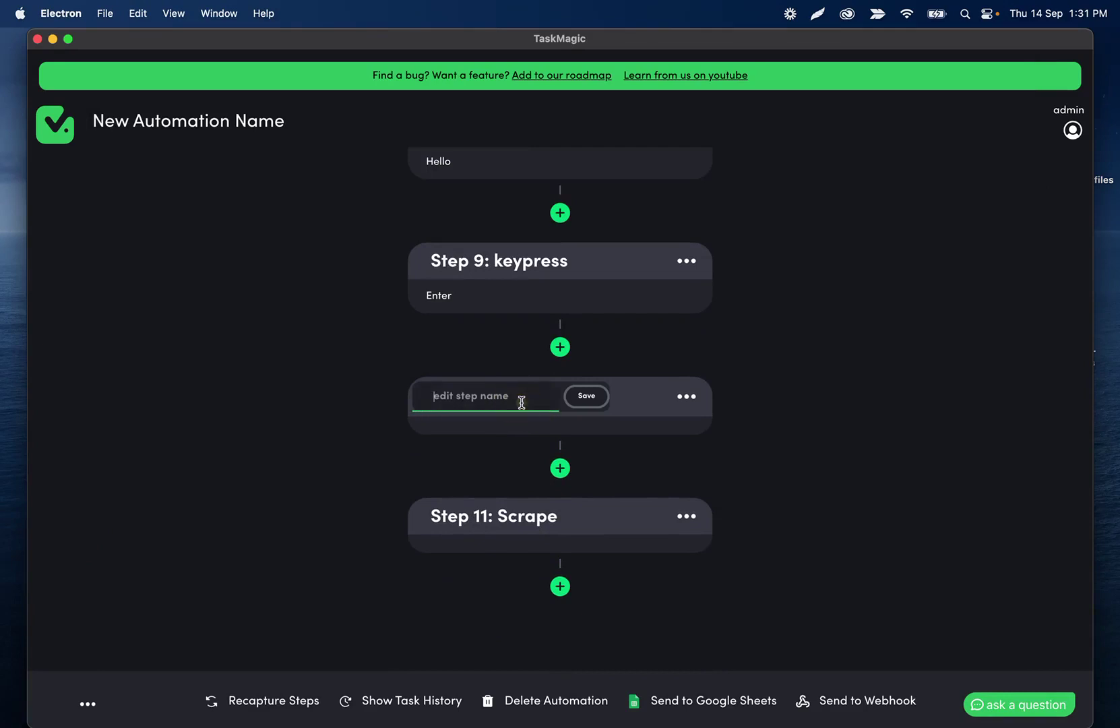
{"action": "type", "text": "check if done"}
{"action": "left_click", "coordinate": [587, 398]}
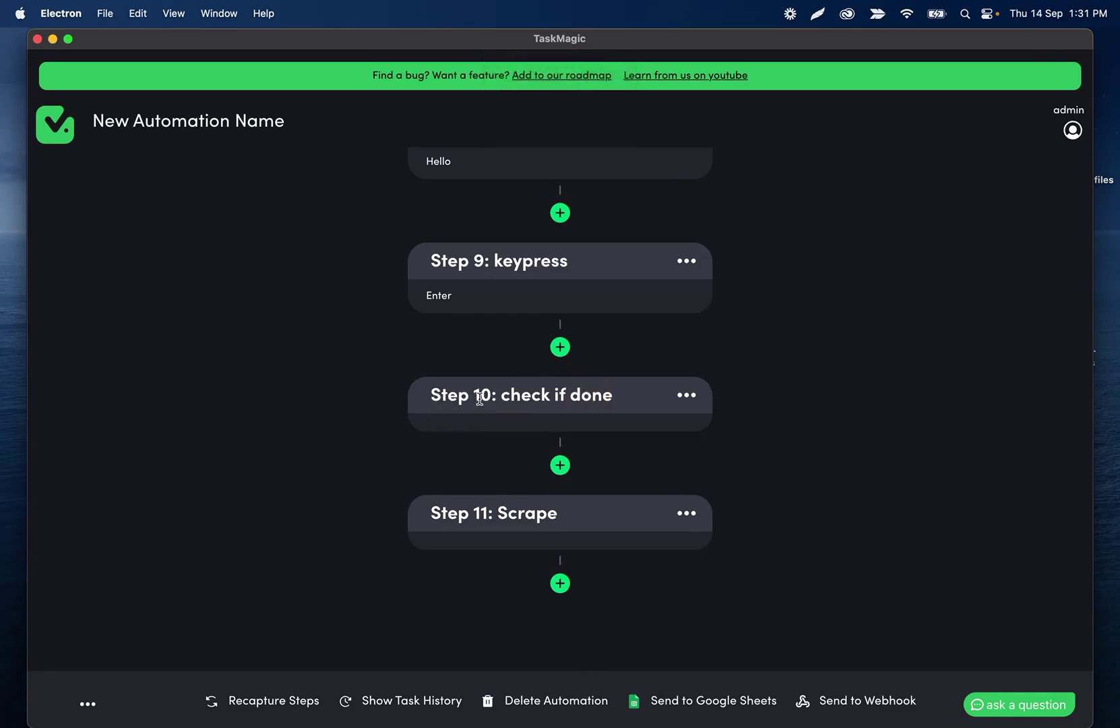
{"action": "left_click", "coordinate": [516, 517]}
{"action": "type", "text": "getting the"}
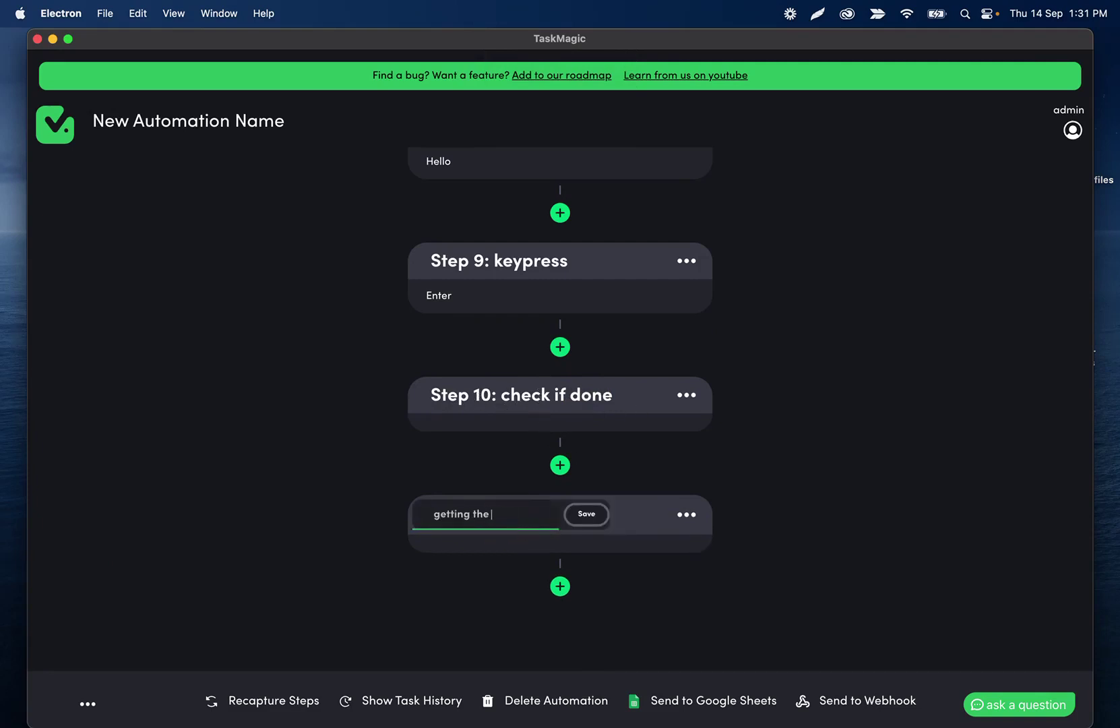
{"action": "type", "text": " response"}
{"action": "left_click", "coordinate": [587, 514]}
Rename Step 9 to 'send message'.
{"action": "scroll", "coordinate": [540, 344], "scroll_direction": "up", "scroll_amount": 2}
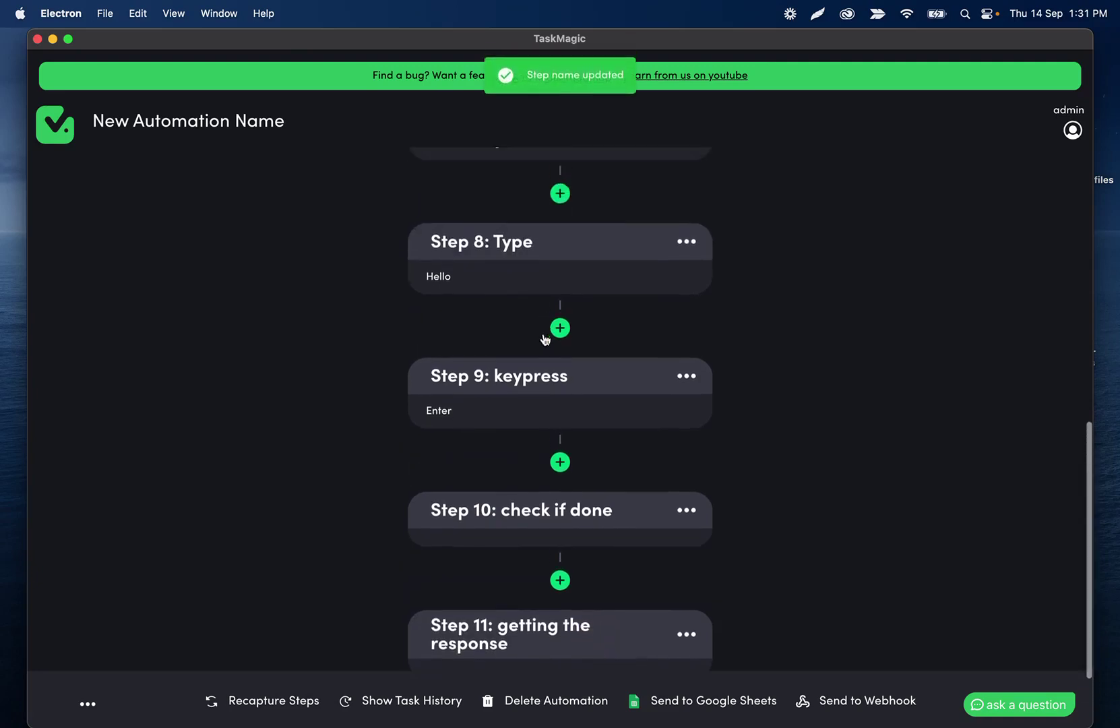
{"action": "left_click", "coordinate": [523, 383]}
{"action": "type", "text": "send message"}
{"action": "left_click", "coordinate": [586, 376]}
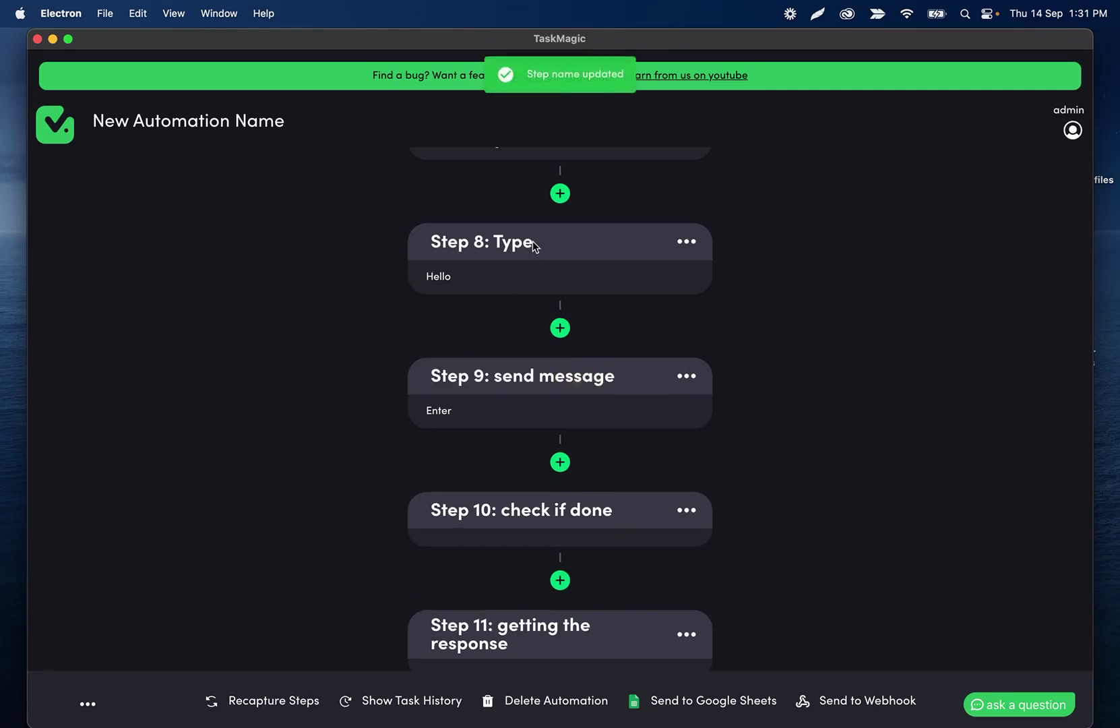
{"action": "scroll", "coordinate": [533, 245], "scroll_direction": "up", "scroll_amount": 4}
{"action": "scroll", "coordinate": [533, 247], "scroll_direction": "up", "scroll_amount": 10}
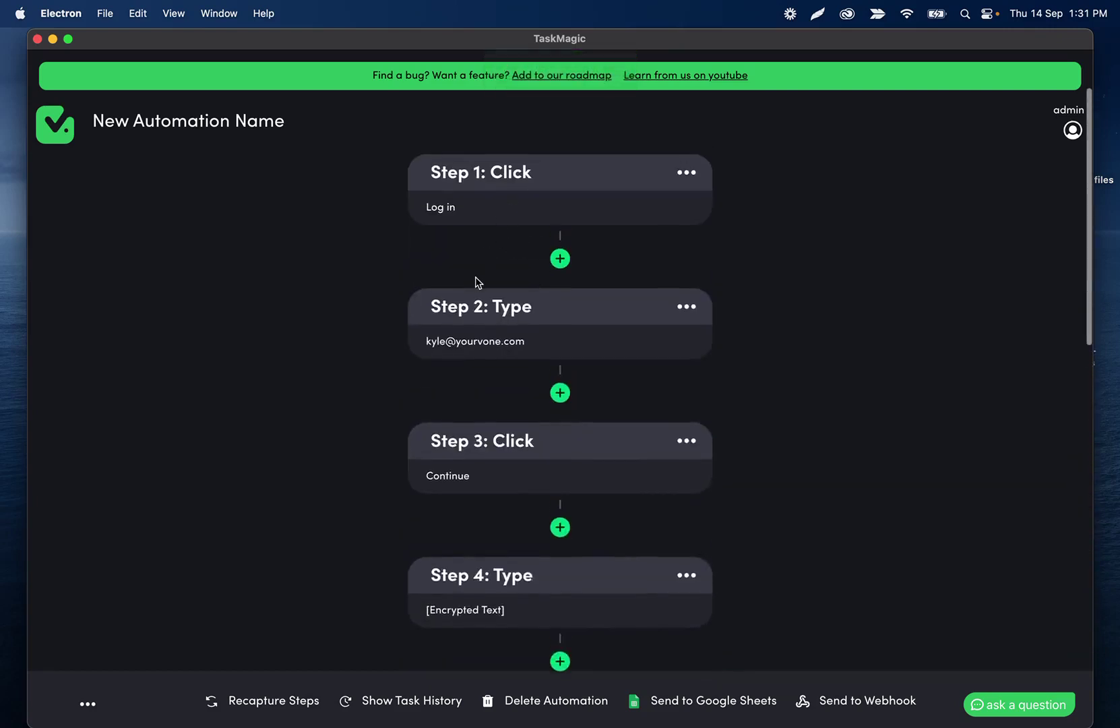
{"action": "scroll", "coordinate": [446, 572], "scroll_direction": "down", "scroll_amount": 12}
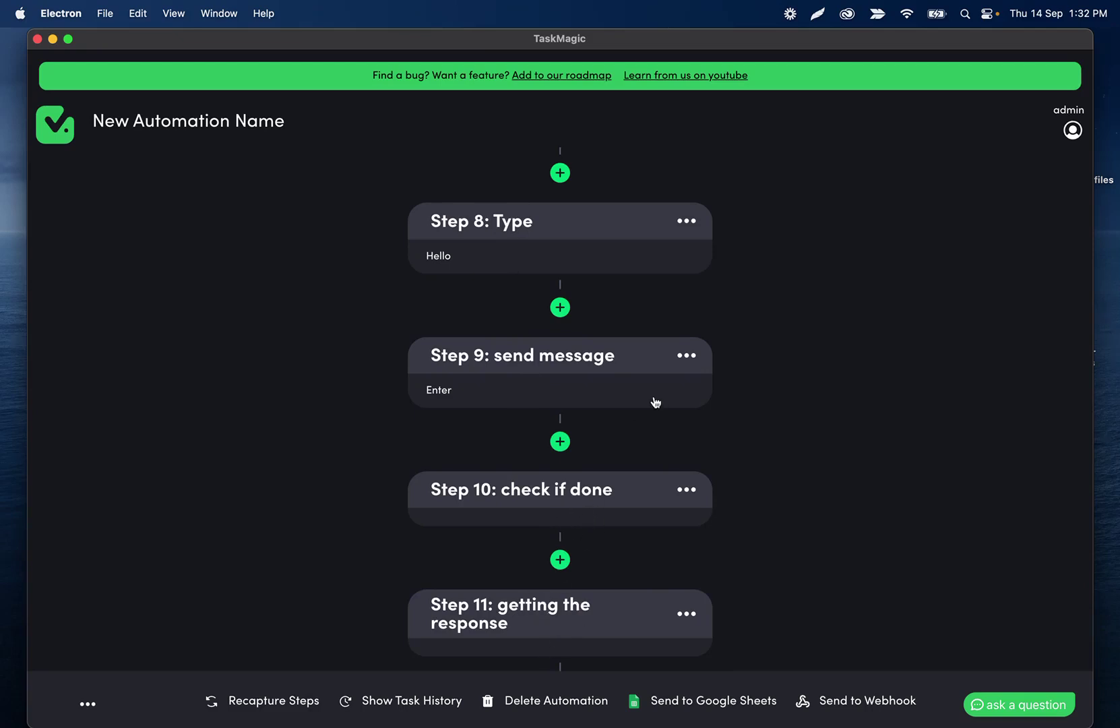
{"action": "scroll", "coordinate": [655, 401], "scroll_direction": "down", "scroll_amount": 3}
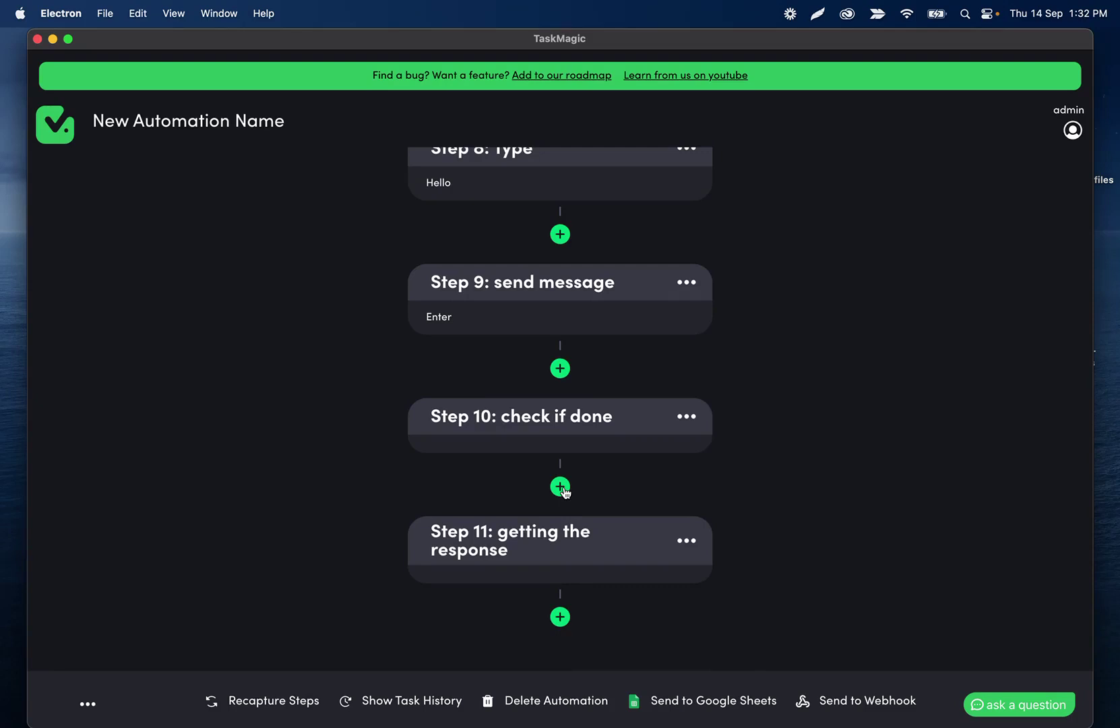
Insert a 0.1-minute Delay step right after the send message step.
{"action": "left_click", "coordinate": [560, 367]}
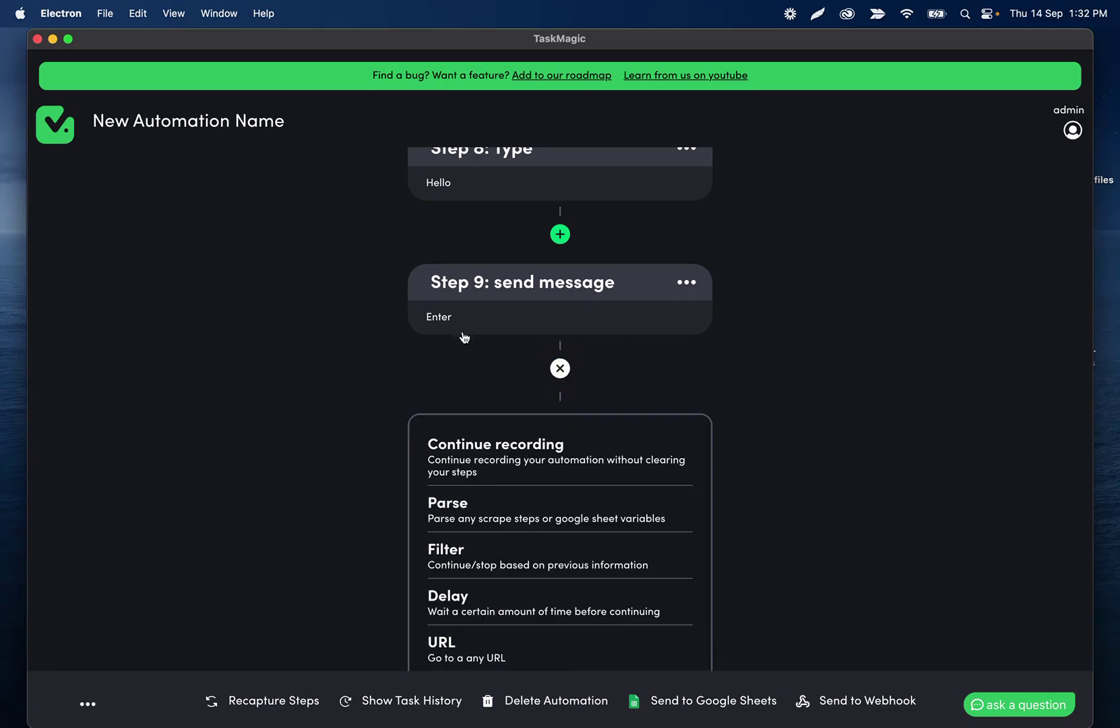
{"action": "scroll", "coordinate": [482, 458], "scroll_direction": "down", "scroll_amount": 3}
{"action": "left_click", "coordinate": [470, 510]}
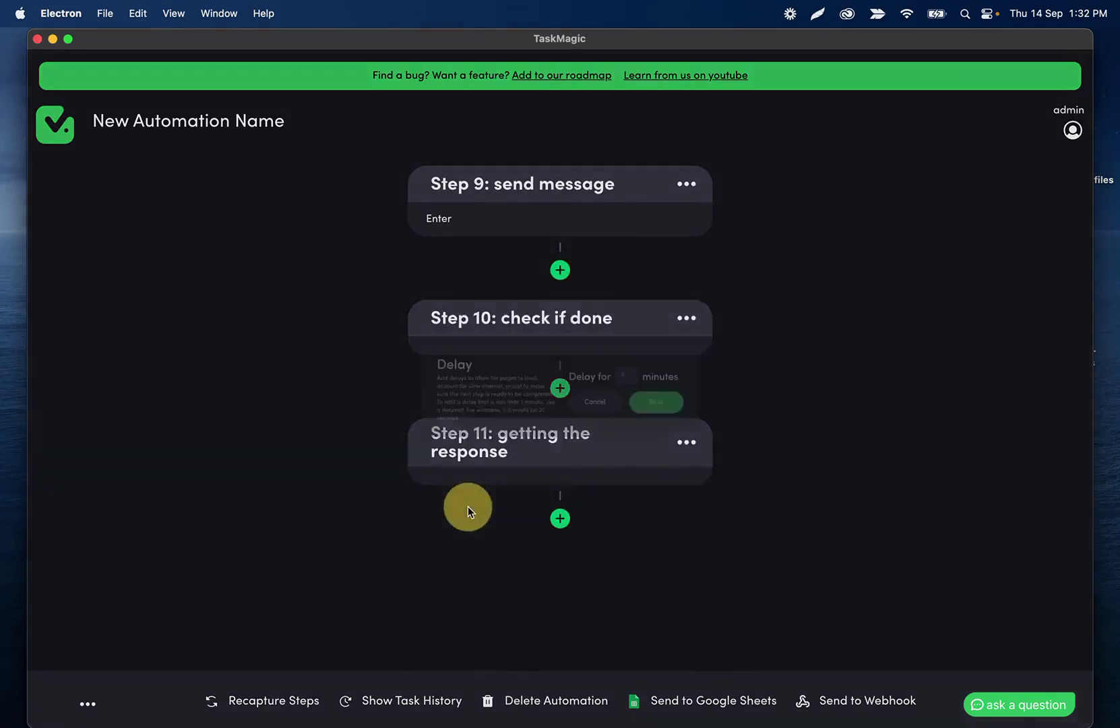
{"action": "left_click", "coordinate": [675, 358]}
{"action": "type", "text": "0.1"}
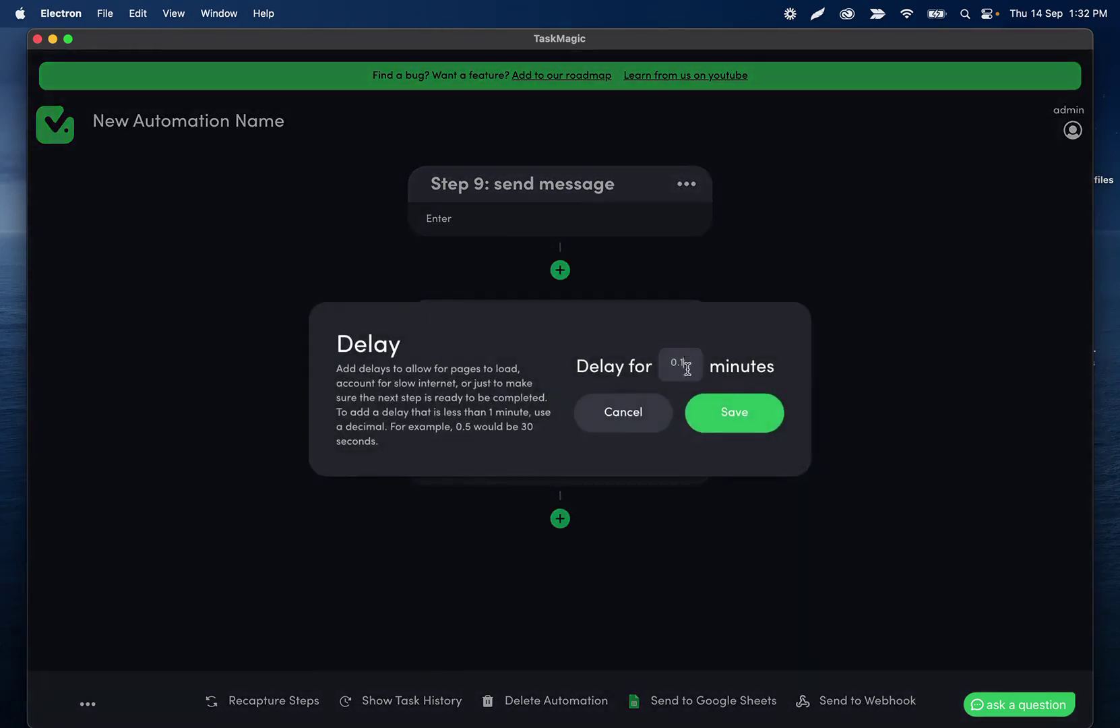
{"action": "left_click", "coordinate": [730, 412]}
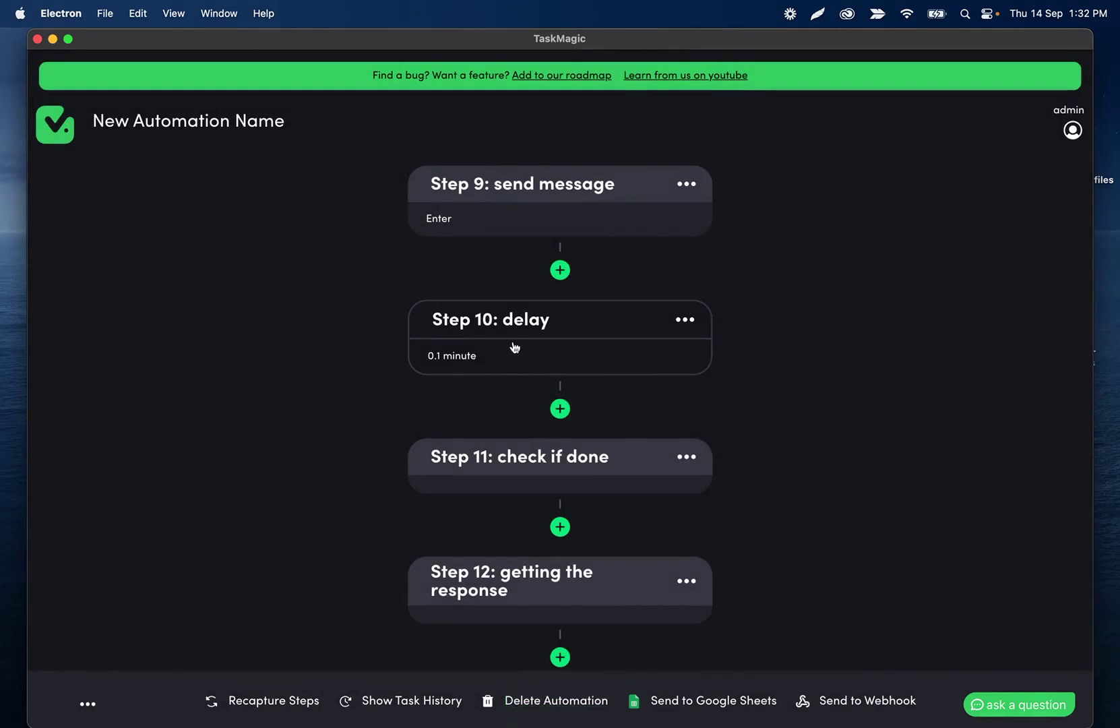
Rename Step 11 to 'scrape: getting the response'.
{"action": "scroll", "coordinate": [532, 303], "scroll_direction": "down", "scroll_amount": 2}
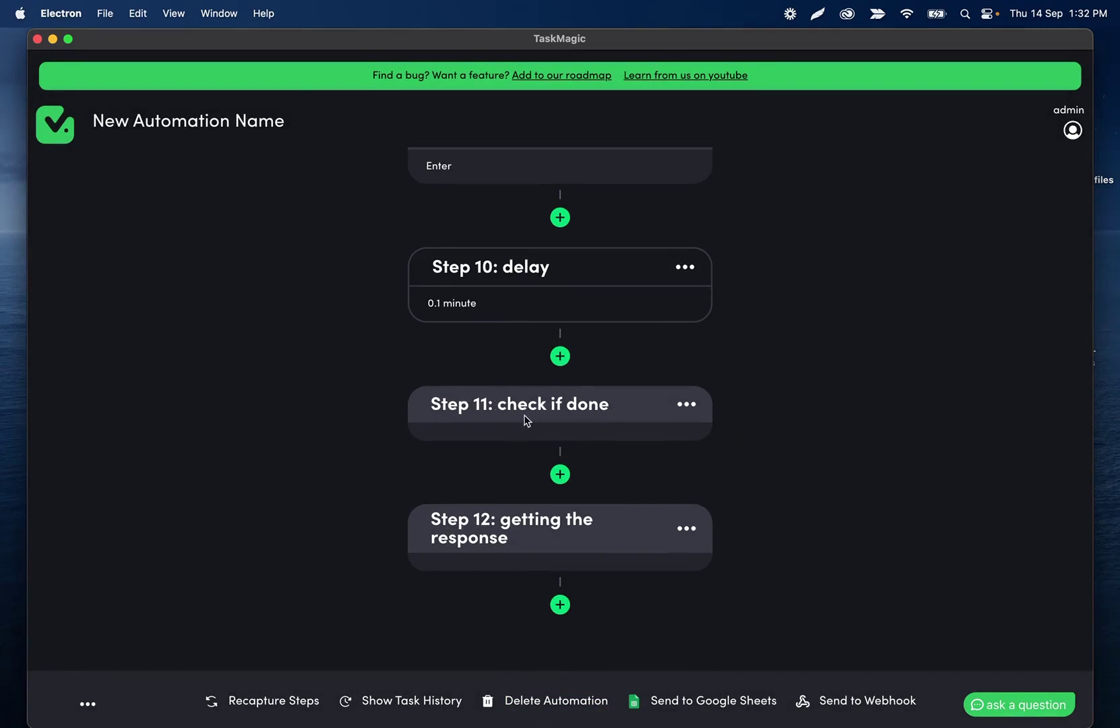
{"action": "left_click", "coordinate": [495, 401]}
{"action": "left_click", "coordinate": [434, 404]}
{"action": "type", "text": "scrape: getting the res"}
{"action": "left_click", "coordinate": [585, 405]}
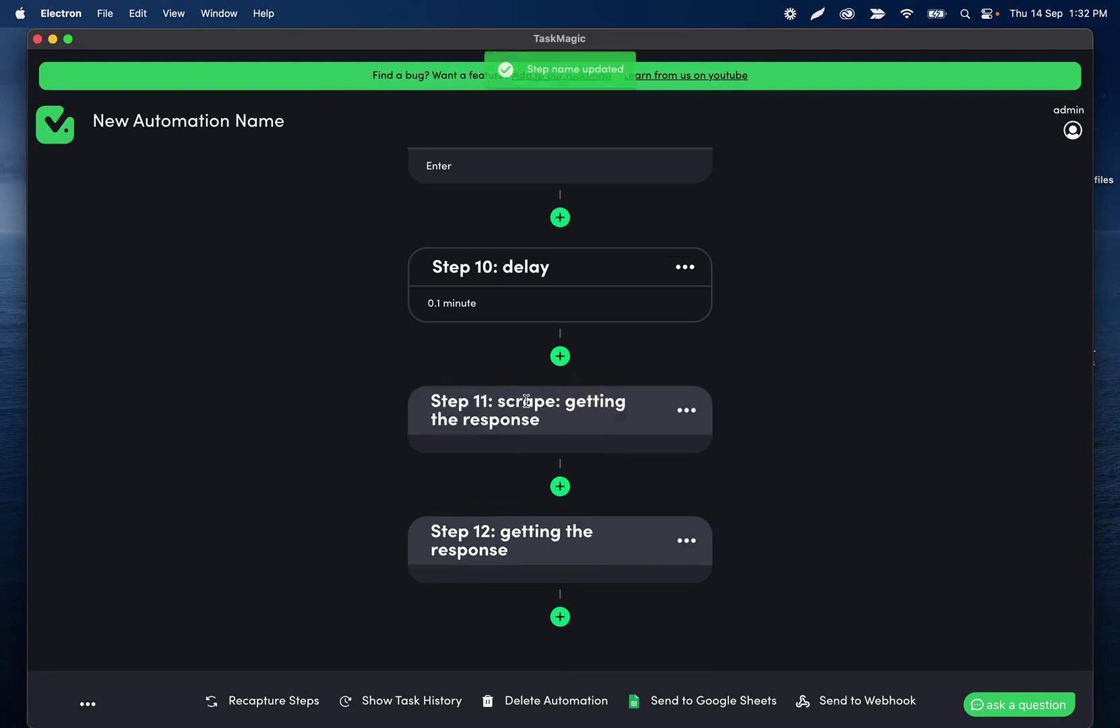
{"action": "scroll", "coordinate": [582, 419], "scroll_direction": "down", "scroll_amount": 1}
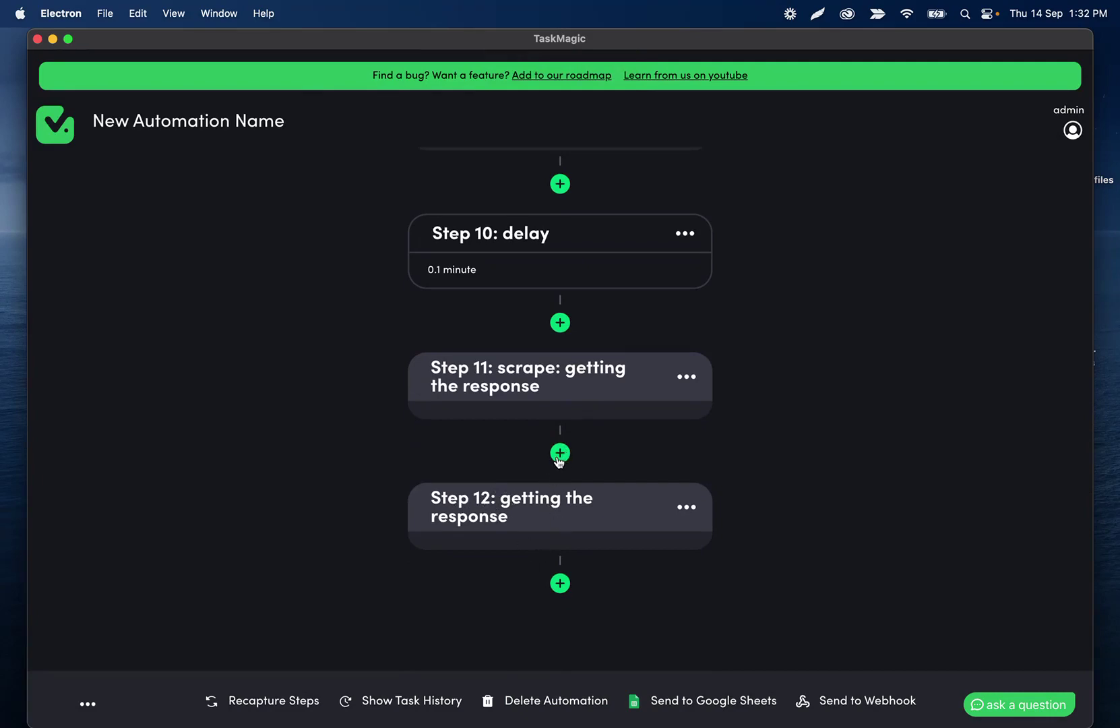
Add a Filter step after Step 11 checking whether step 11 includes 'stop'.
{"action": "left_click", "coordinate": [560, 452]}
{"action": "scroll", "coordinate": [500, 494], "scroll_direction": "down", "scroll_amount": 4}
{"action": "left_click", "coordinate": [482, 505]}
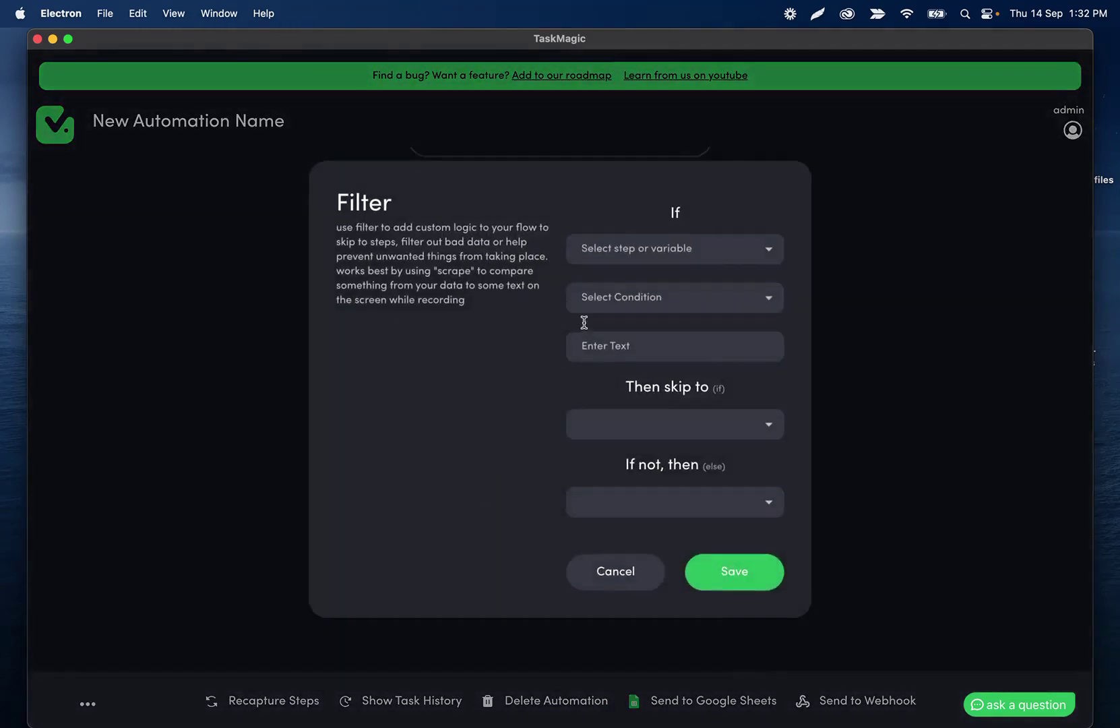
{"action": "left_click", "coordinate": [638, 262]}
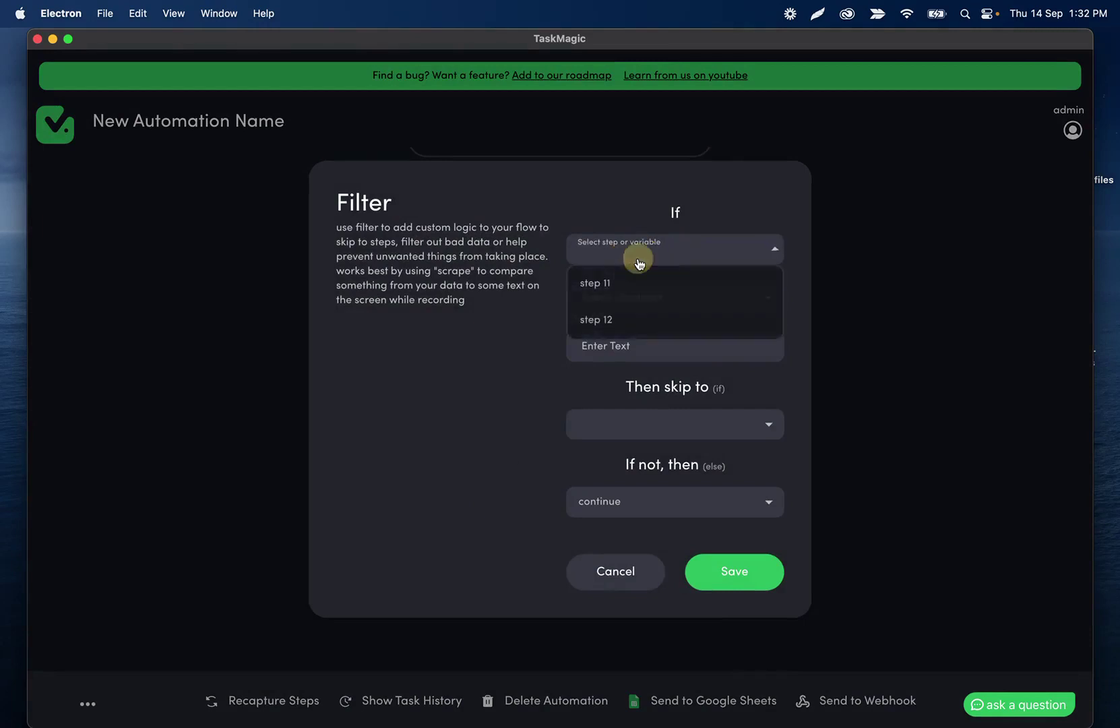
{"action": "left_click", "coordinate": [618, 291]}
{"action": "left_click", "coordinate": [625, 297]}
{"action": "left_click", "coordinate": [617, 324]}
{"action": "left_click", "coordinate": [618, 347]}
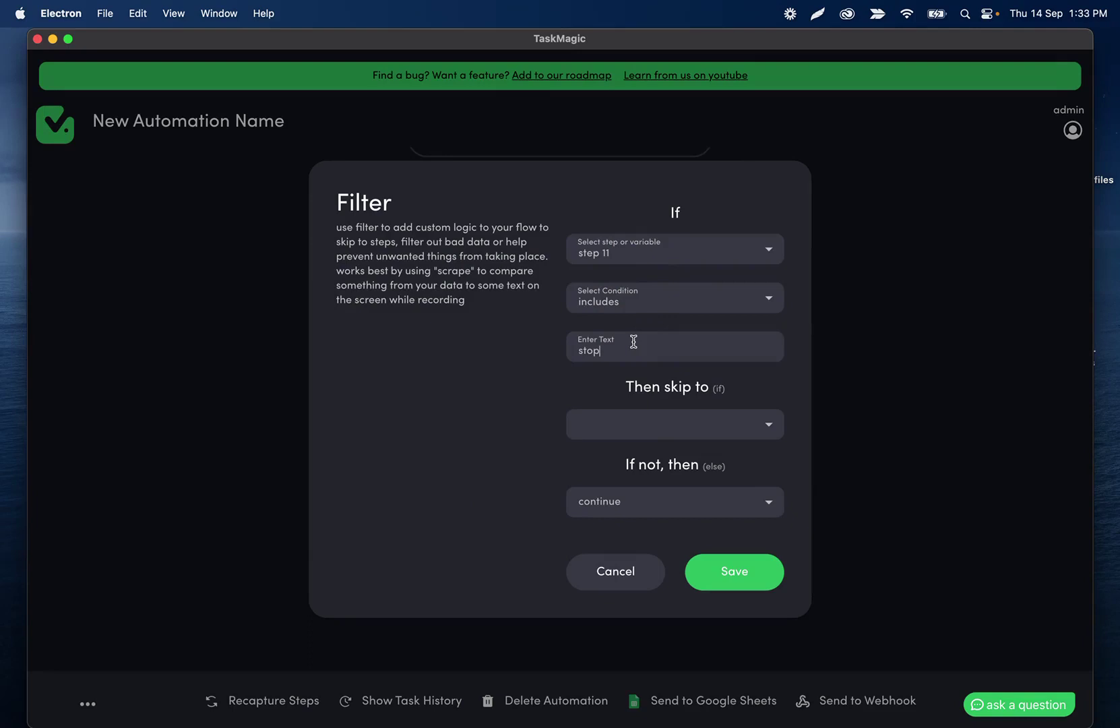
{"action": "left_click", "coordinate": [625, 308]}
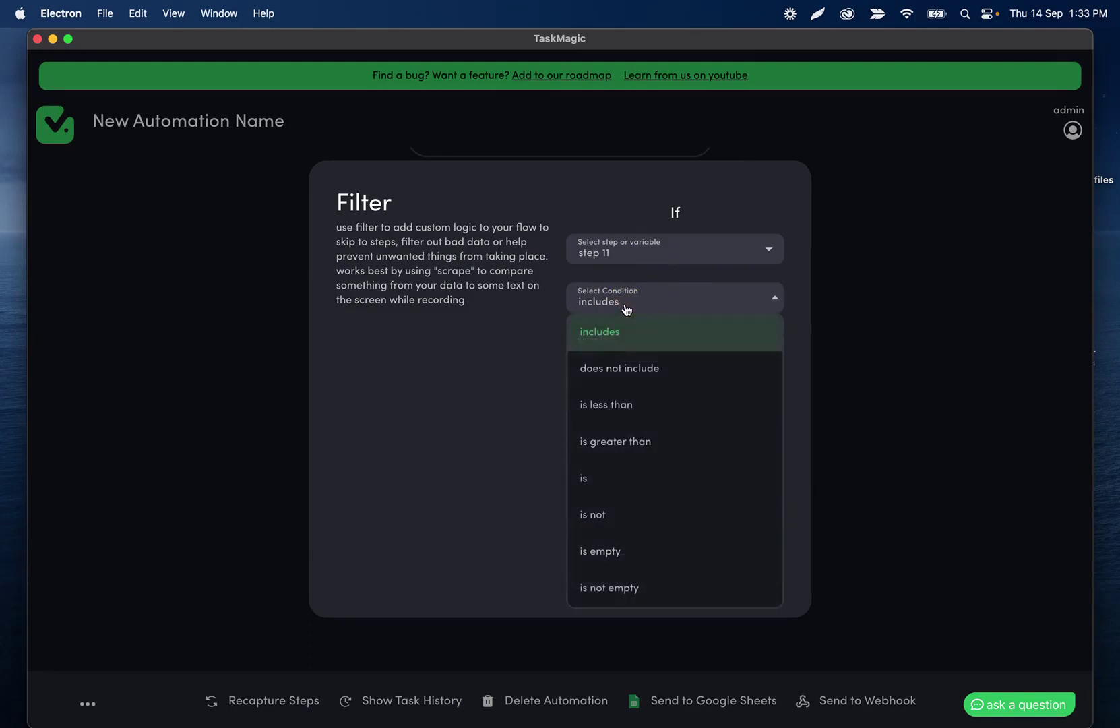
{"action": "left_click", "coordinate": [625, 308]}
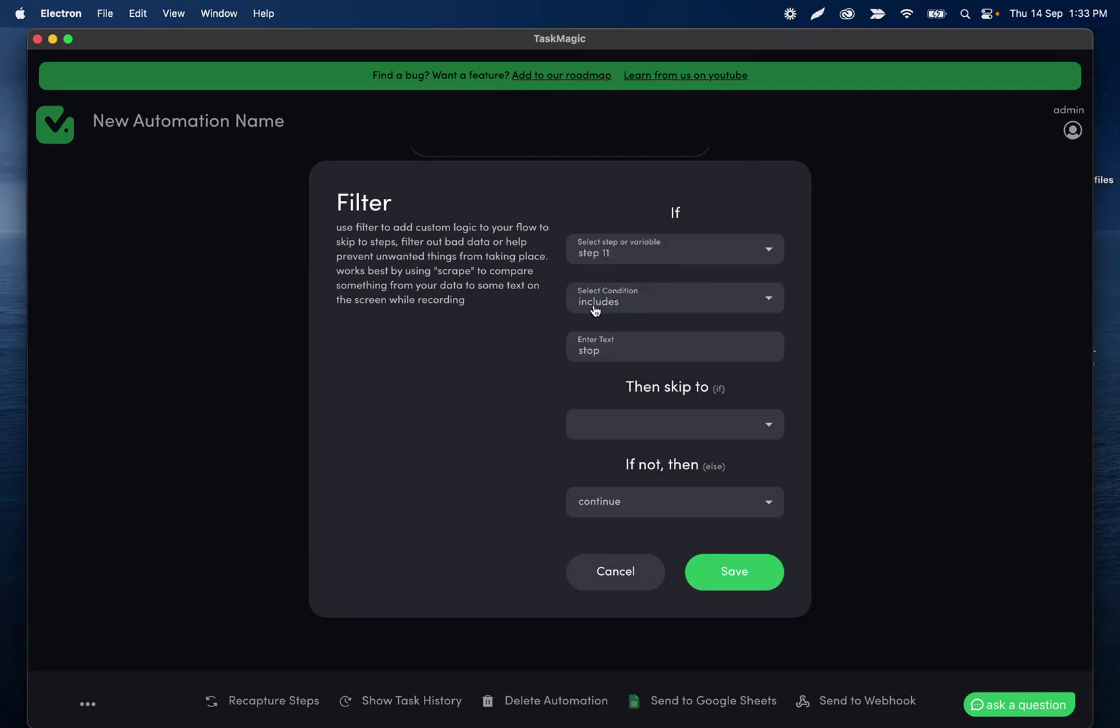
Set the filter to skip to step 9 when matched, otherwise continue.
{"action": "left_click", "coordinate": [626, 426]}
{"action": "scroll", "coordinate": [631, 292], "scroll_direction": "down", "scroll_amount": 2}
{"action": "scroll", "coordinate": [632, 293], "scroll_direction": "down", "scroll_amount": 2}
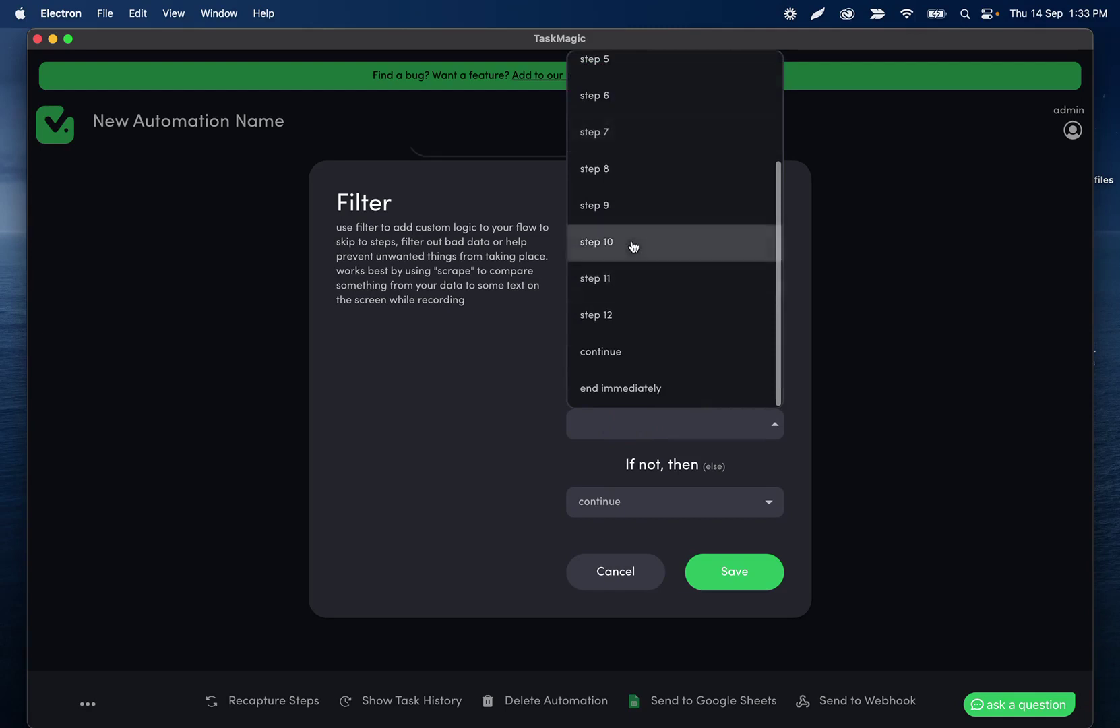
{"action": "left_click", "coordinate": [622, 206]}
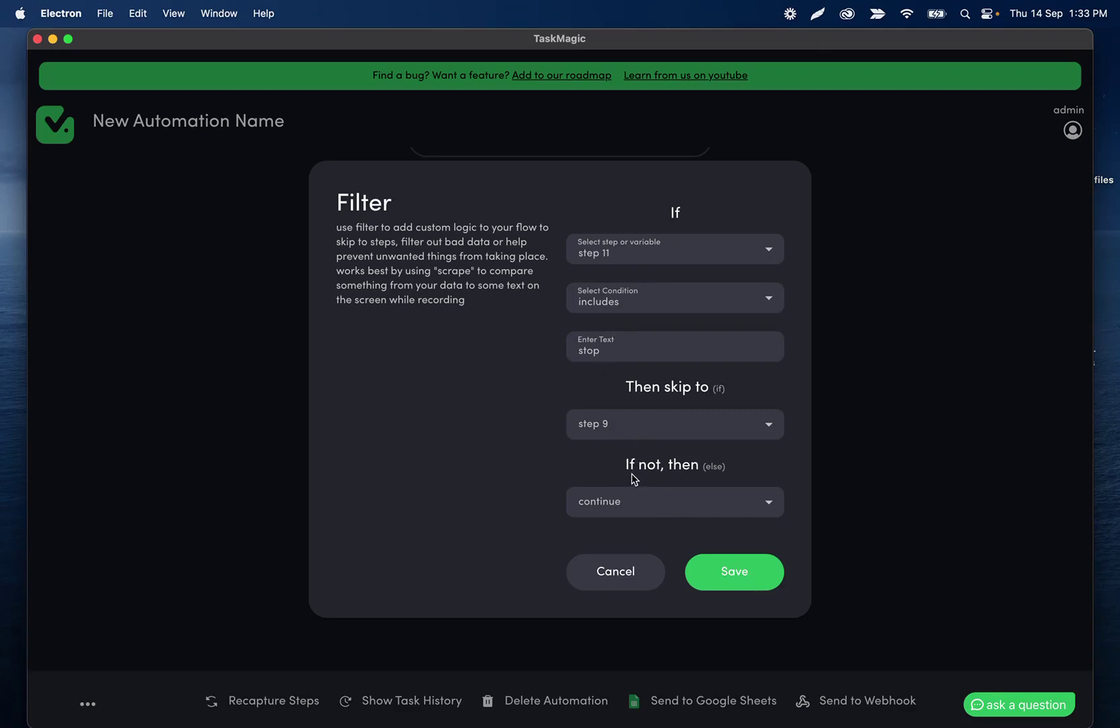
Save the filter as Step 12 and review the step list.
{"action": "left_click", "coordinate": [733, 580]}
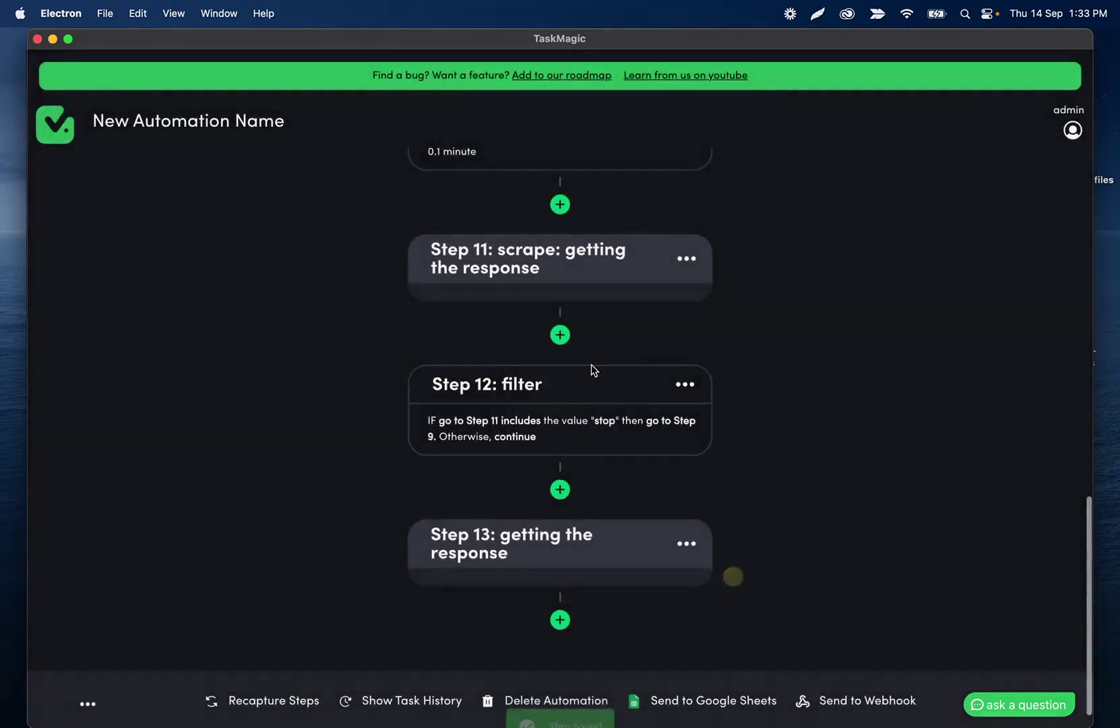
{"action": "scroll", "coordinate": [510, 395], "scroll_direction": "up", "scroll_amount": 3}
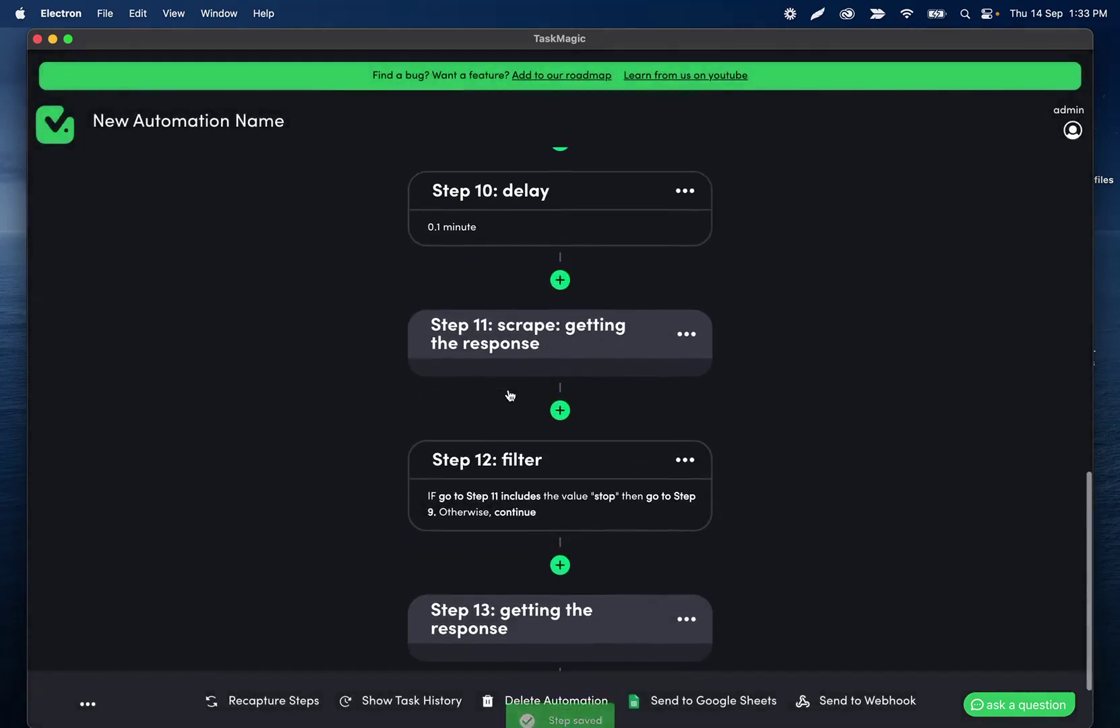
{"action": "scroll", "coordinate": [510, 394], "scroll_direction": "down", "scroll_amount": 2}
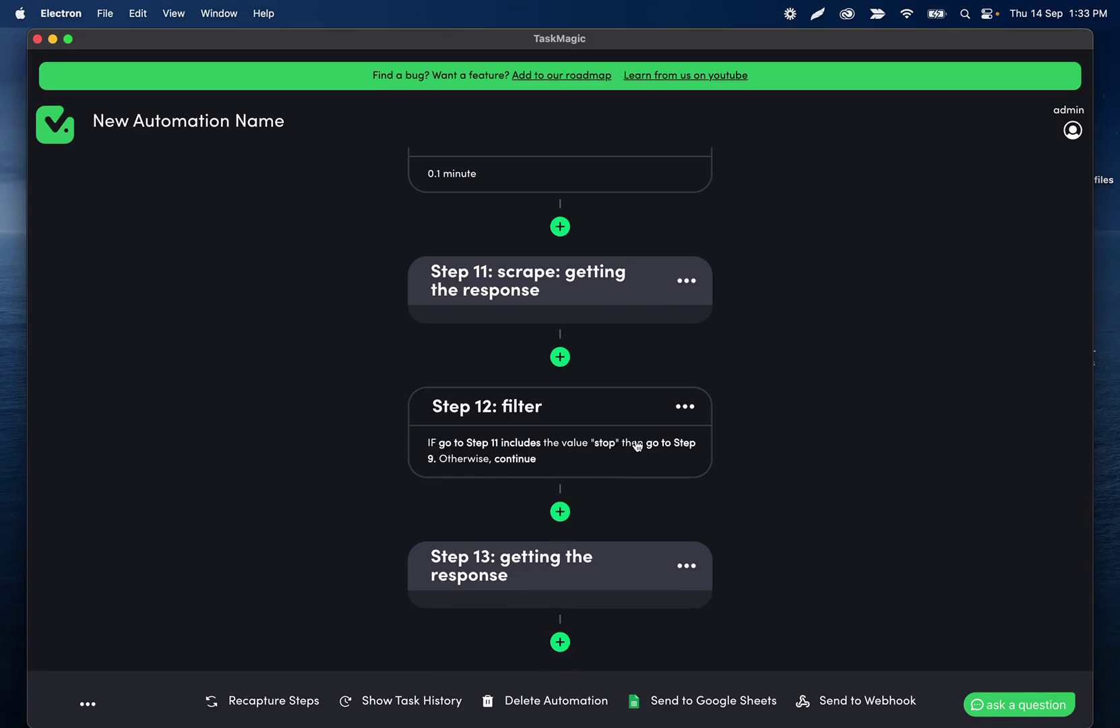
{"action": "scroll", "coordinate": [647, 448], "scroll_direction": "up", "scroll_amount": 3}
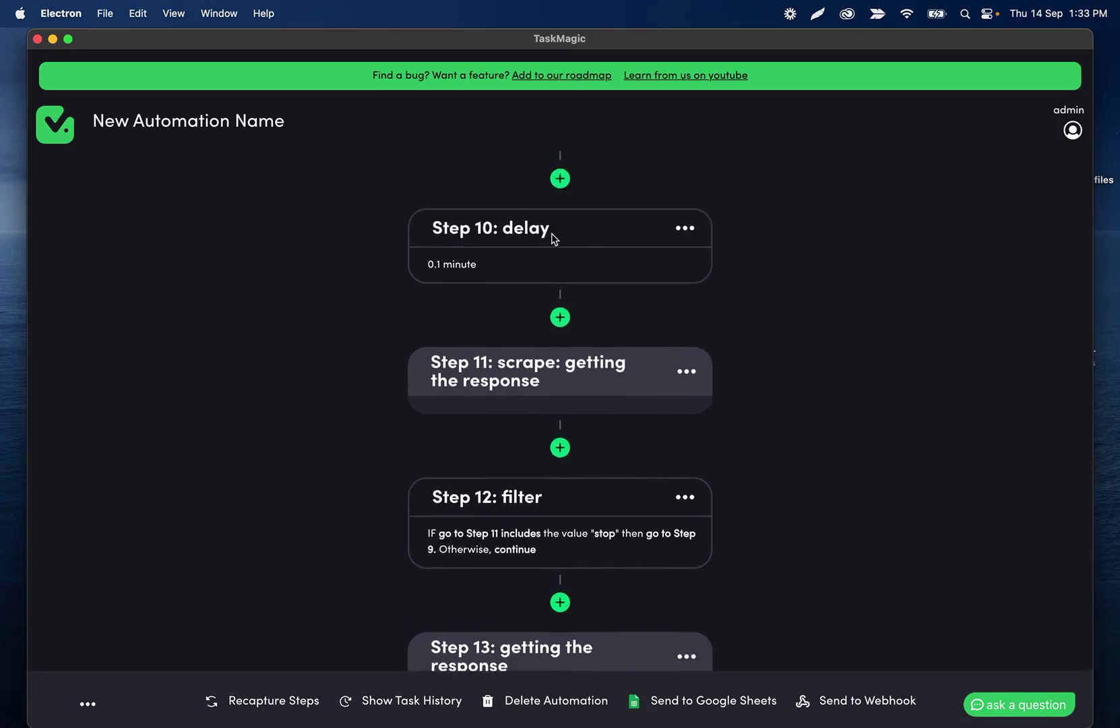
{"action": "scroll", "coordinate": [550, 244], "scroll_direction": "up", "scroll_amount": 1}
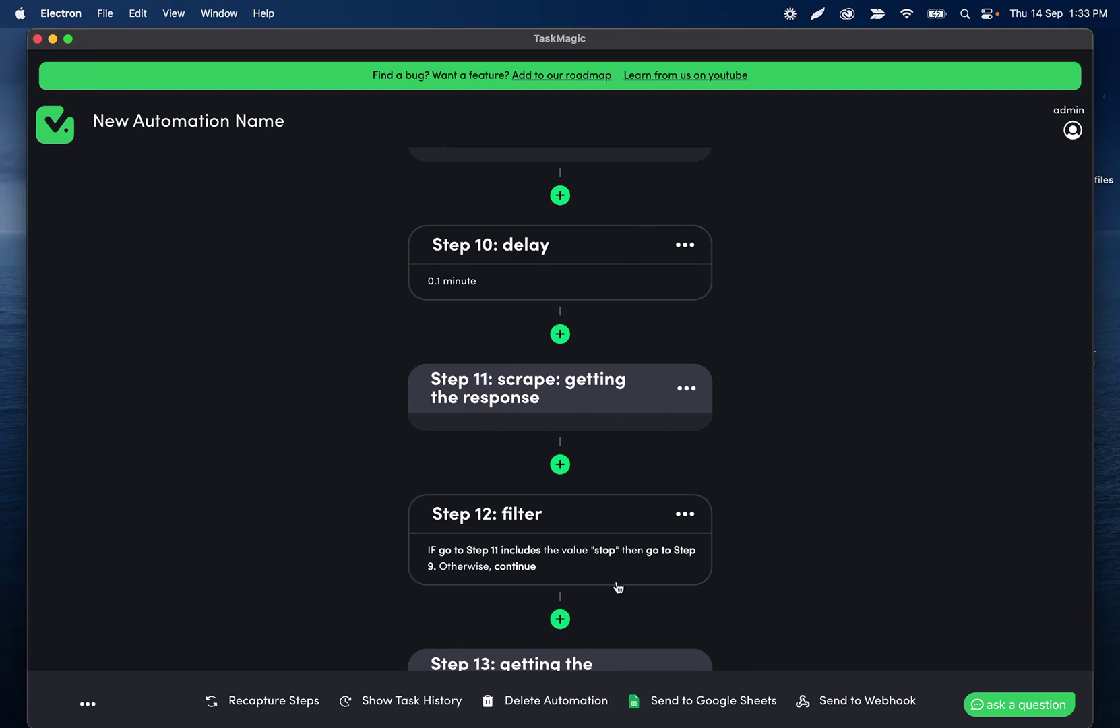
{"action": "scroll", "coordinate": [596, 471], "scroll_direction": "down", "scroll_amount": 3}
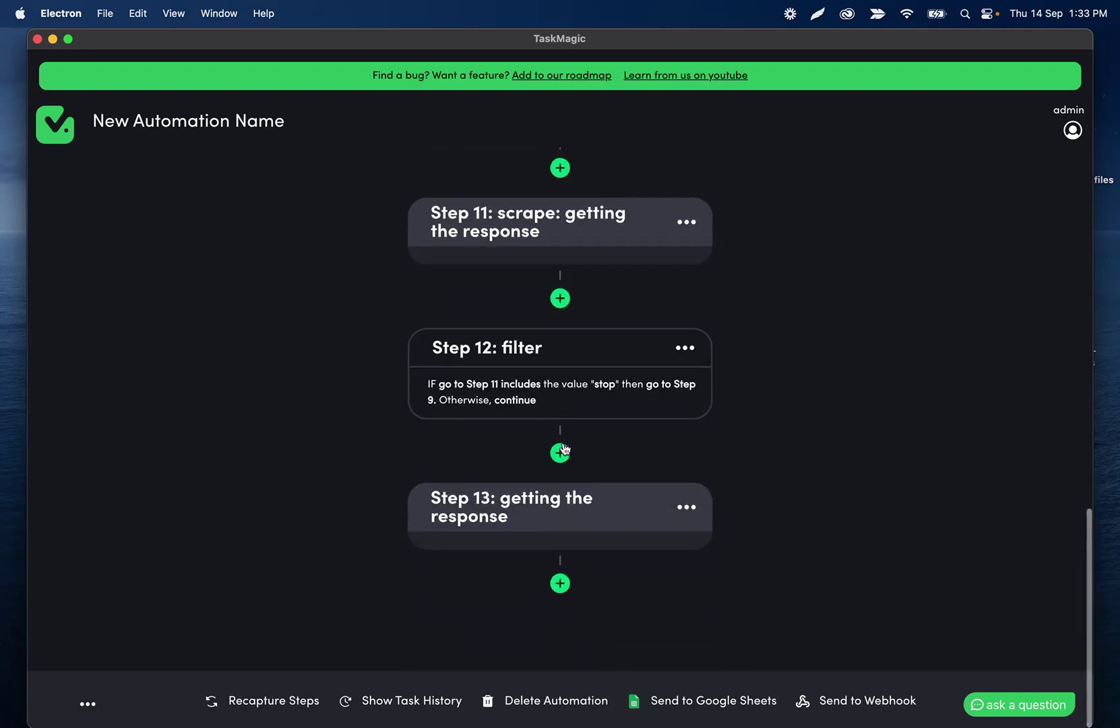
{"action": "scroll", "coordinate": [533, 504], "scroll_direction": "up", "scroll_amount": 3}
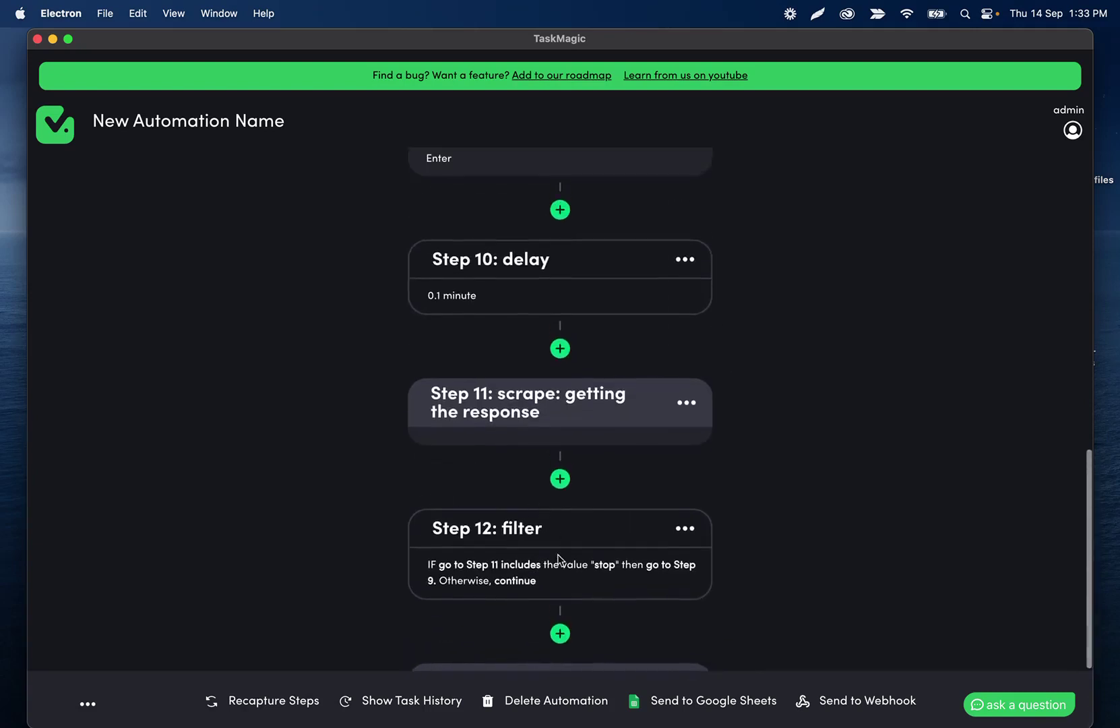
Change the filter's jump target to Step 10 and save it.
{"action": "left_click", "coordinate": [497, 580]}
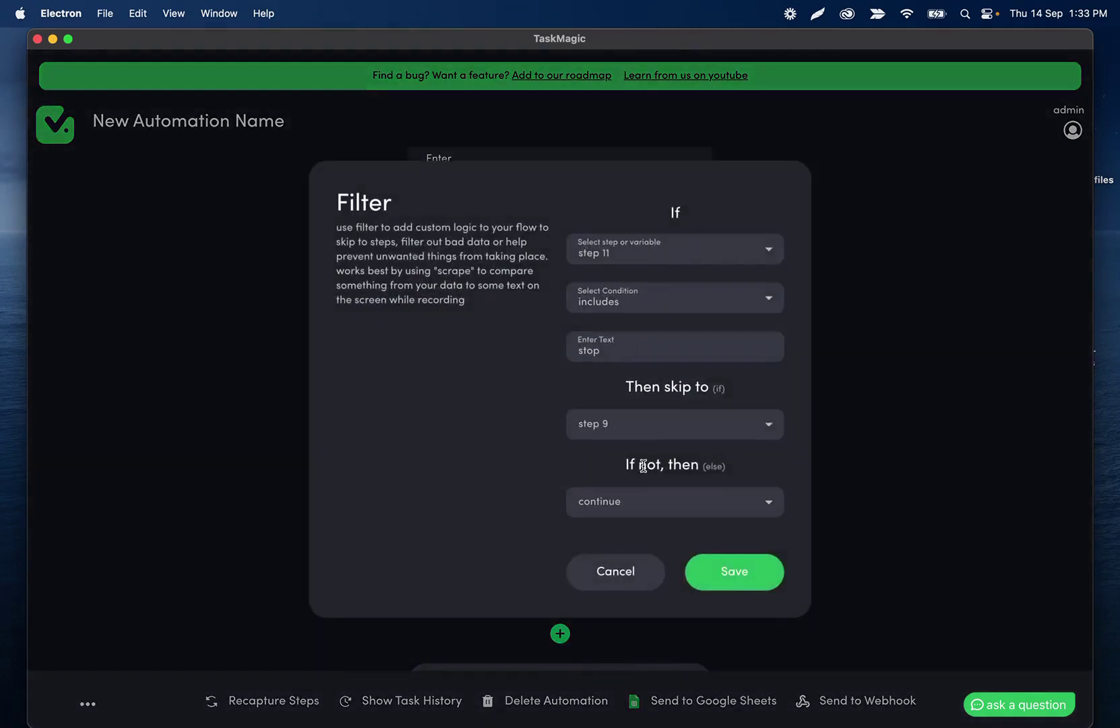
{"action": "left_click", "coordinate": [641, 431]}
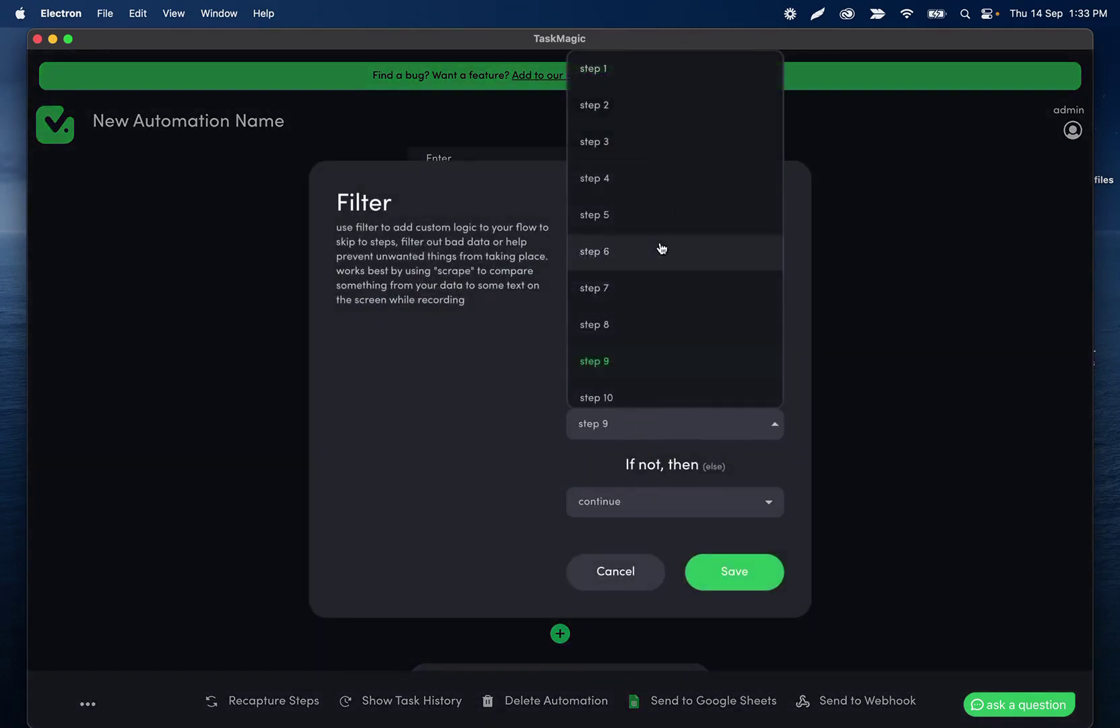
{"action": "left_click", "coordinate": [615, 397]}
{"action": "left_click", "coordinate": [709, 572]}
{"action": "scroll", "coordinate": [579, 426], "scroll_direction": "down", "scroll_amount": 1}
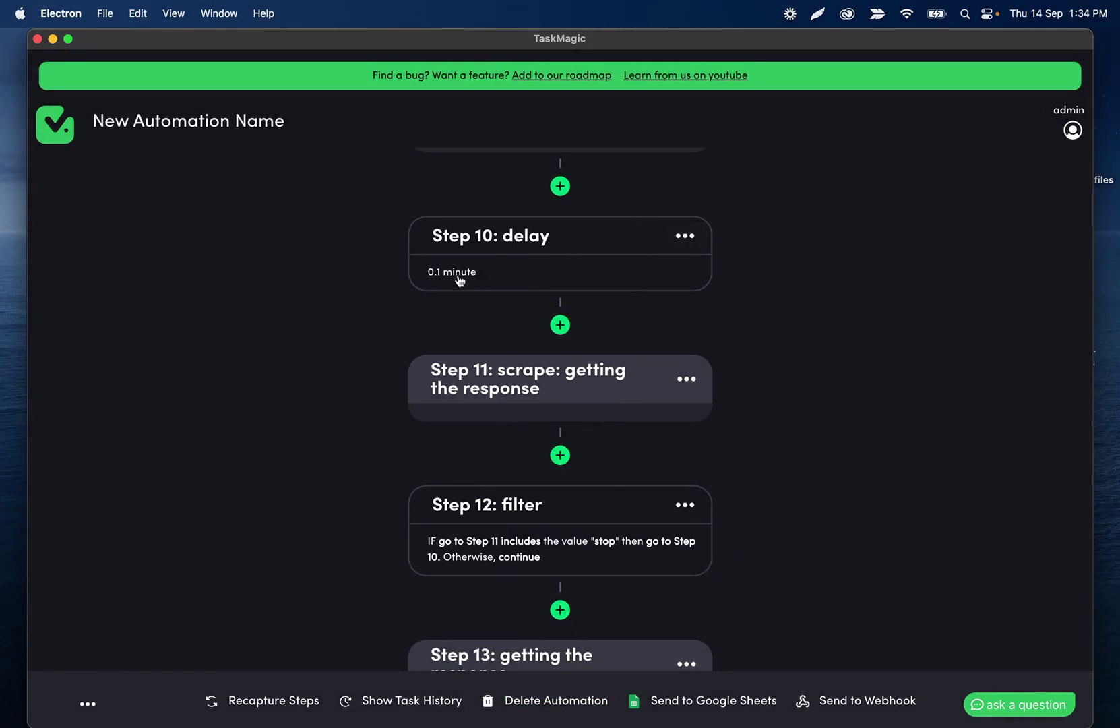
{"action": "scroll", "coordinate": [472, 288], "scroll_direction": "down", "scroll_amount": 2}
{"action": "scroll", "coordinate": [472, 288], "scroll_direction": "down", "scroll_amount": 2}
{"action": "scroll", "coordinate": [470, 288], "scroll_direction": "up", "scroll_amount": 15}
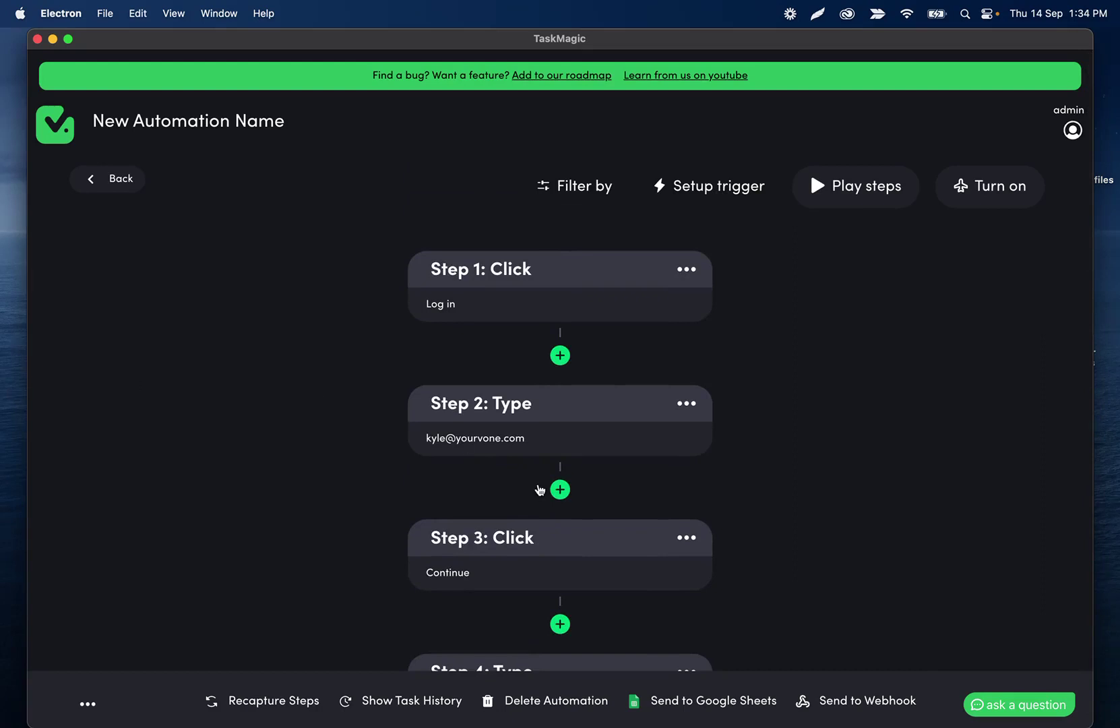
Copy A2:C2 (Best fish tank title, description, keywords) into row 3 of the chatgpt sheet.
{"action": "mouse_move", "coordinate": [425, 680]}
{"action": "left_click", "coordinate": [592, 678]}
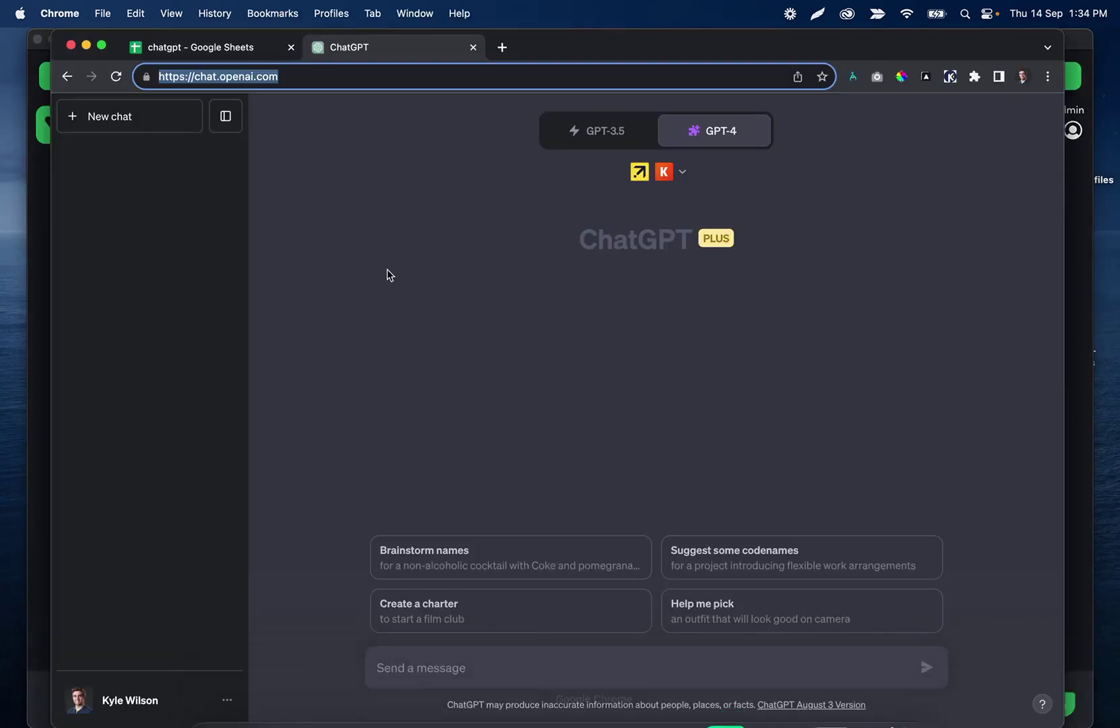
{"action": "left_click", "coordinate": [229, 49]}
{"action": "left_click", "coordinate": [131, 244]}
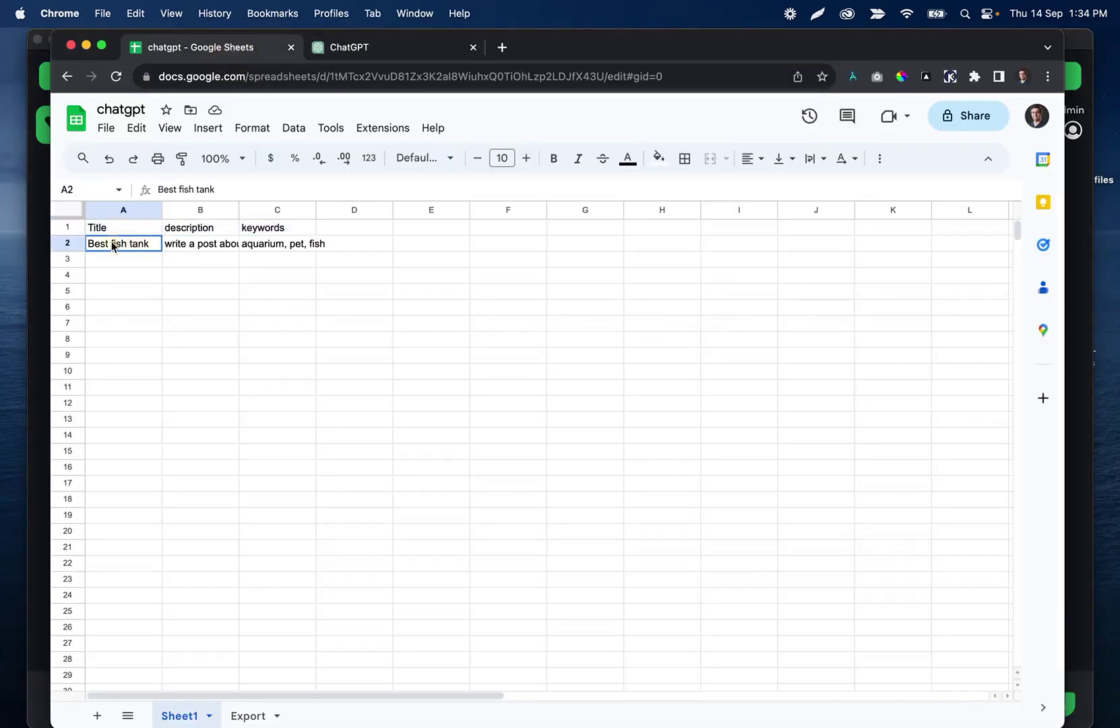
{"action": "left_click_drag", "start_coordinate": [112, 246], "coordinate": [266, 246]}
{"action": "key", "text": "cmd+c"}
{"action": "left_click", "coordinate": [137, 259]}
{"action": "key", "text": "cmd+v"}
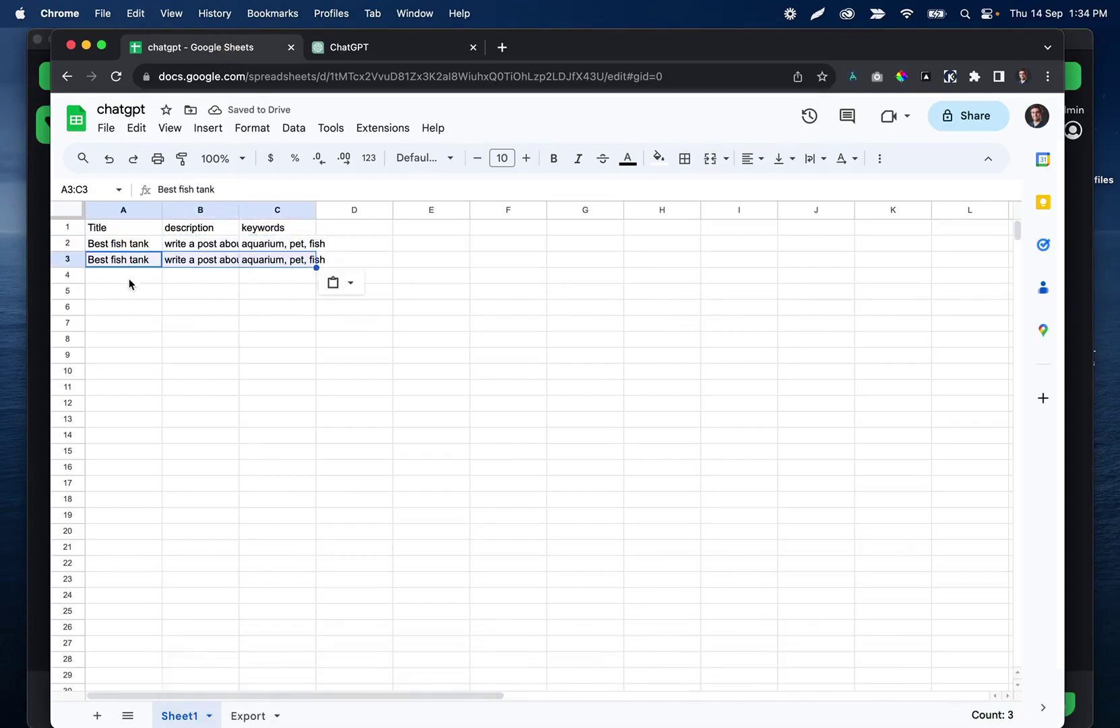
Choose the Loop trigger for the automation and begin adding Google Sheets data.
{"action": "left_click", "coordinate": [753, 693]}
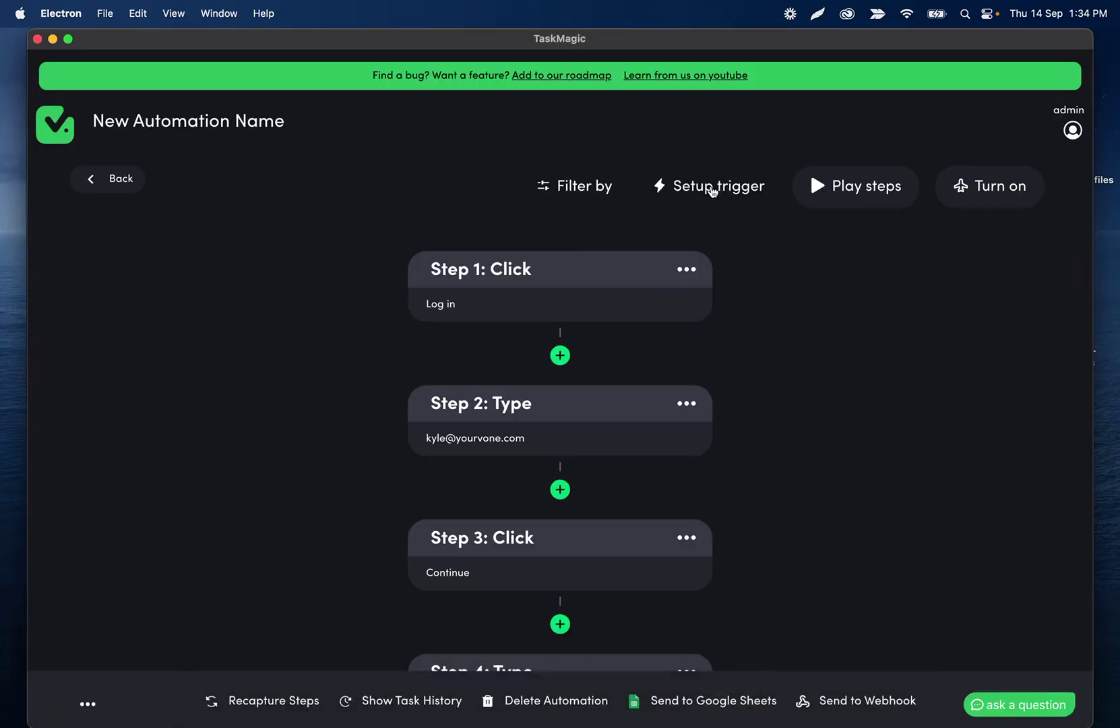
{"action": "left_click", "coordinate": [713, 191]}
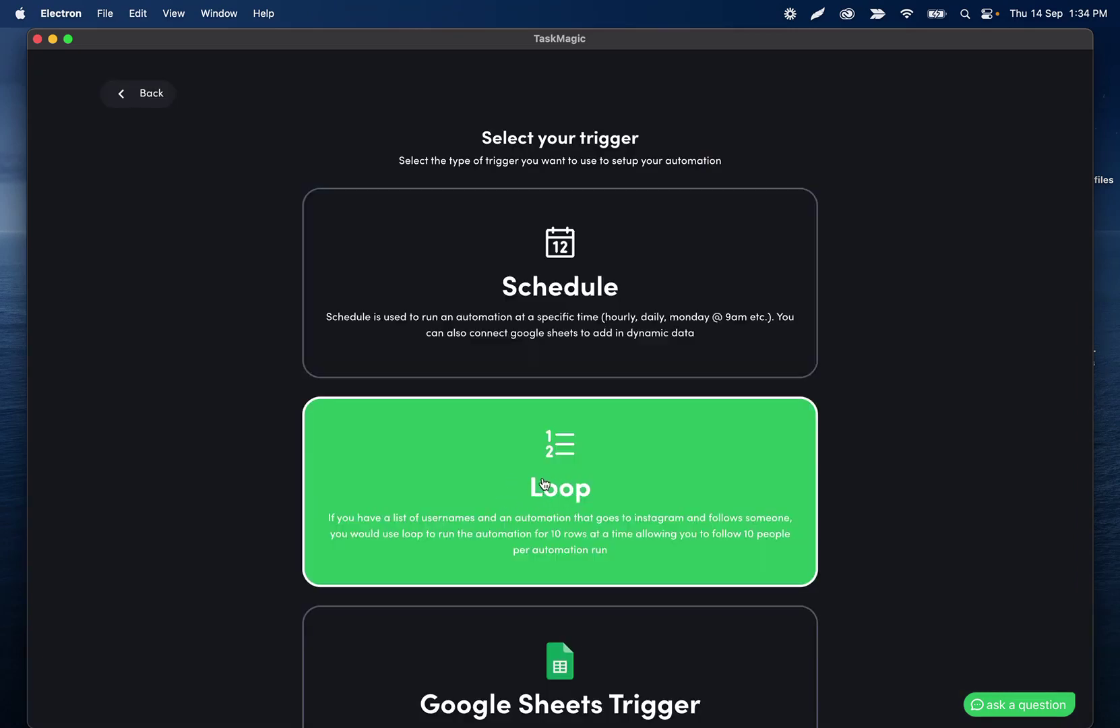
{"action": "left_click", "coordinate": [557, 480]}
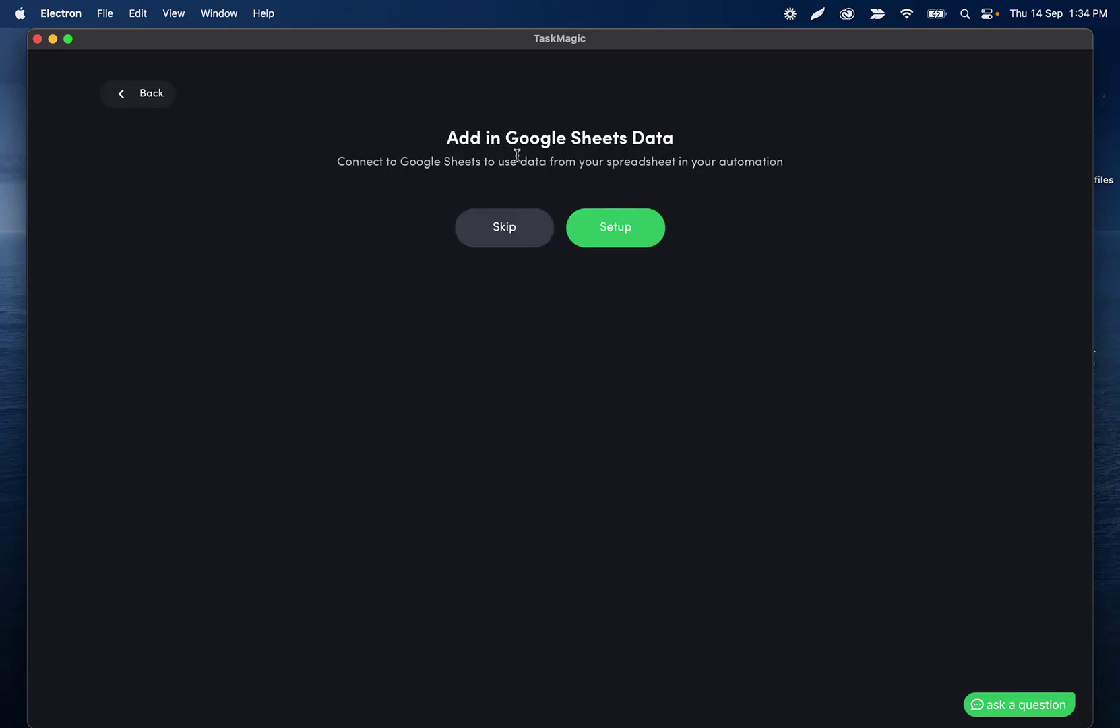
{"action": "left_click", "coordinate": [623, 227]}
Bring the chatgpt spreadsheet up in Chrome and select its URL.
{"action": "mouse_move", "coordinate": [475, 679]}
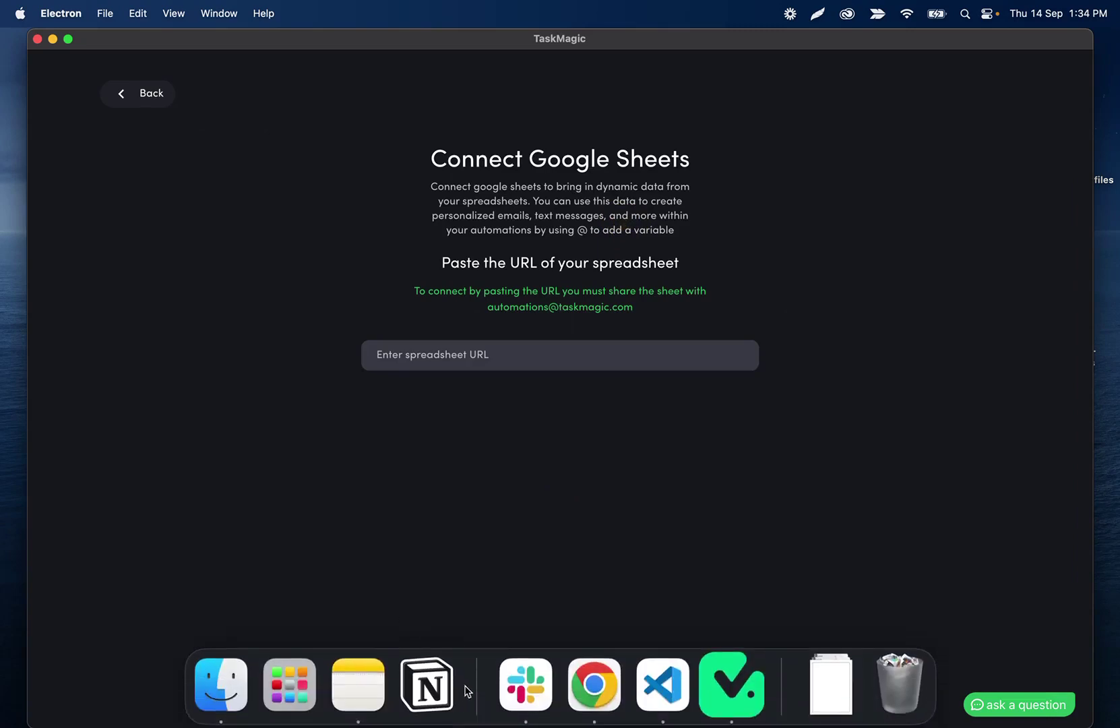
{"action": "left_click", "coordinate": [585, 682]}
{"action": "left_click", "coordinate": [283, 76]}
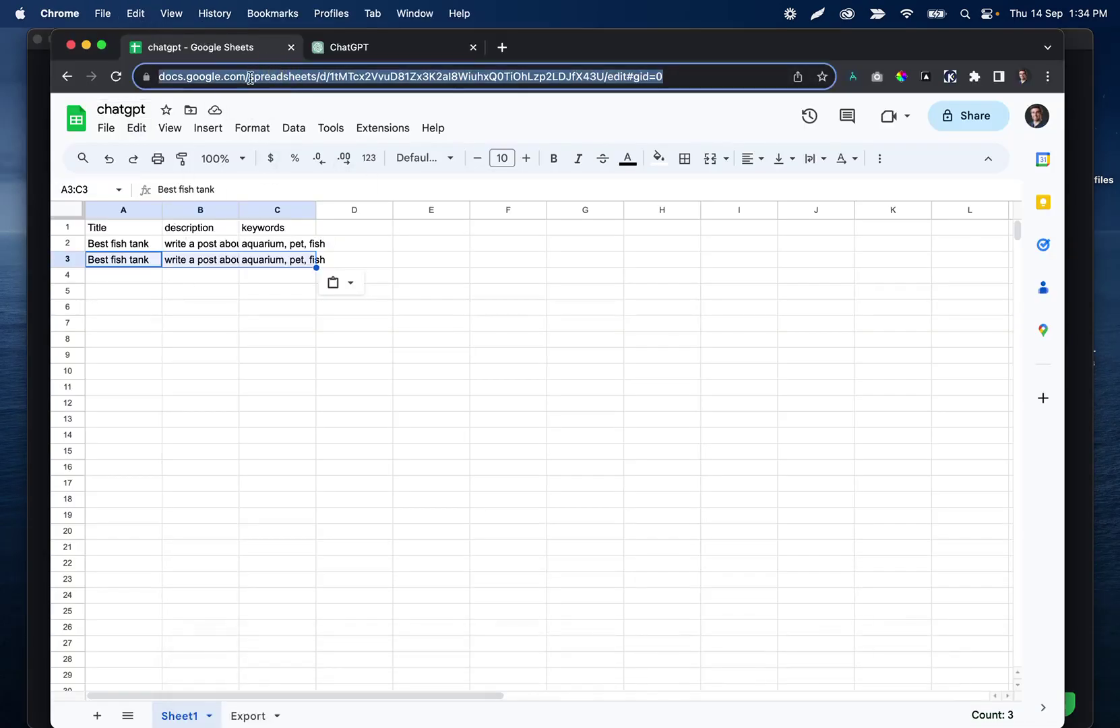
Share the chatgpt spreadsheet with the TaskMagic automations account anyway, then select its URL to copy.
{"action": "left_click", "coordinate": [966, 121]}
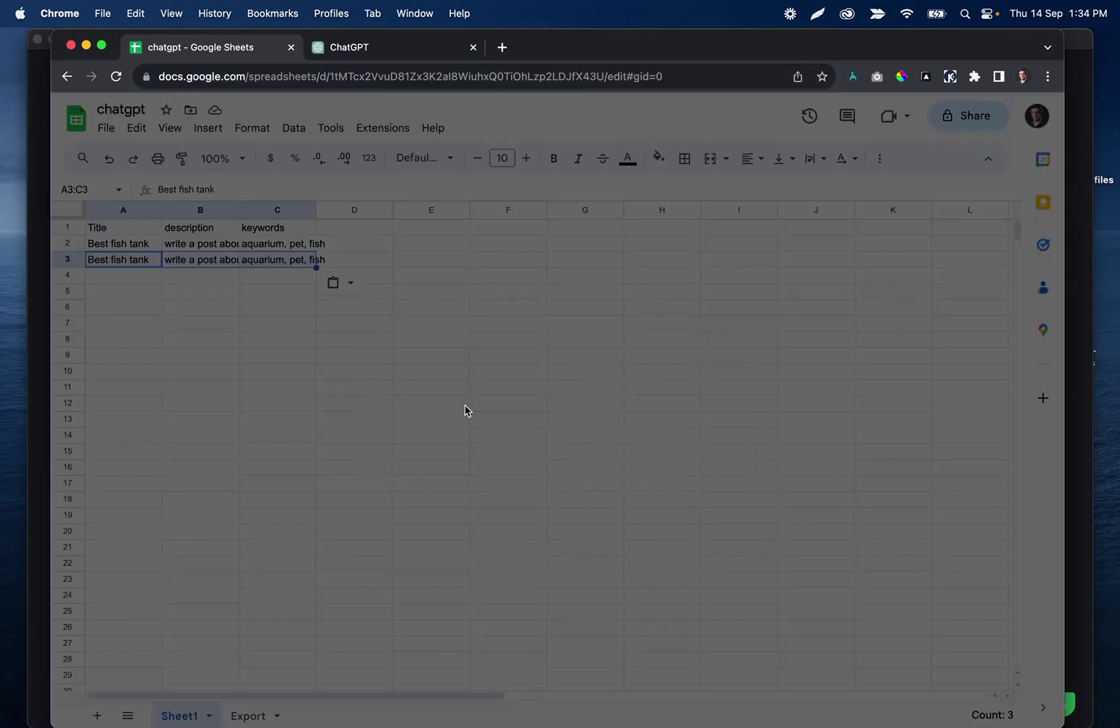
{"action": "type", "text": "automations"}
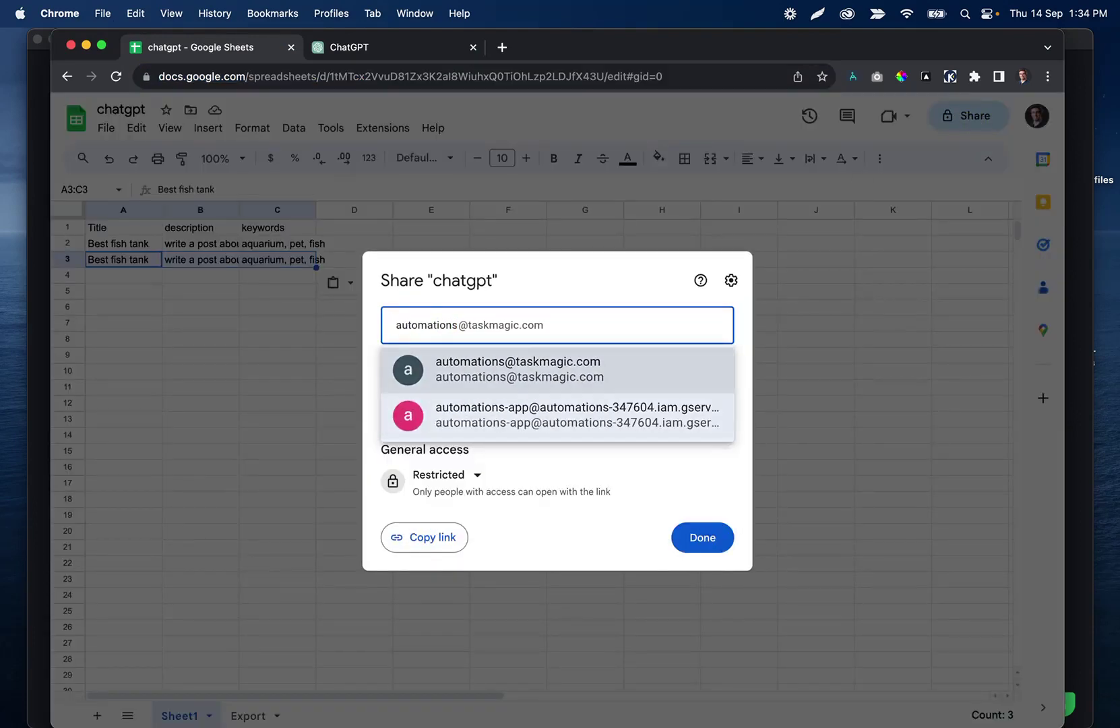
{"action": "left_click", "coordinate": [540, 365]}
{"action": "left_click", "coordinate": [704, 532]}
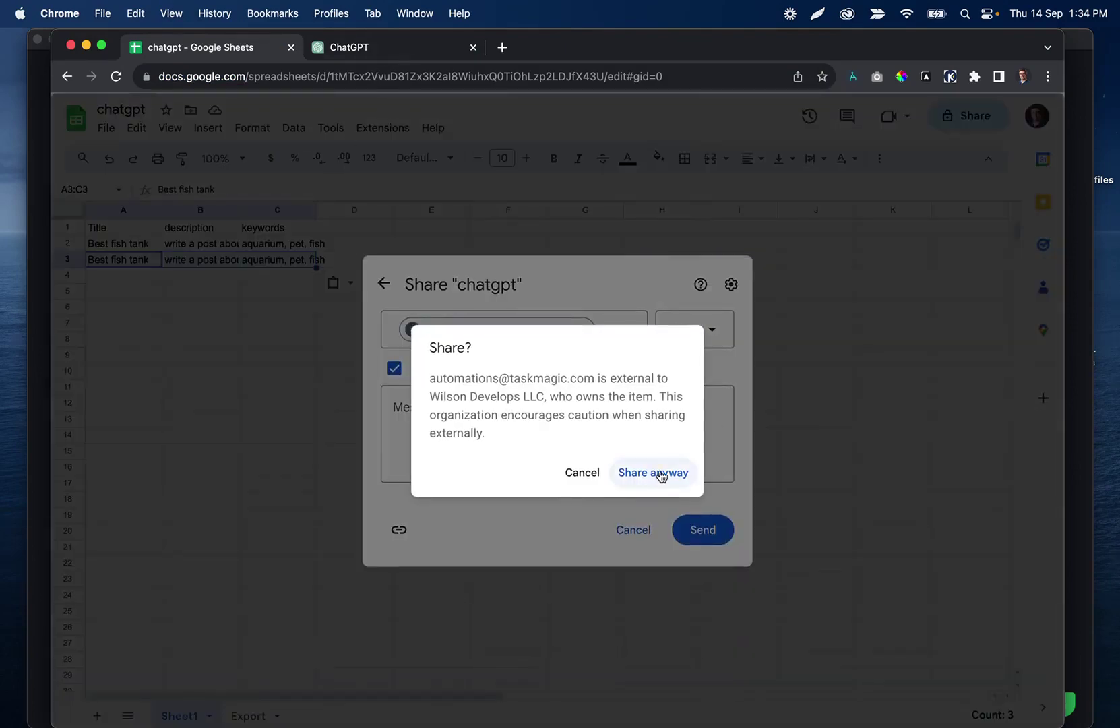
{"action": "left_click", "coordinate": [657, 473]}
{"action": "left_click", "coordinate": [284, 77]}
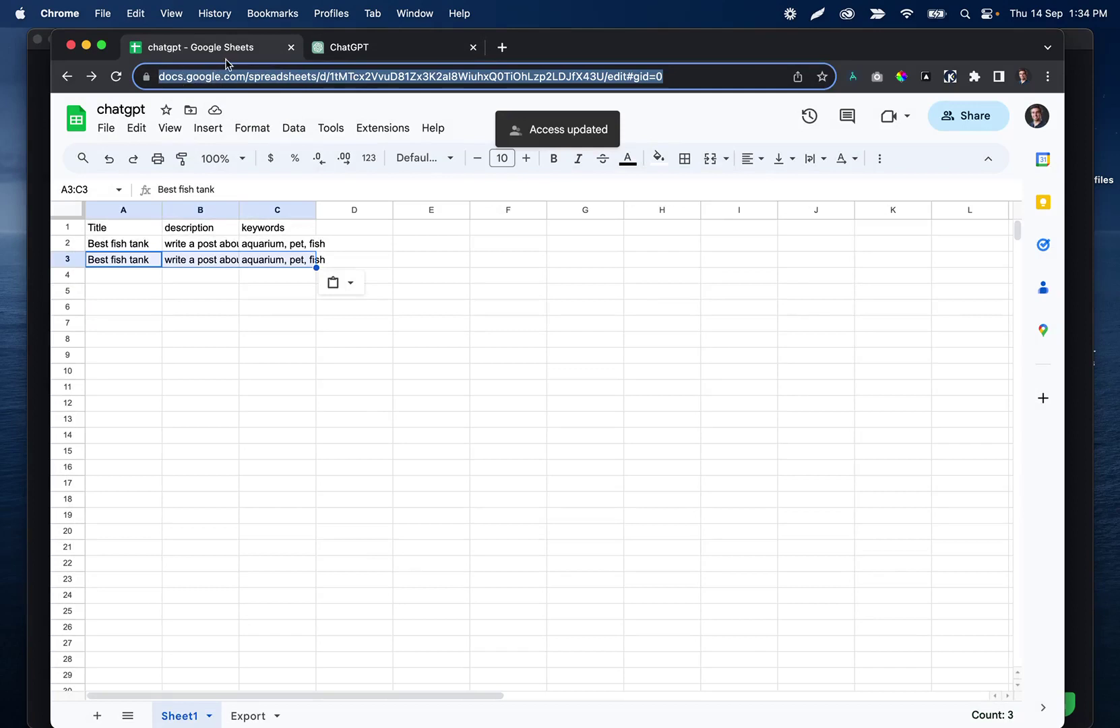
Paste the spreadsheet URL, pick Sheet1 as the worksheet and accept its column headers.
{"action": "left_click", "coordinate": [726, 675]}
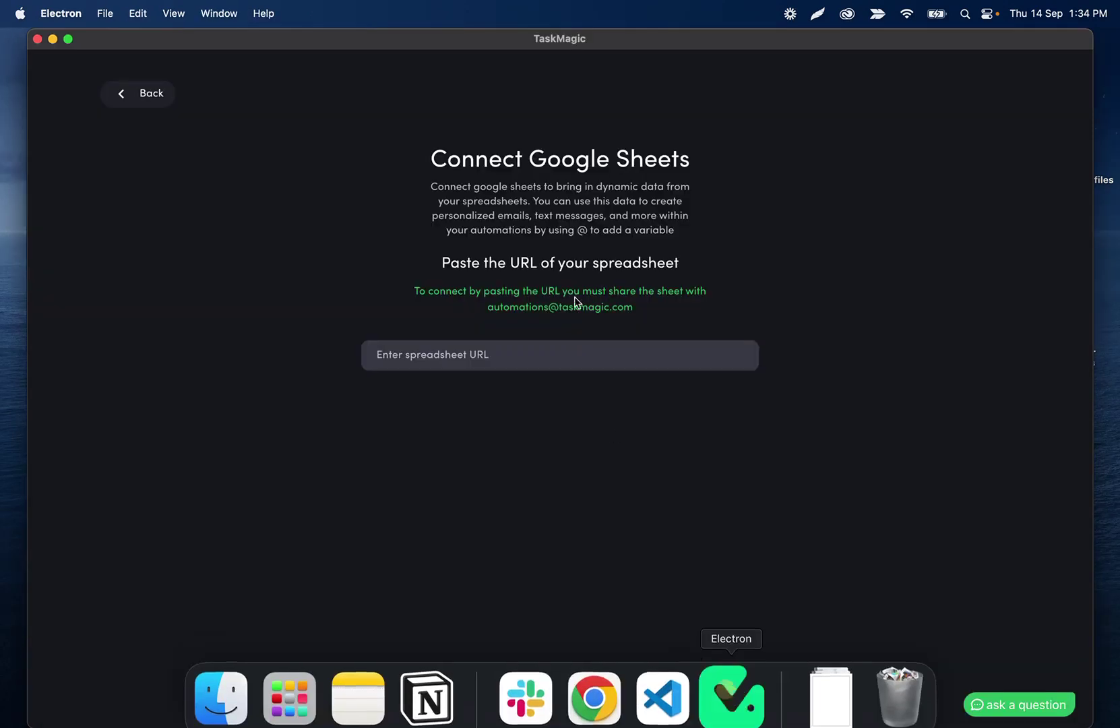
{"action": "left_click", "coordinate": [435, 361]}
{"action": "key", "text": "super+v"}
{"action": "left_click", "coordinate": [590, 506]}
{"action": "left_click", "coordinate": [563, 397]}
{"action": "left_click", "coordinate": [458, 431]}
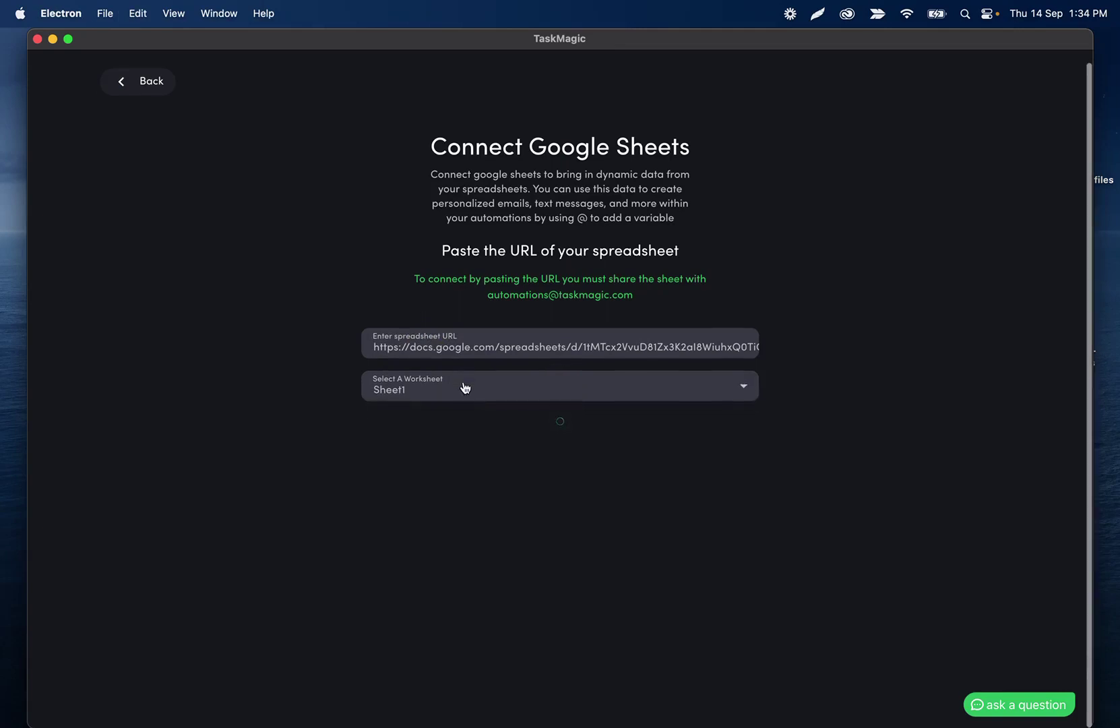
{"action": "left_click", "coordinate": [728, 635]}
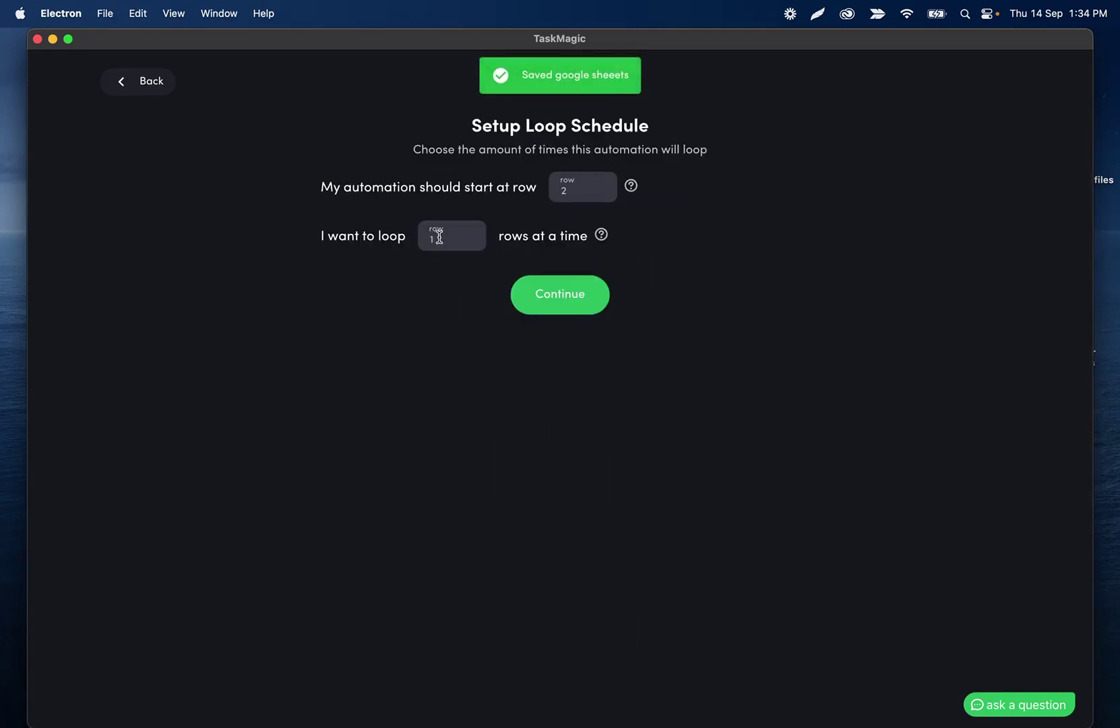
Set the loop to 2 rows per run from row 2, scheduled hourly.
{"action": "left_click", "coordinate": [439, 237]}
{"action": "key", "text": "BackSpace"}
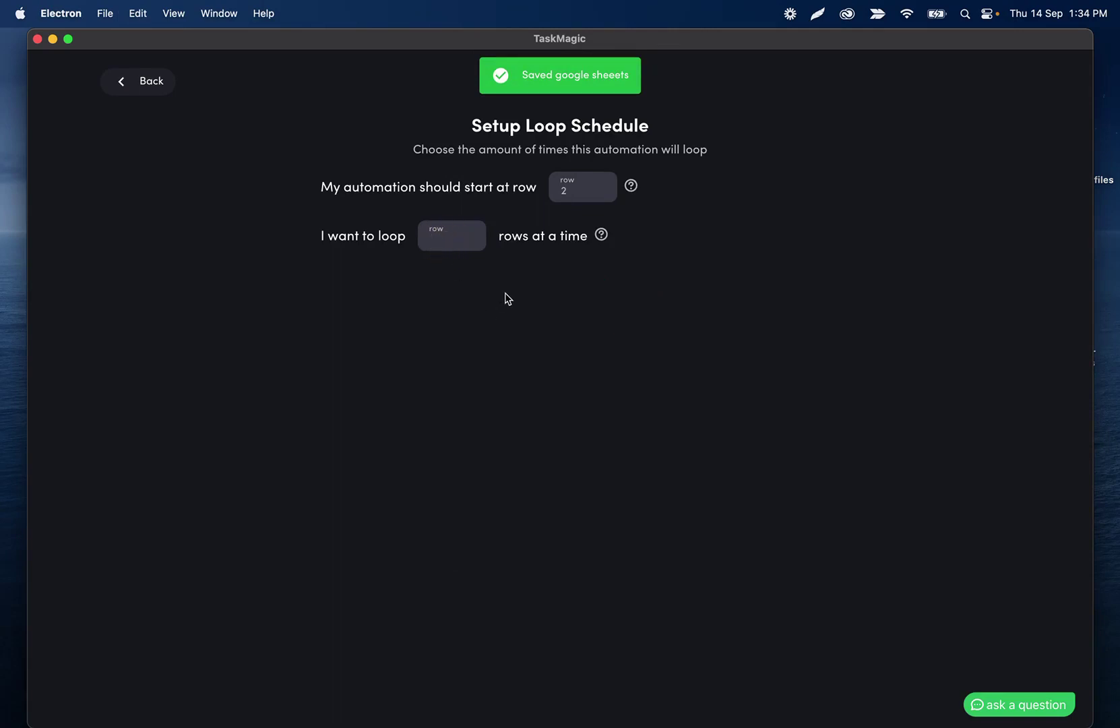
{"action": "type", "text": "2"}
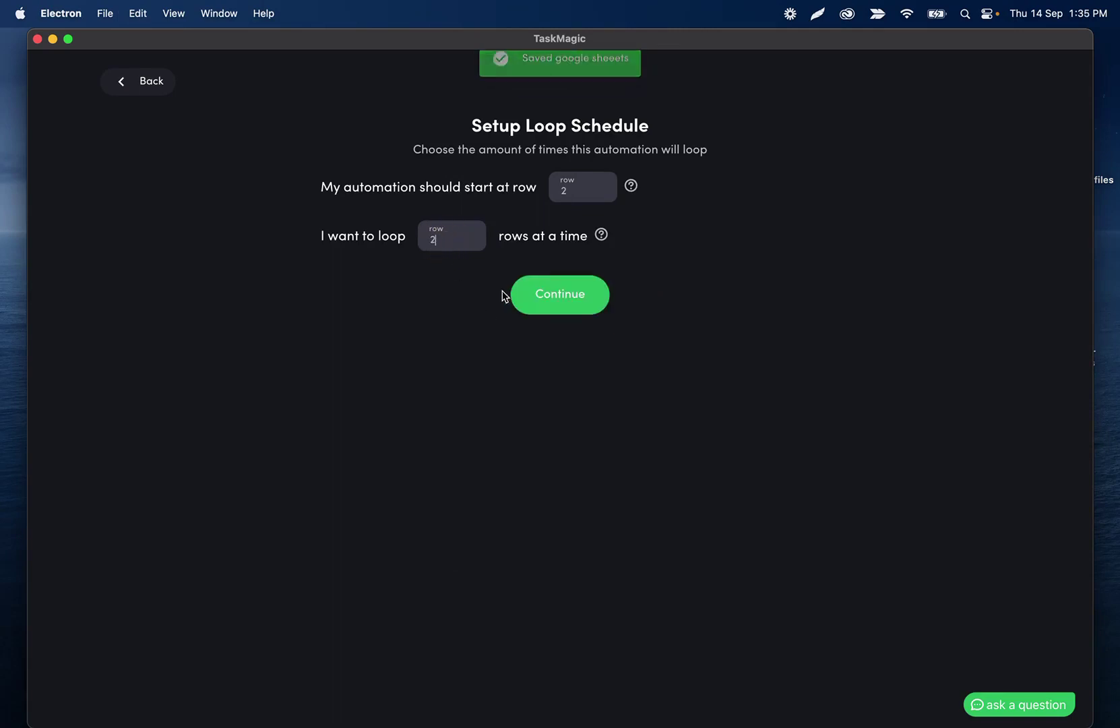
{"action": "left_click", "coordinate": [557, 299]}
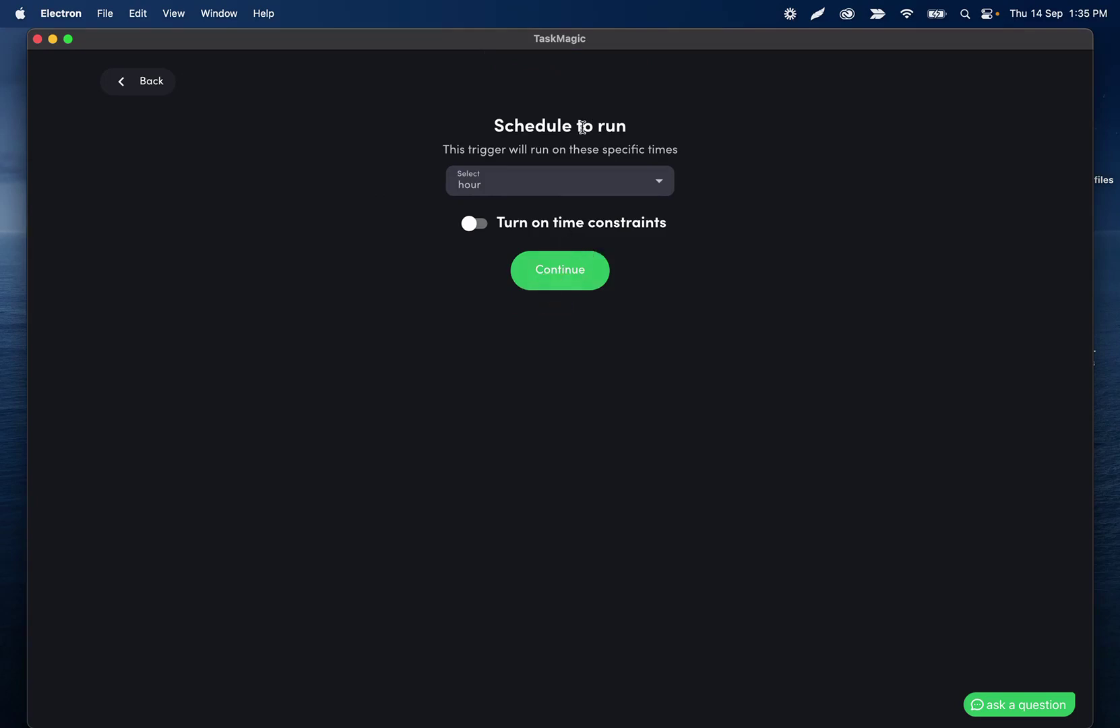
{"action": "left_click", "coordinate": [547, 272]}
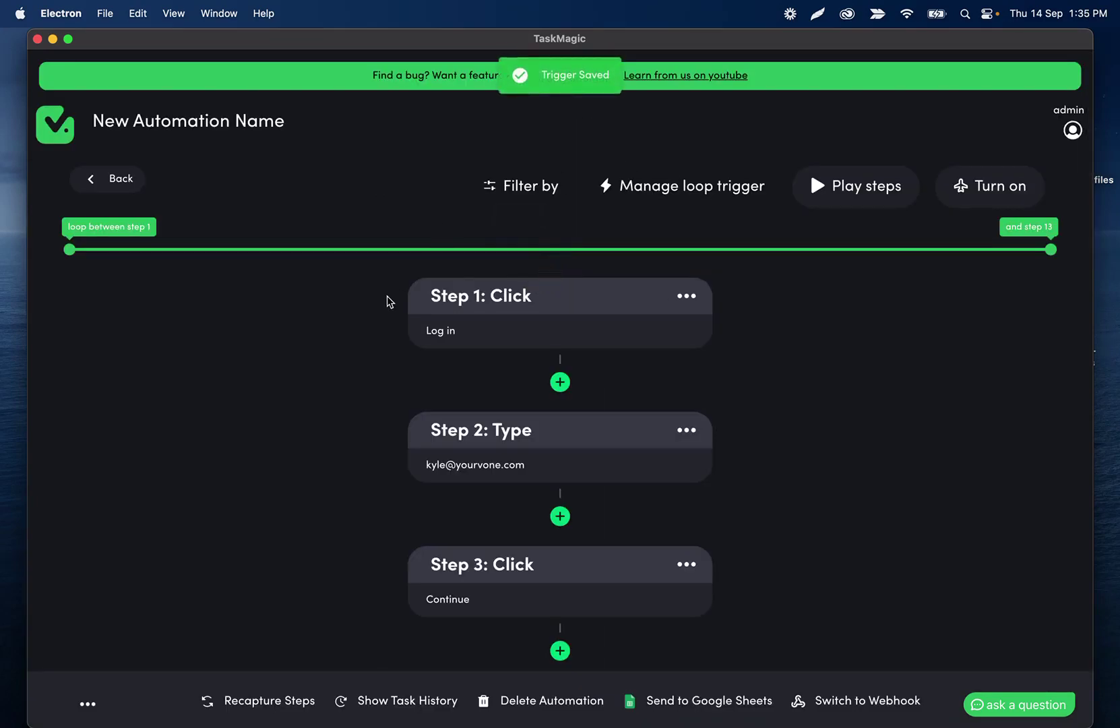
Move the loop's start handle from step 1 to step 6 so it spans steps 6–13.
{"action": "scroll", "coordinate": [382, 303], "scroll_direction": "down", "scroll_amount": 1}
{"action": "scroll", "coordinate": [382, 302], "scroll_direction": "up", "scroll_amount": 1}
{"action": "scroll", "coordinate": [404, 384], "scroll_direction": "down", "scroll_amount": 1}
{"action": "scroll", "coordinate": [556, 425], "scroll_direction": "down", "scroll_amount": 10}
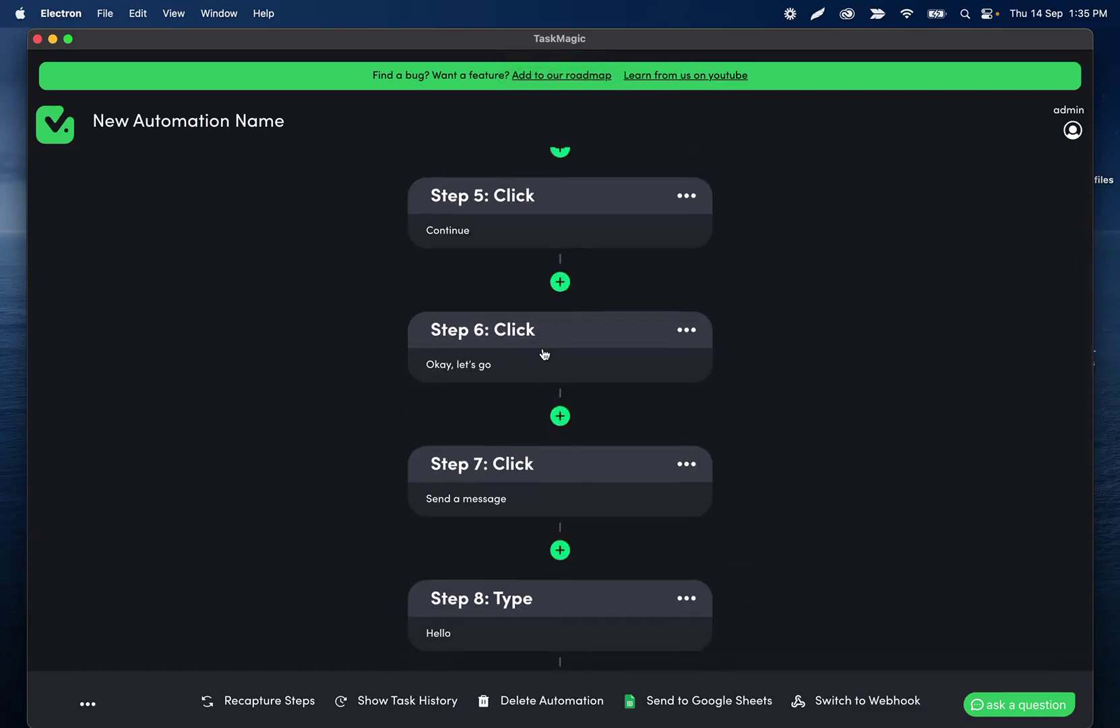
{"action": "scroll", "coordinate": [545, 355], "scroll_direction": "down", "scroll_amount": 3}
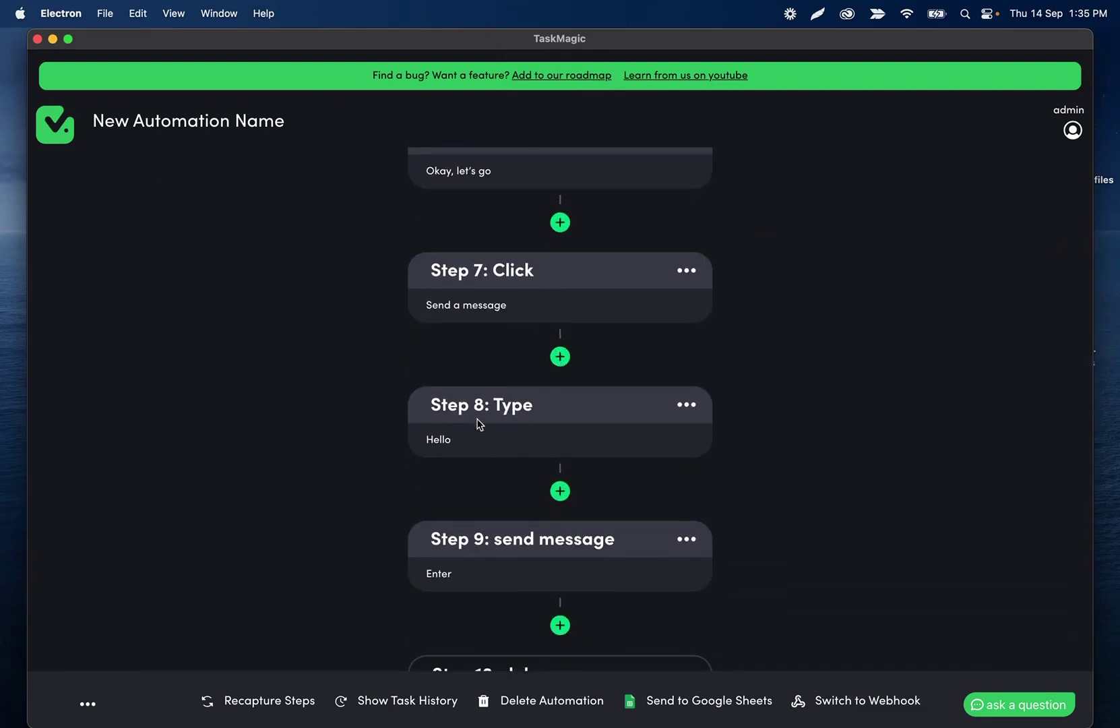
{"action": "scroll", "coordinate": [456, 409], "scroll_direction": "up", "scroll_amount": 15}
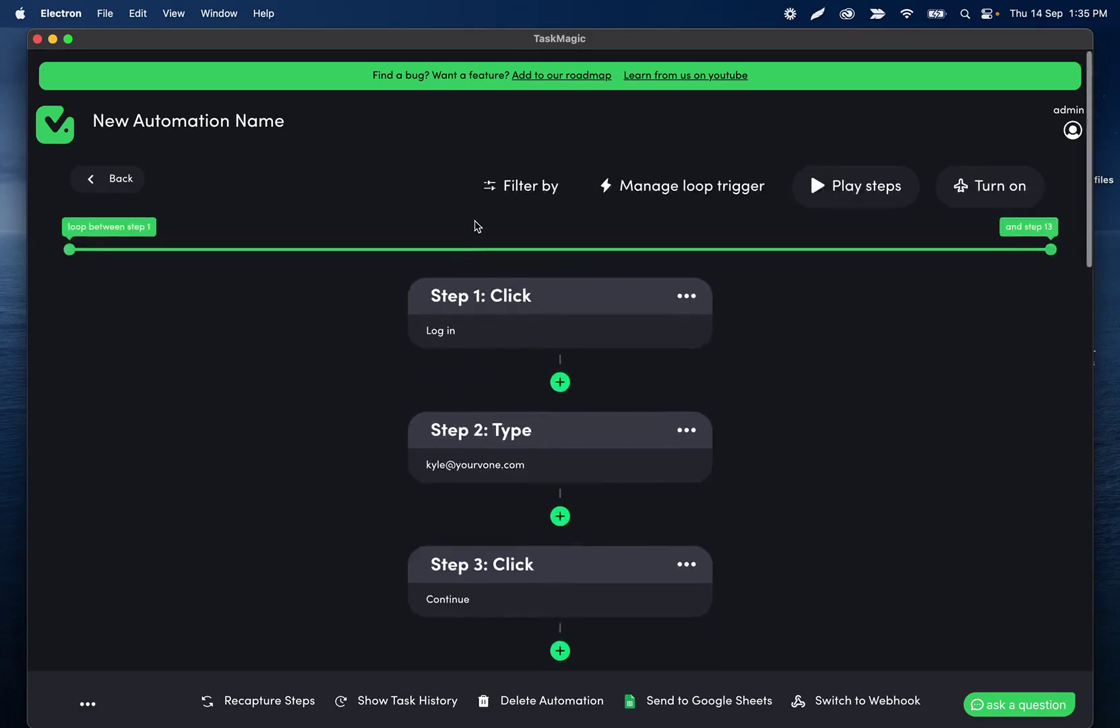
{"action": "scroll", "coordinate": [459, 404], "scroll_direction": "down", "scroll_amount": 8}
{"action": "scroll", "coordinate": [457, 401], "scroll_direction": "up", "scroll_amount": 10}
{"action": "left_click_drag", "start_coordinate": [70, 248], "coordinate": [492, 249]}
{"action": "scroll", "coordinate": [418, 410], "scroll_direction": "down", "scroll_amount": 8}
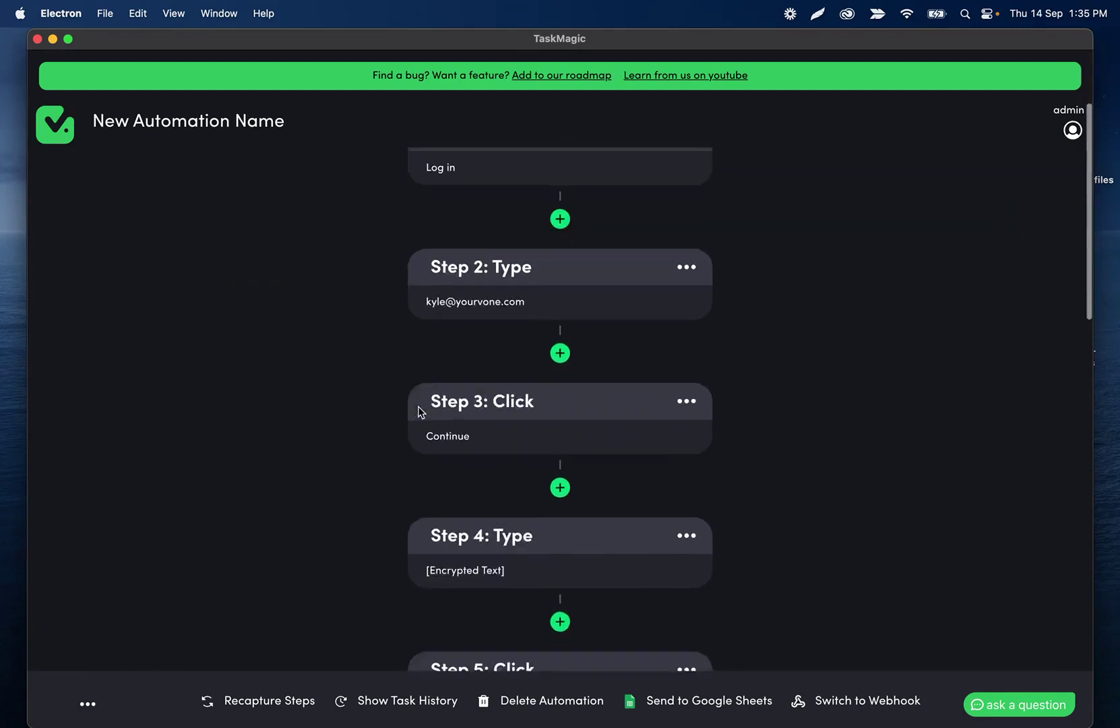
{"action": "scroll", "coordinate": [460, 433], "scroll_direction": "down", "scroll_amount": 5}
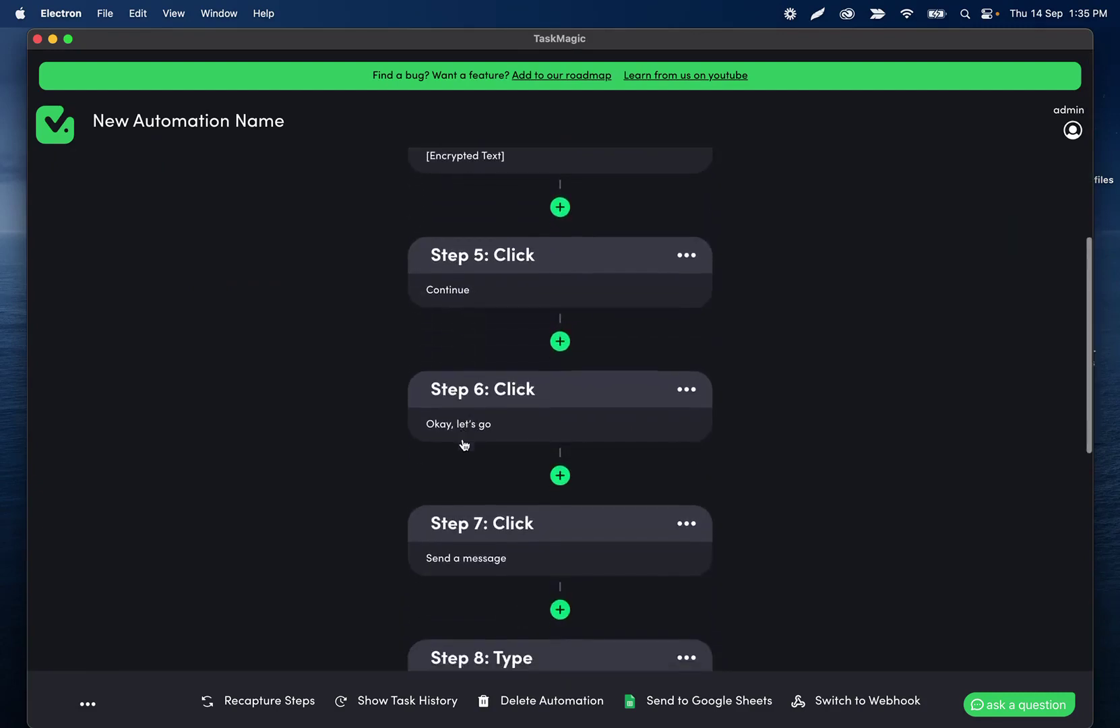
{"action": "scroll", "coordinate": [478, 563], "scroll_direction": "up", "scroll_amount": 15}
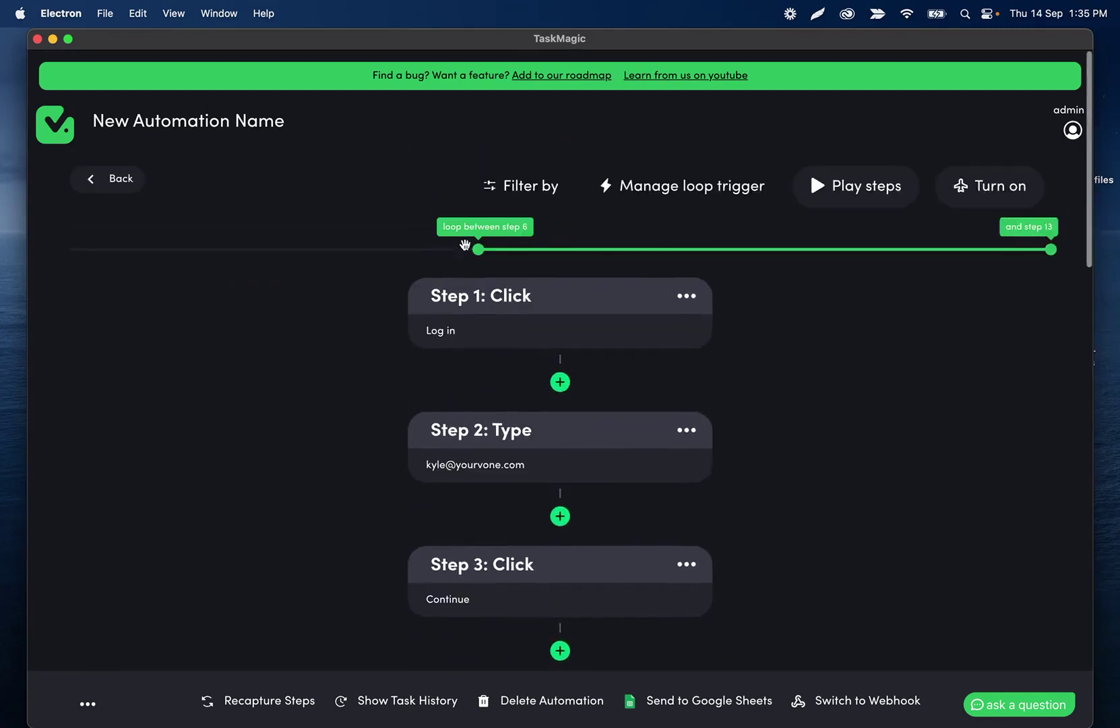
{"action": "left_click_drag", "start_coordinate": [475, 250], "coordinate": [470, 248]}
{"action": "scroll", "coordinate": [450, 344], "scroll_direction": "down", "scroll_amount": 5}
{"action": "scroll", "coordinate": [449, 343], "scroll_direction": "down", "scroll_amount": 10}
In the ChatGPT tab, send 'hello' twice as a test conversation.
{"action": "mouse_move", "coordinate": [497, 693]}
{"action": "left_click", "coordinate": [580, 684]}
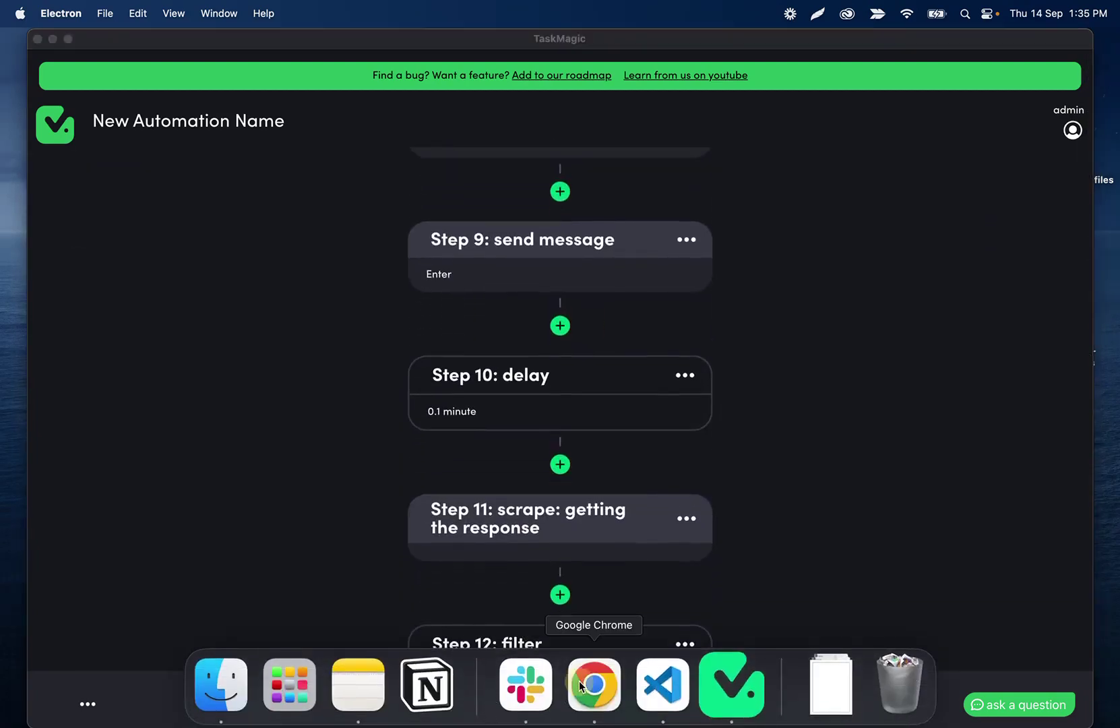
{"action": "left_click", "coordinate": [360, 48]}
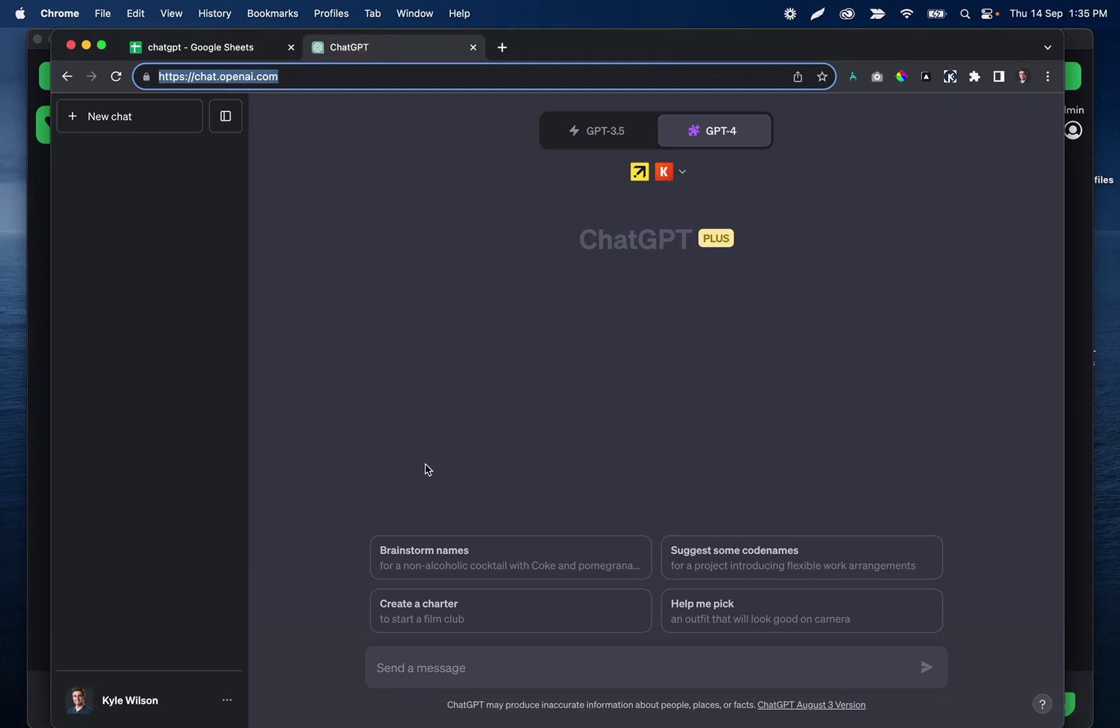
{"action": "left_click", "coordinate": [427, 663]}
{"action": "type", "text": "hello"}
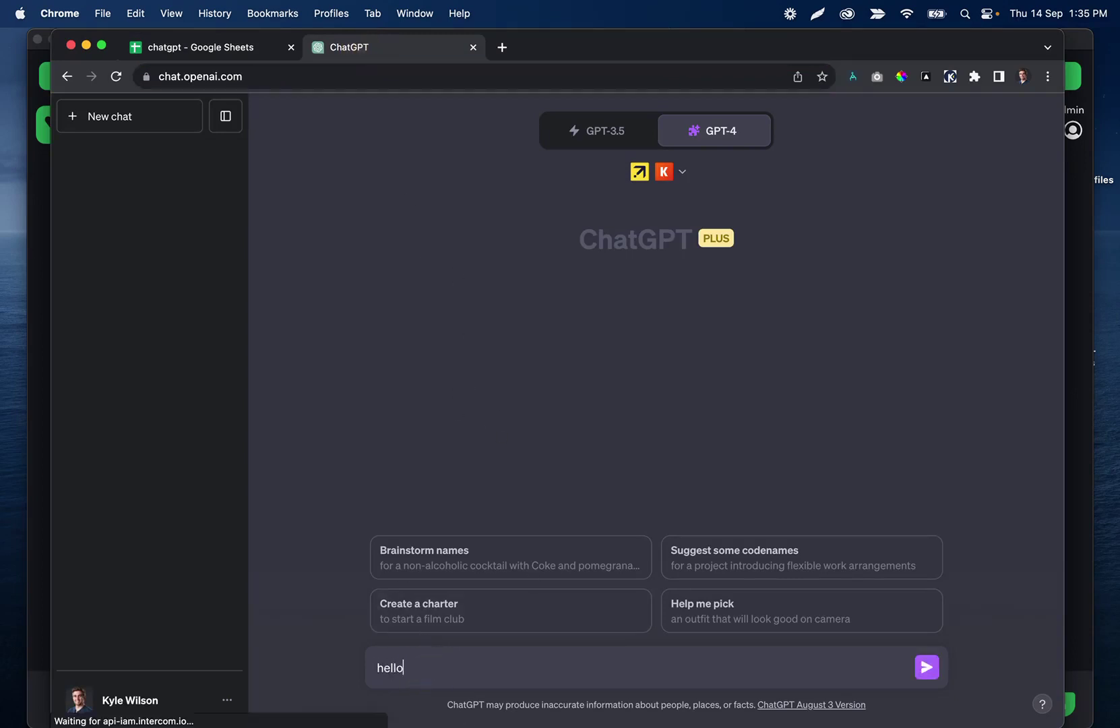
{"action": "key", "text": "Return"}
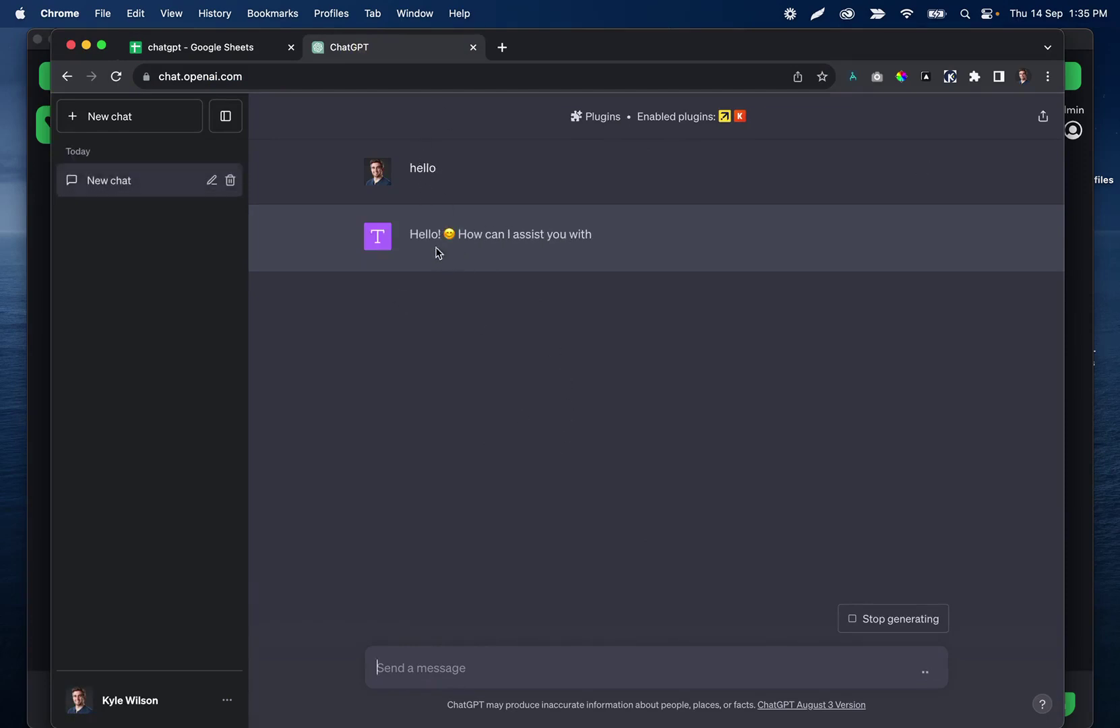
{"action": "left_click", "coordinate": [443, 665]}
{"action": "type", "text": "hello"}
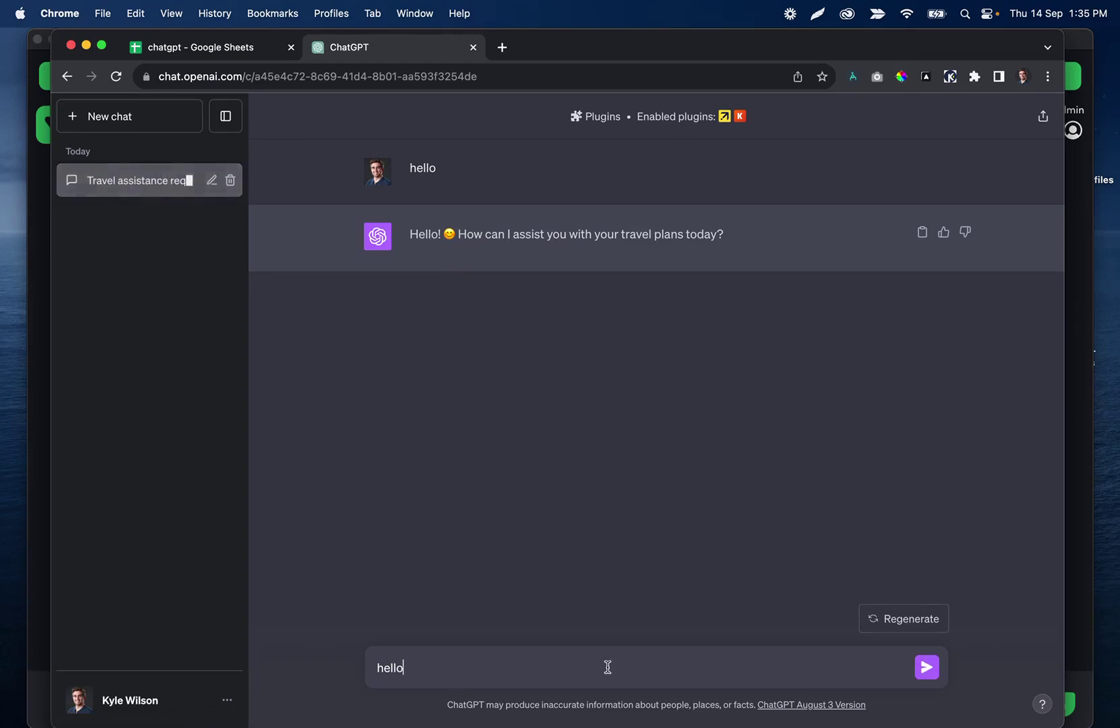
{"action": "key", "text": "Return"}
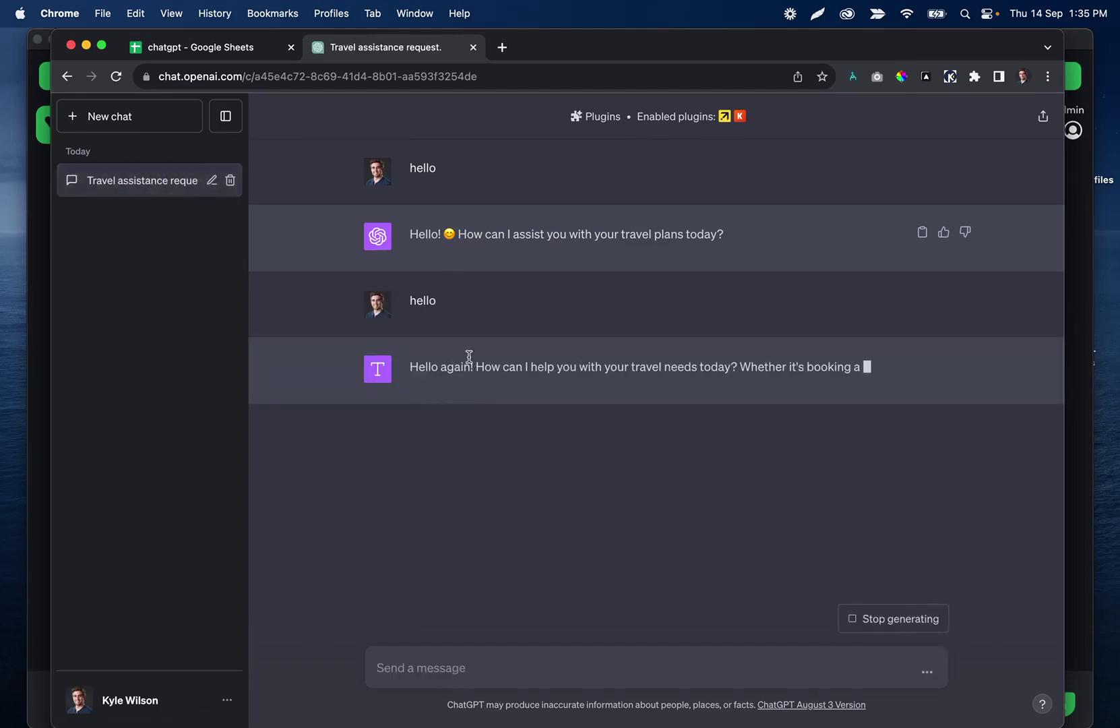
Select the start of the chat's web address, then return to TaskMagic.
{"action": "left_click_drag", "start_coordinate": [406, 230], "coordinate": [762, 233]}
{"action": "left_click", "coordinate": [309, 74]}
{"action": "left_click", "coordinate": [316, 75]}
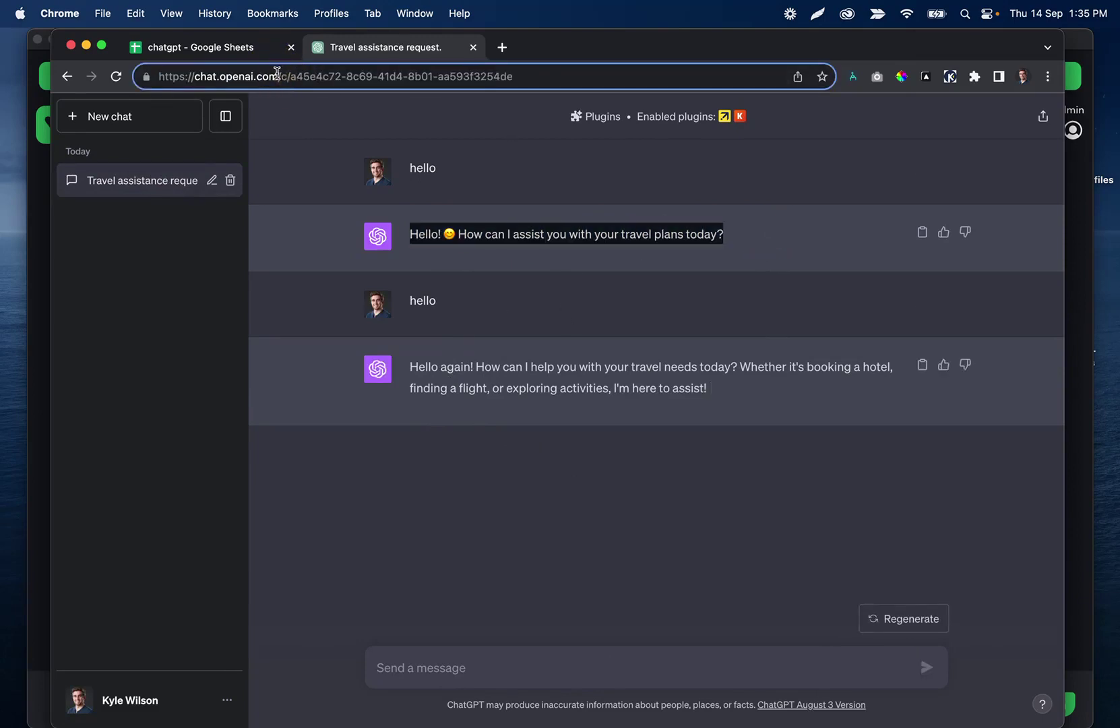
{"action": "left_click_drag", "start_coordinate": [276, 73], "coordinate": [138, 76]}
{"action": "key", "text": "super+c"}
{"action": "left_click", "coordinate": [724, 700]}
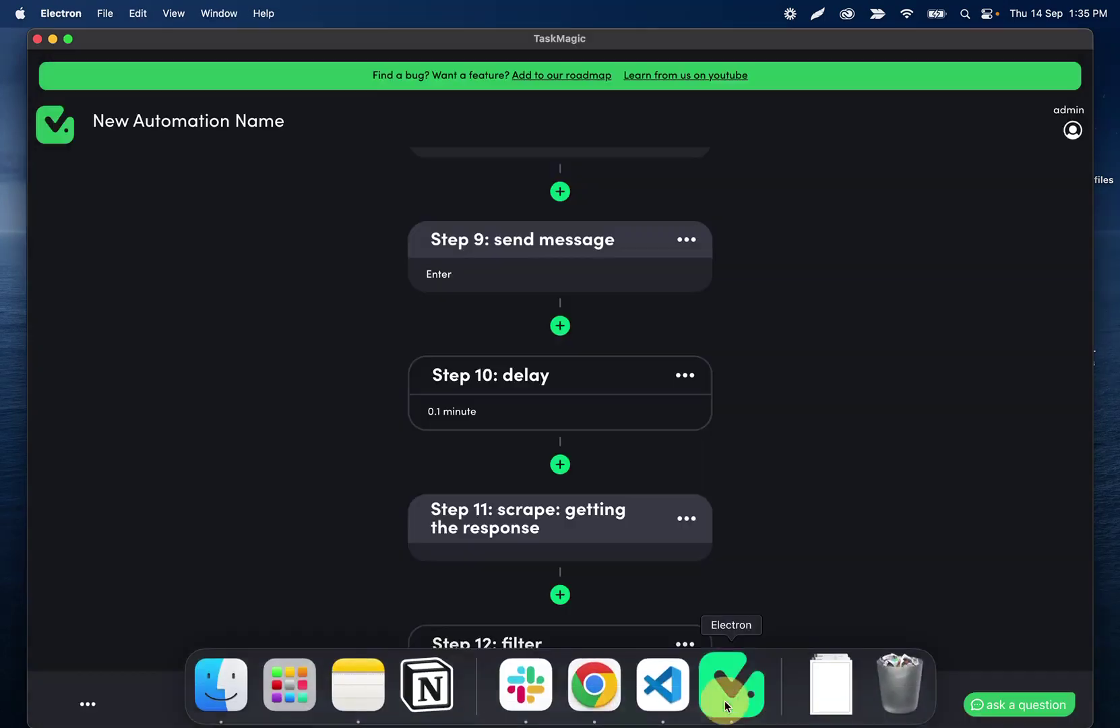
{"action": "scroll", "coordinate": [512, 329], "scroll_direction": "down", "scroll_amount": 1}
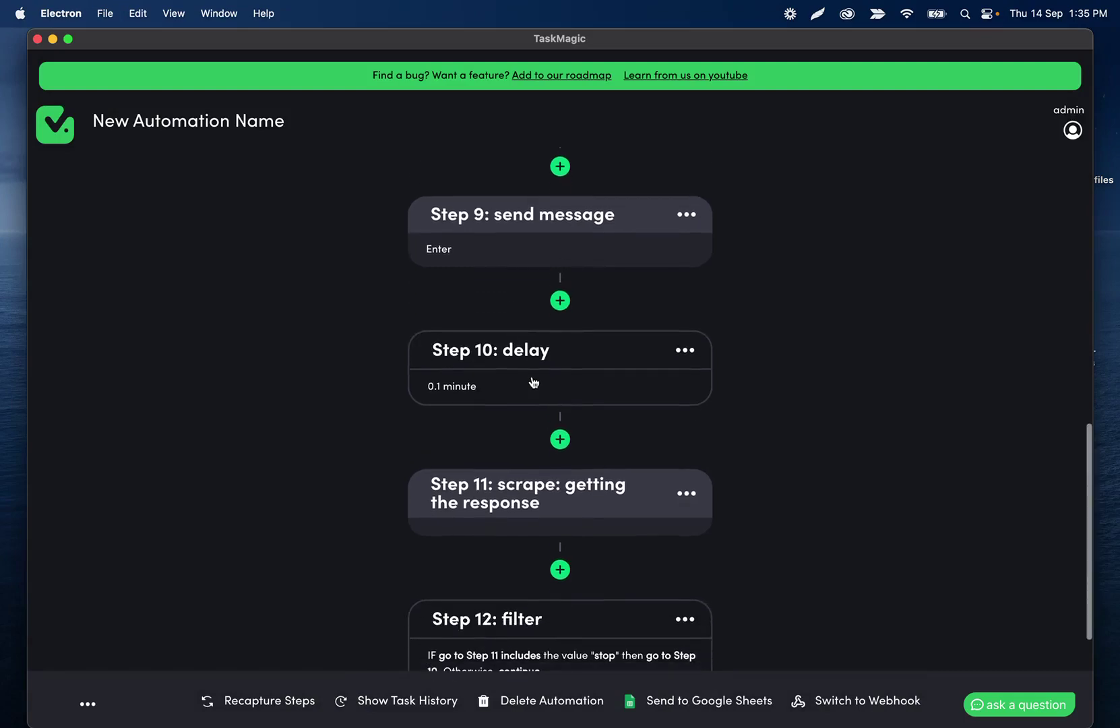
{"action": "scroll", "coordinate": [534, 383], "scroll_direction": "down", "scroll_amount": 4}
{"action": "scroll", "coordinate": [529, 481], "scroll_direction": "down", "scroll_amount": 5}
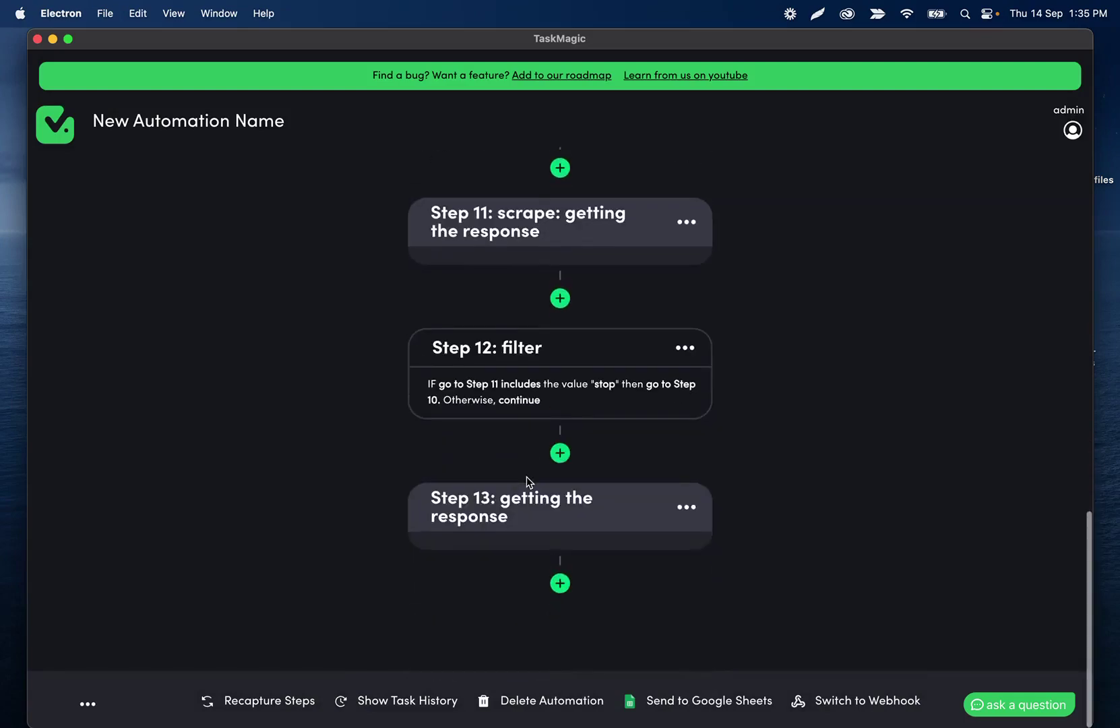
{"action": "left_click", "coordinate": [562, 579]}
{"action": "scroll", "coordinate": [539, 522], "scroll_direction": "down", "scroll_amount": 10}
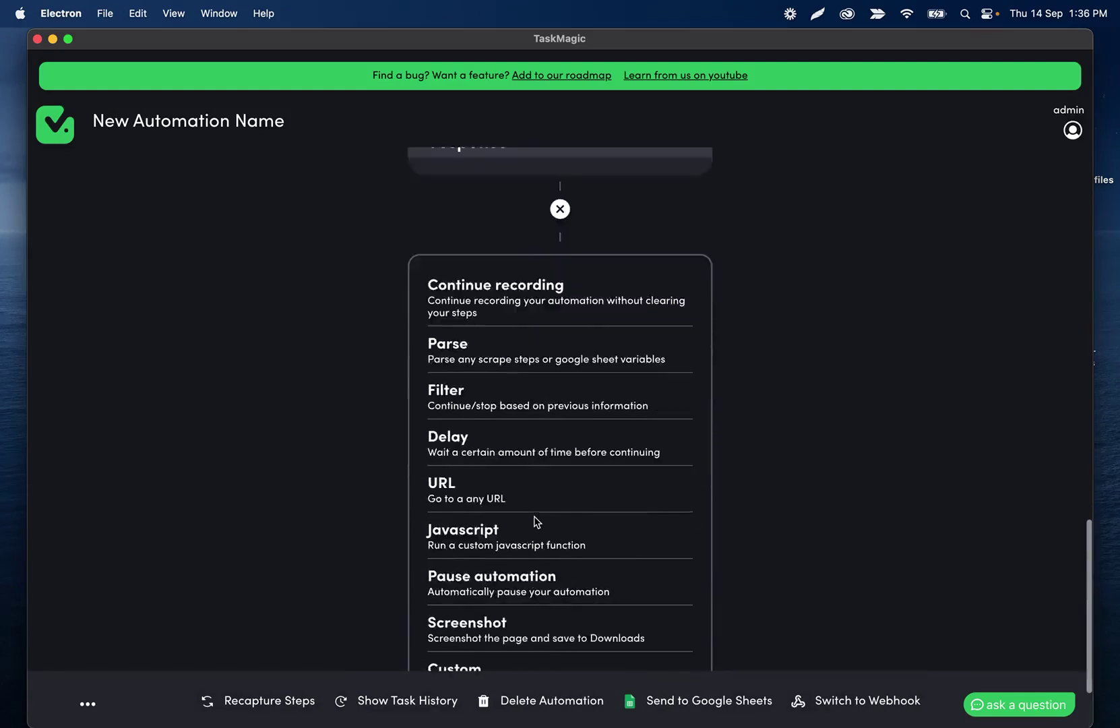
{"action": "left_click", "coordinate": [492, 450]}
{"action": "left_click", "coordinate": [475, 507]}
{"action": "key", "text": "super+v"}
{"action": "left_click", "coordinate": [691, 551]}
Extend the loop's end handle from step 13 to step 14.
{"action": "scroll", "coordinate": [638, 452], "scroll_direction": "up", "scroll_amount": 10}
{"action": "scroll", "coordinate": [637, 453], "scroll_direction": "down", "scroll_amount": 5}
{"action": "scroll", "coordinate": [637, 452], "scroll_direction": "up", "scroll_amount": 15}
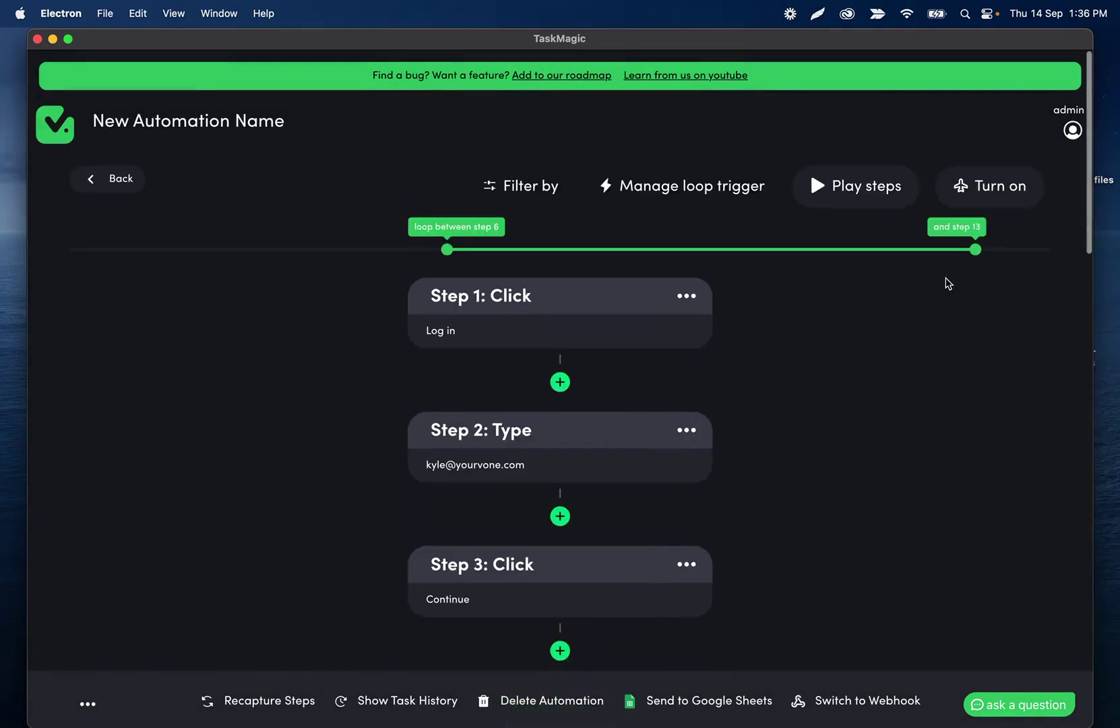
{"action": "left_click_drag", "start_coordinate": [988, 237], "coordinate": [1071, 249]}
{"action": "scroll", "coordinate": [490, 328], "scroll_direction": "down", "scroll_amount": 8}
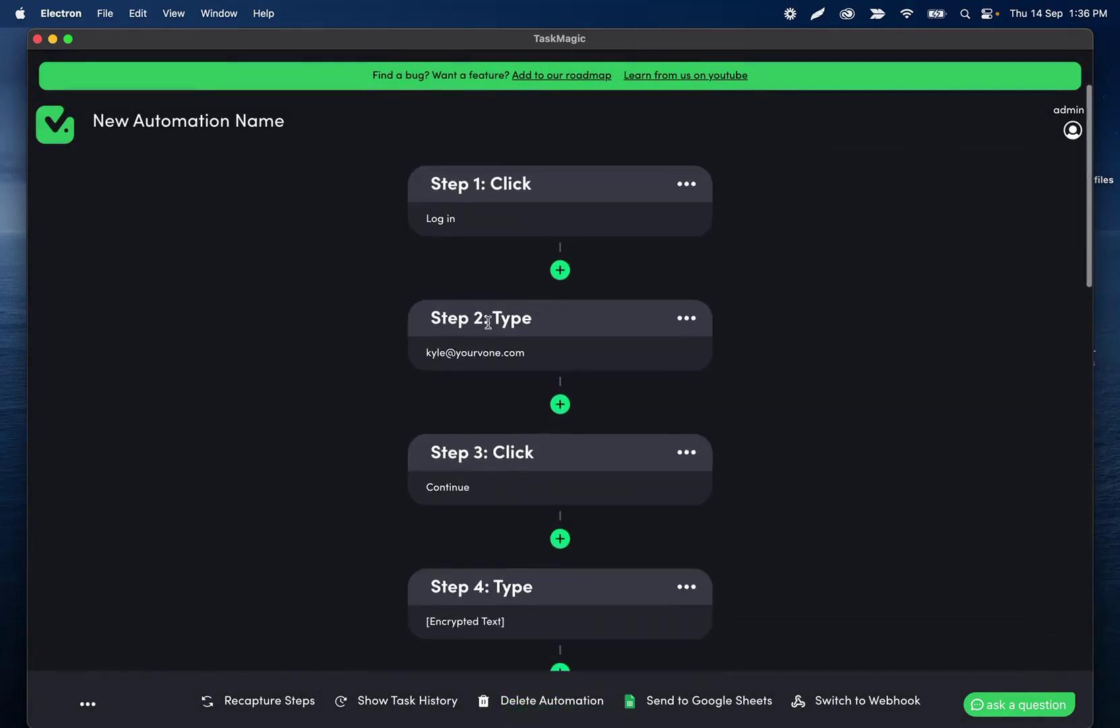
{"action": "scroll", "coordinate": [450, 468], "scroll_direction": "down", "scroll_amount": 3}
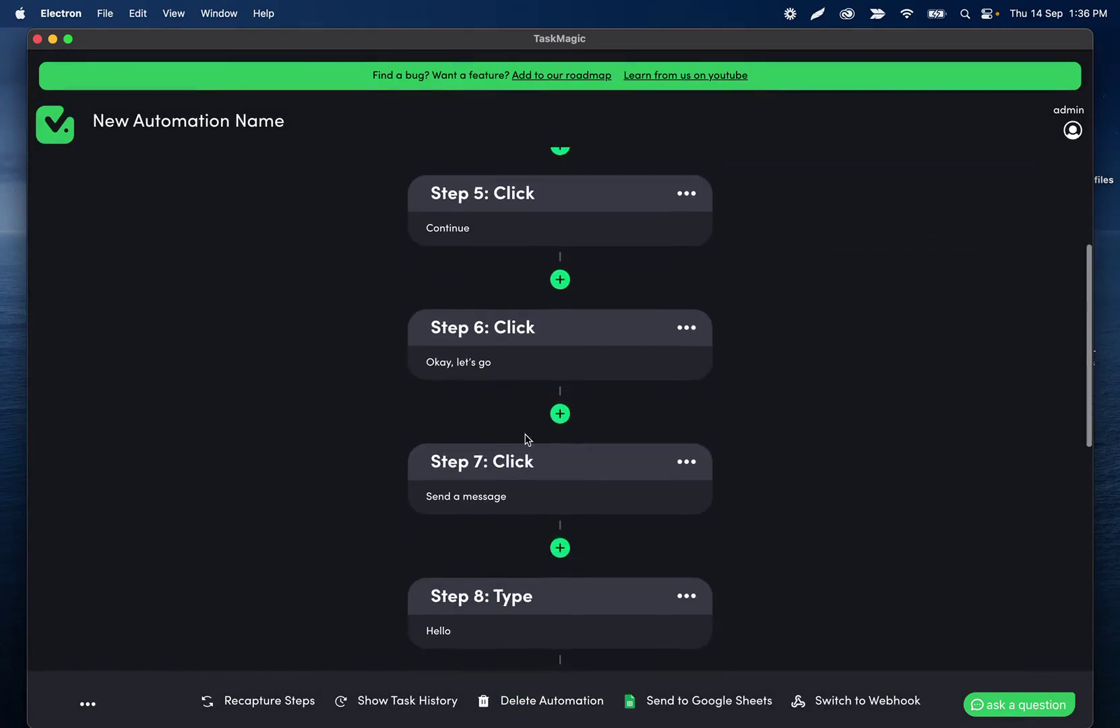
{"action": "scroll", "coordinate": [609, 444], "scroll_direction": "down", "scroll_amount": 1}
{"action": "scroll", "coordinate": [609, 447], "scroll_direction": "down", "scroll_amount": 3}
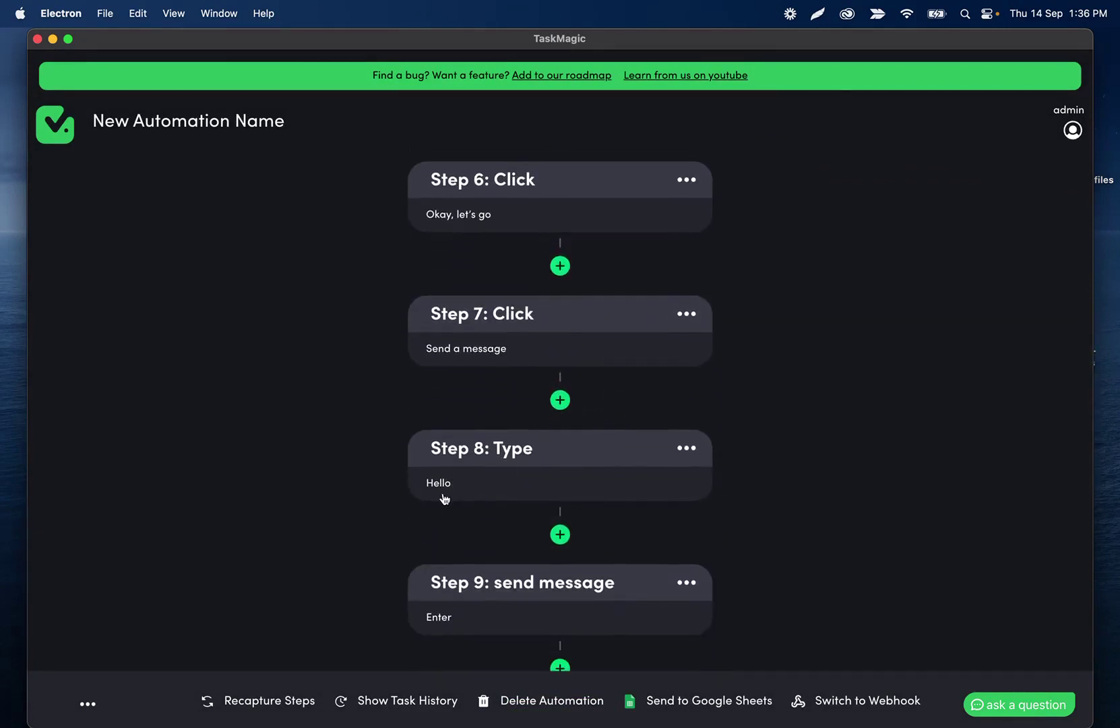
{"action": "scroll", "coordinate": [452, 489], "scroll_direction": "down", "scroll_amount": 2}
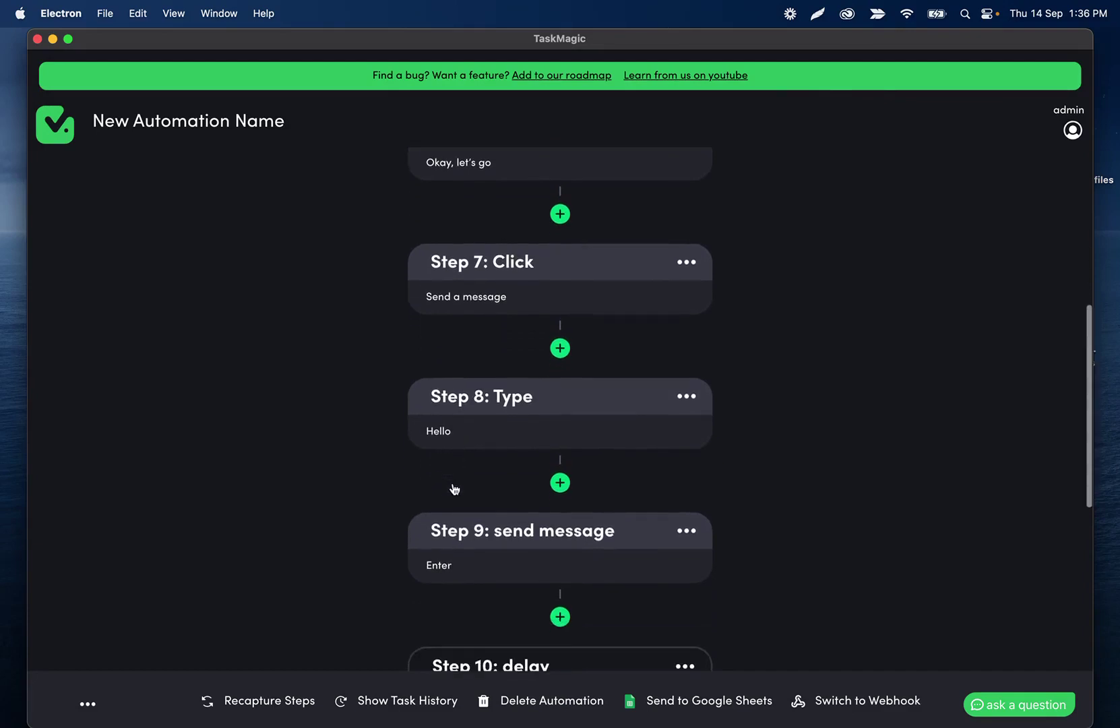
{"action": "scroll", "coordinate": [455, 497], "scroll_direction": "down", "scroll_amount": 2}
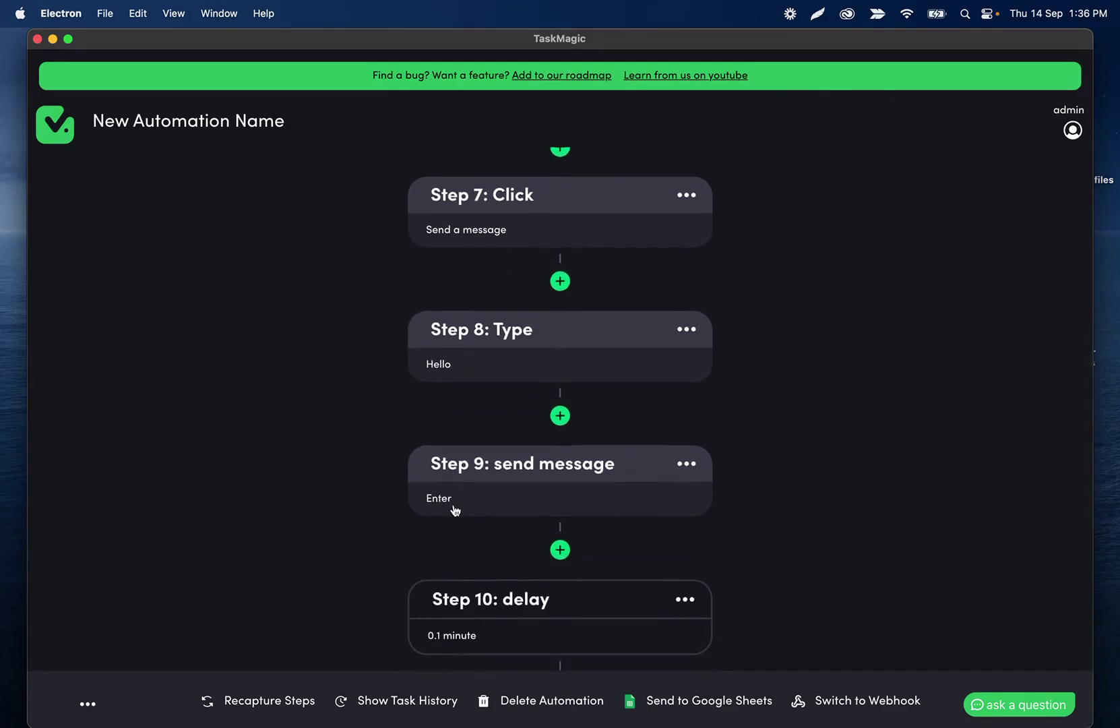
{"action": "scroll", "coordinate": [453, 510], "scroll_direction": "down", "scroll_amount": 3}
{"action": "scroll", "coordinate": [481, 489], "scroll_direction": "down", "scroll_amount": 4}
{"action": "scroll", "coordinate": [475, 432], "scroll_direction": "down", "scroll_amount": 3}
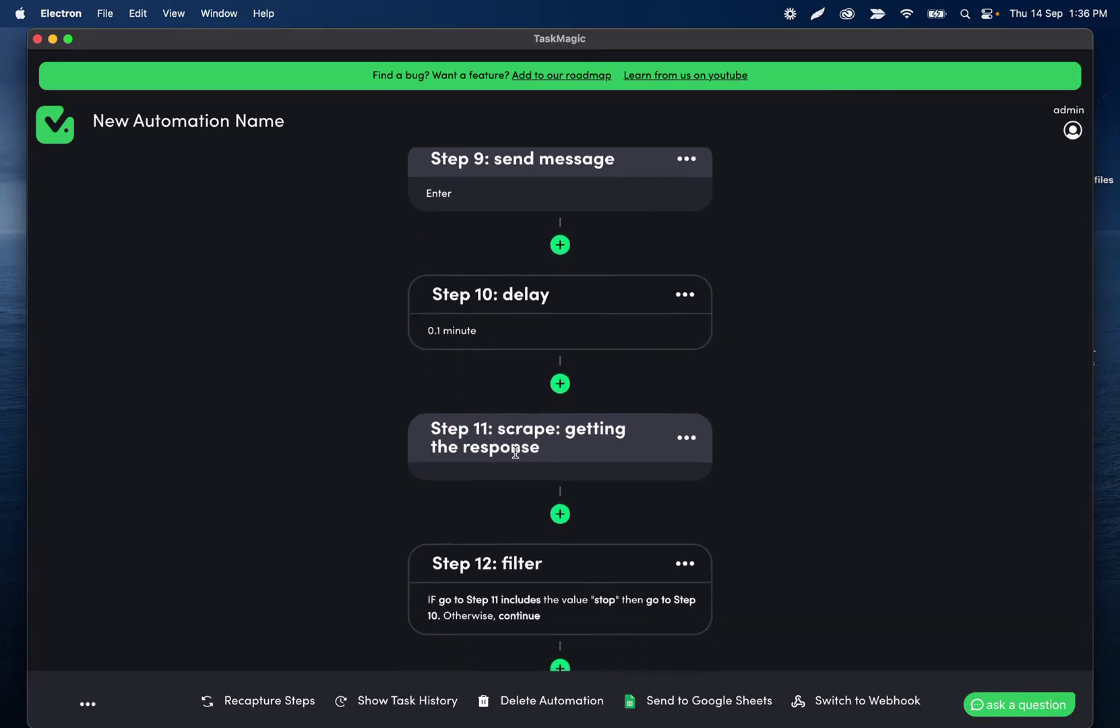
{"action": "scroll", "coordinate": [515, 453], "scroll_direction": "down", "scroll_amount": 3}
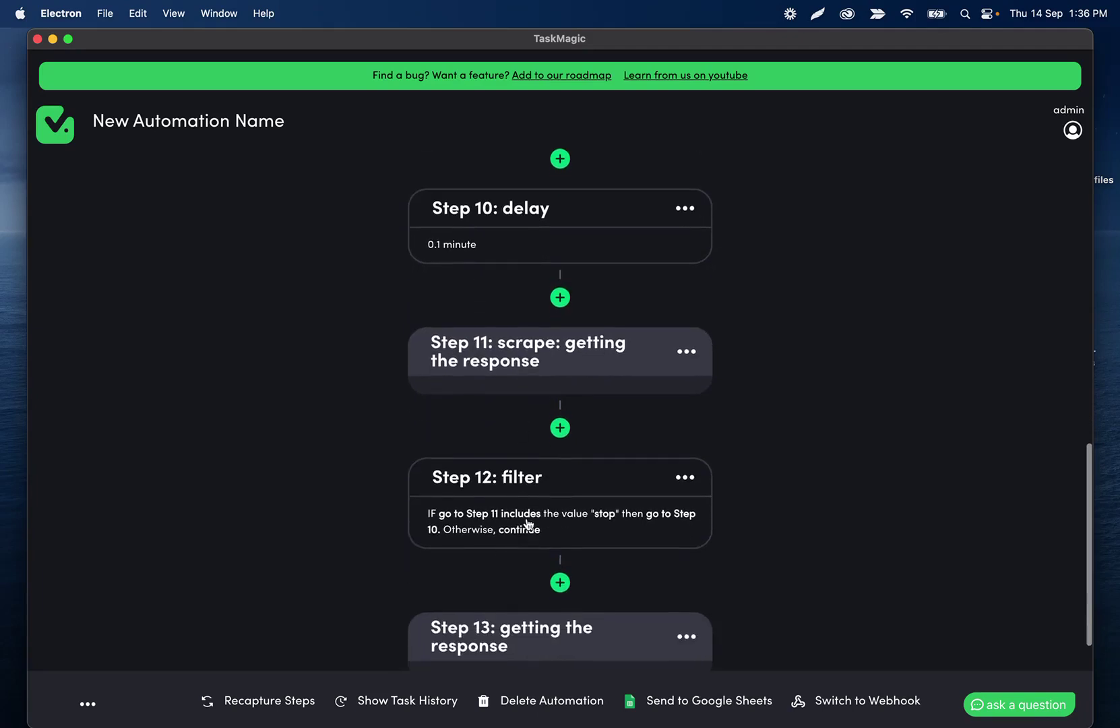
{"action": "scroll", "coordinate": [519, 505], "scroll_direction": "down", "scroll_amount": 2}
{"action": "scroll", "coordinate": [523, 462], "scroll_direction": "up", "scroll_amount": 1}
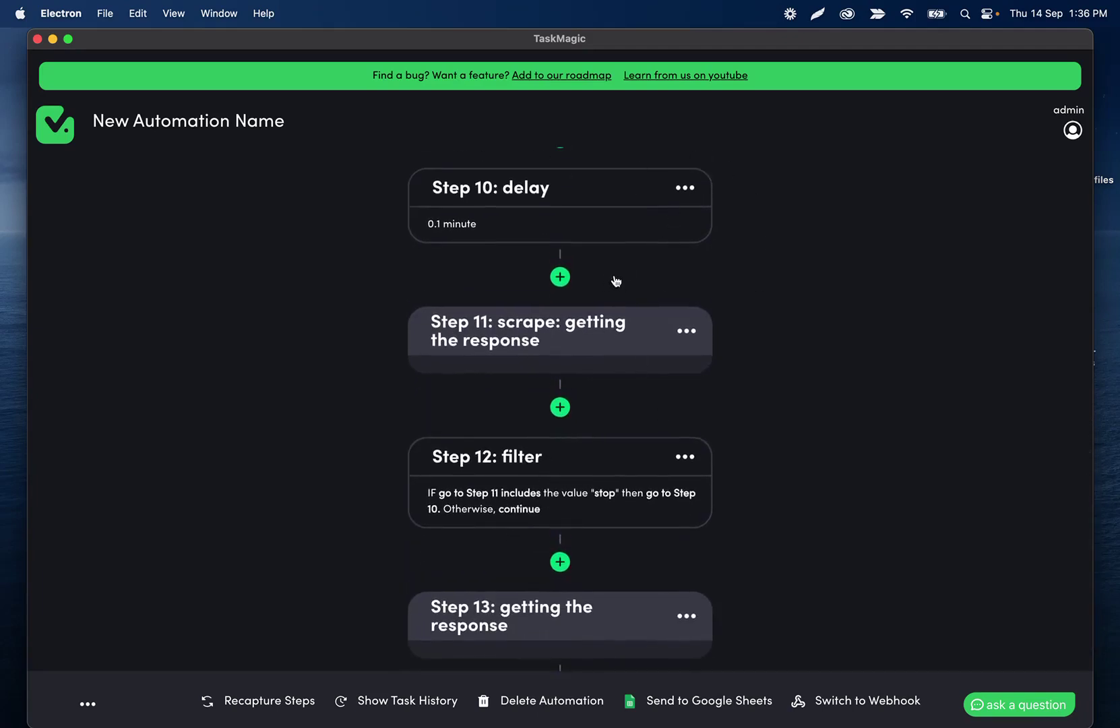
{"action": "scroll", "coordinate": [492, 445], "scroll_direction": "down", "scroll_amount": 2}
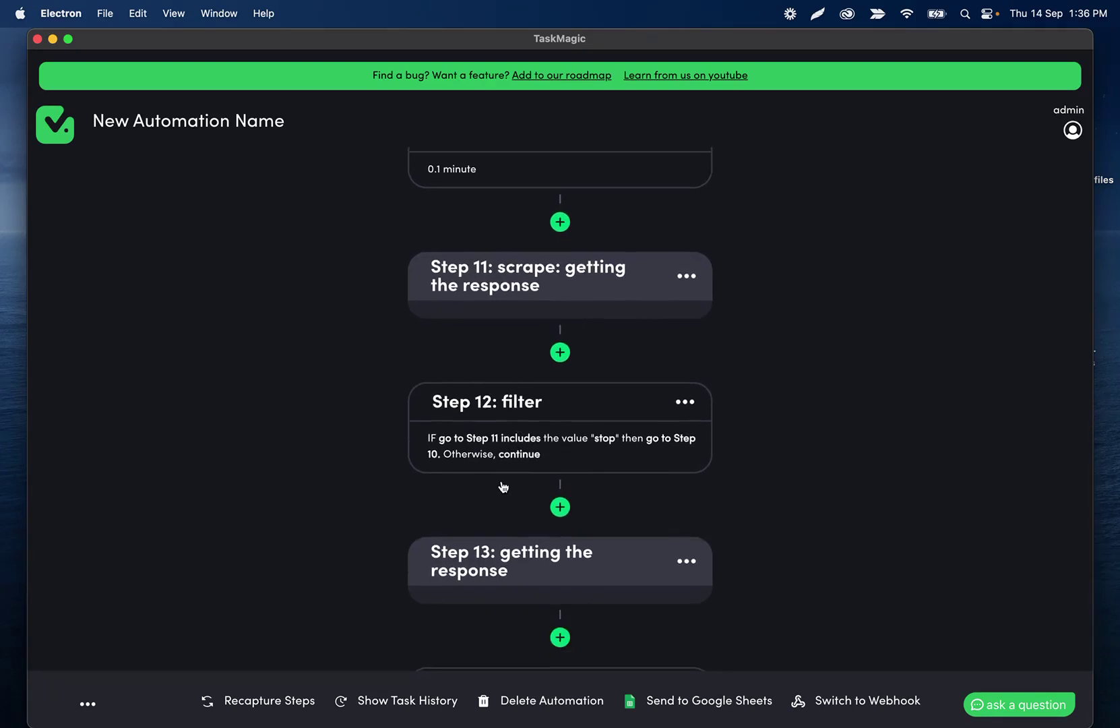
{"action": "scroll", "coordinate": [504, 499], "scroll_direction": "down", "scroll_amount": 2}
{"action": "scroll", "coordinate": [508, 535], "scroll_direction": "down", "scroll_amount": 1}
{"action": "scroll", "coordinate": [507, 513], "scroll_direction": "down", "scroll_amount": 2}
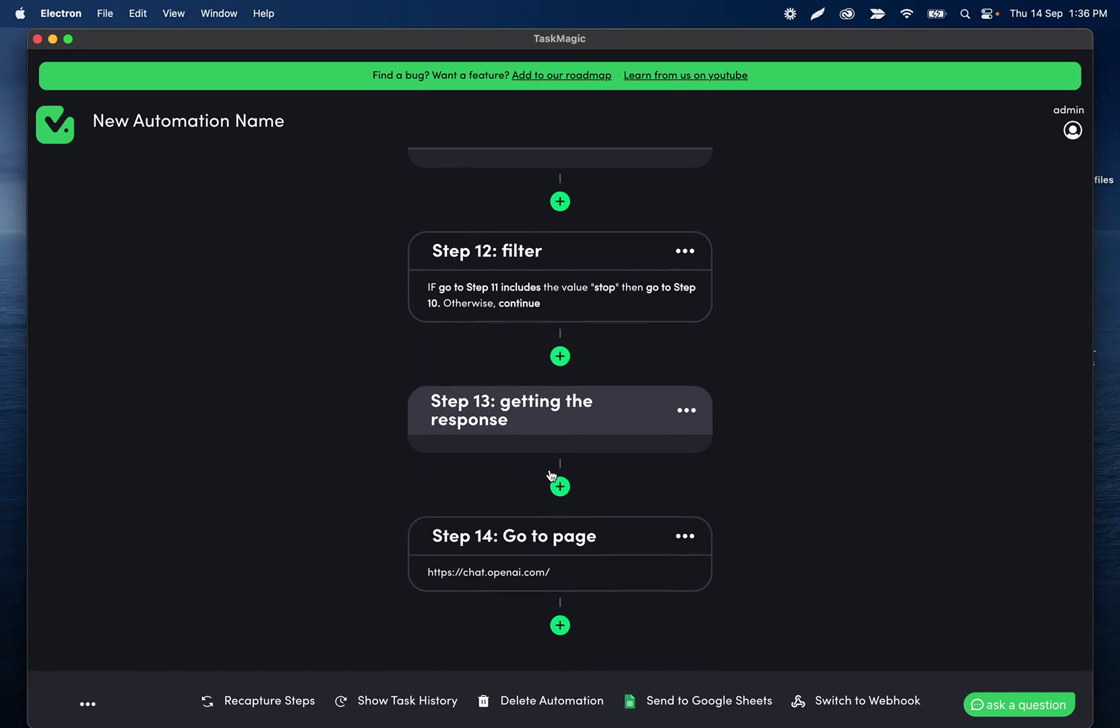
{"action": "scroll", "coordinate": [550, 470], "scroll_direction": "up", "scroll_amount": 10}
{"action": "scroll", "coordinate": [550, 471], "scroll_direction": "down", "scroll_amount": 12}
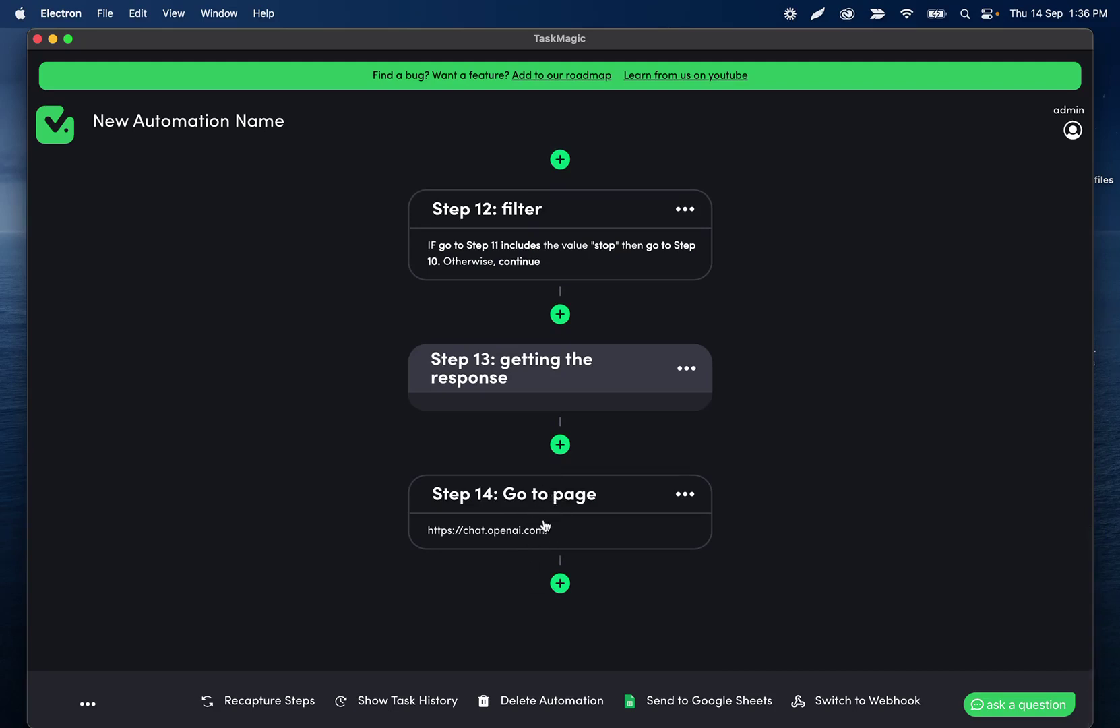
{"action": "scroll", "coordinate": [550, 481], "scroll_direction": "up", "scroll_amount": 1}
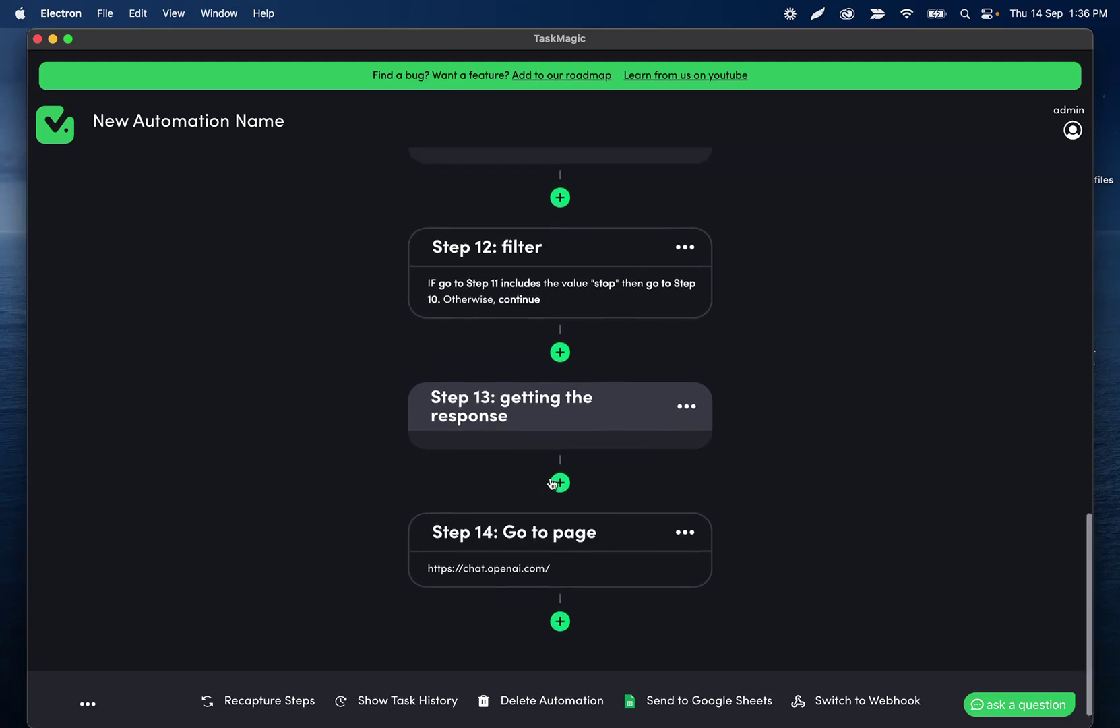
{"action": "scroll", "coordinate": [508, 530], "scroll_direction": "up", "scroll_amount": 10}
{"action": "scroll", "coordinate": [508, 525], "scroll_direction": "up", "scroll_amount": 4}
{"action": "scroll", "coordinate": [508, 522], "scroll_direction": "down", "scroll_amount": 1}
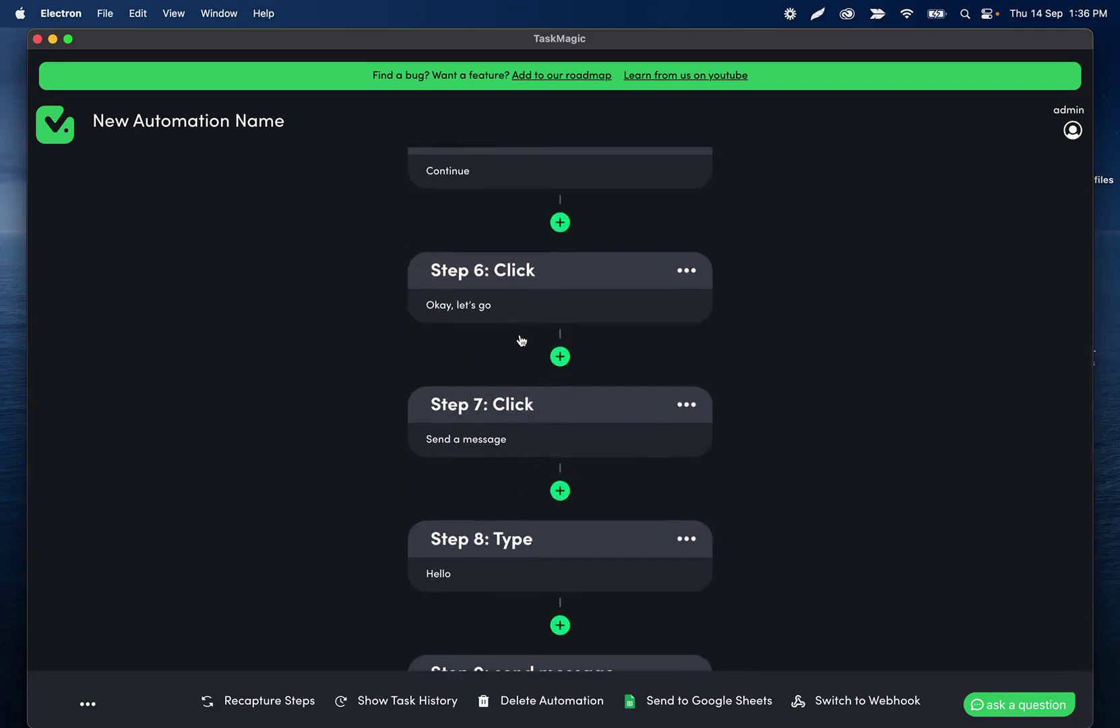
{"action": "scroll", "coordinate": [480, 480], "scroll_direction": "down", "scroll_amount": 2}
{"action": "left_click", "coordinate": [483, 464]}
{"action": "left_click", "coordinate": [465, 450]}
{"action": "key", "text": "super+a"}
{"action": "key", "text": "BackSpace"}
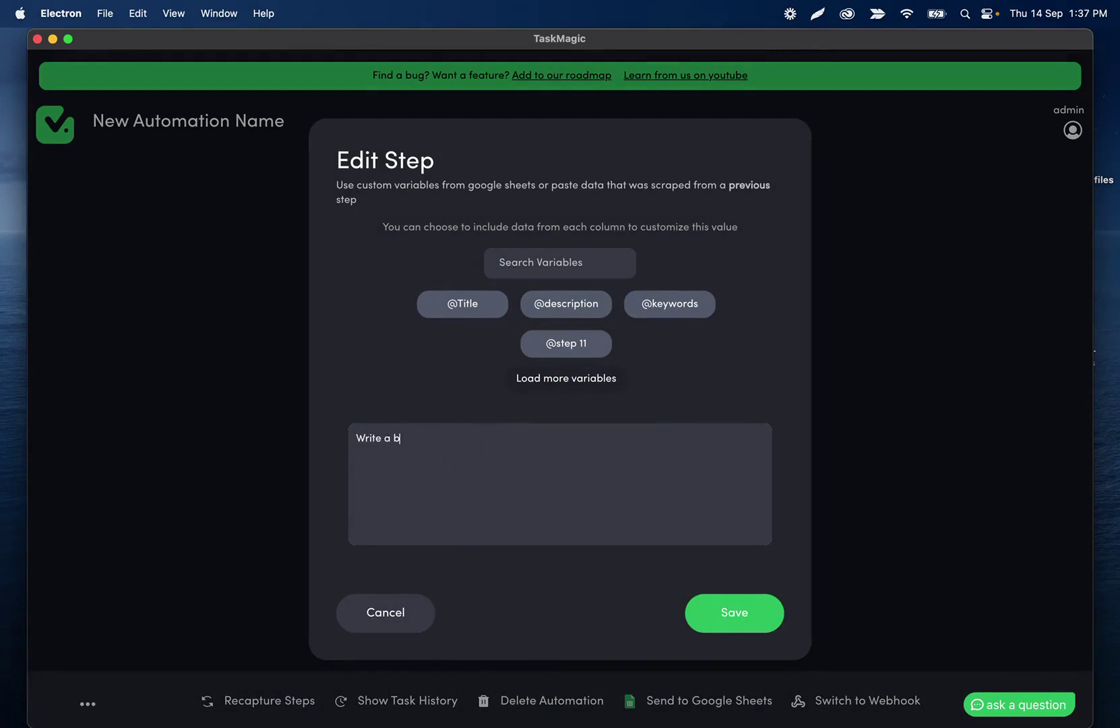
{"action": "key", "text": "Return"}
{"action": "key", "text": "Return"}
{"action": "type", "text": "Title:"}
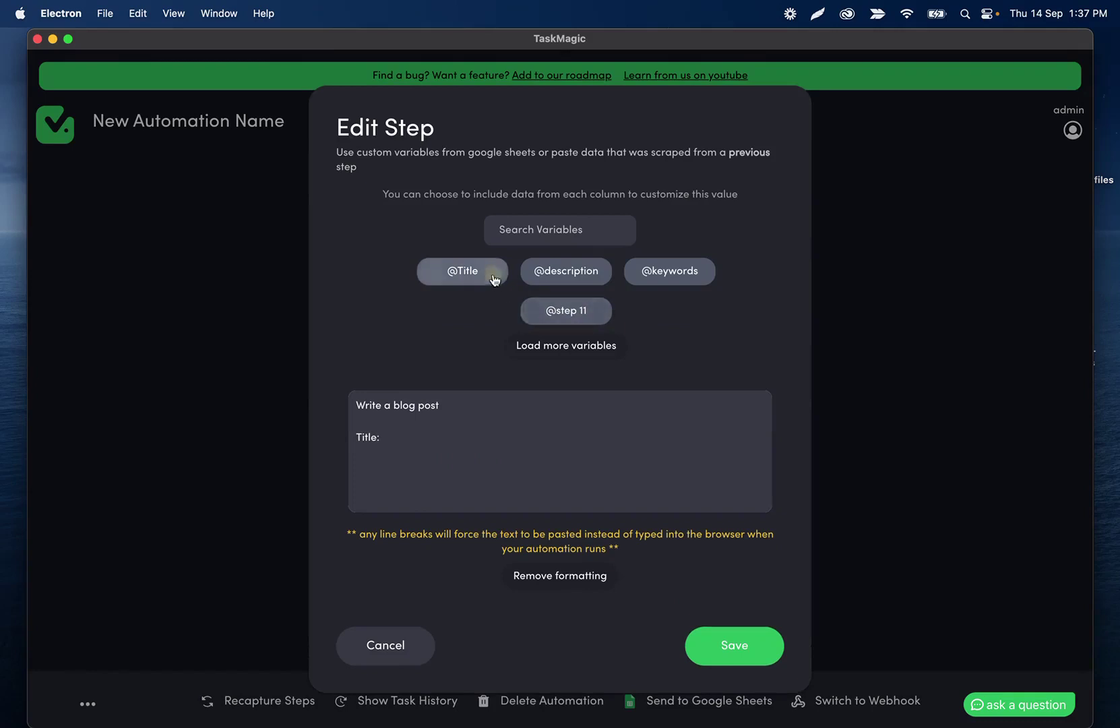
{"action": "left_click", "coordinate": [492, 273]}
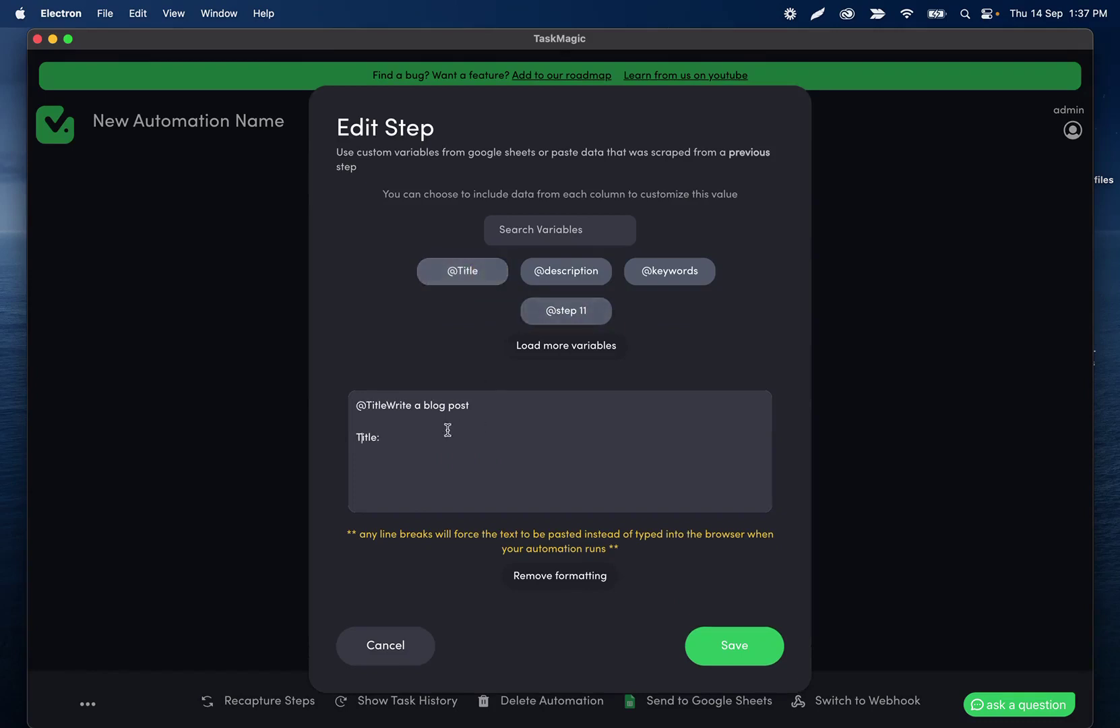
{"action": "left_click", "coordinate": [385, 406]}
{"action": "left_click_drag", "start_coordinate": [385, 406], "coordinate": [339, 402]}
{"action": "key", "text": "BackSpace"}
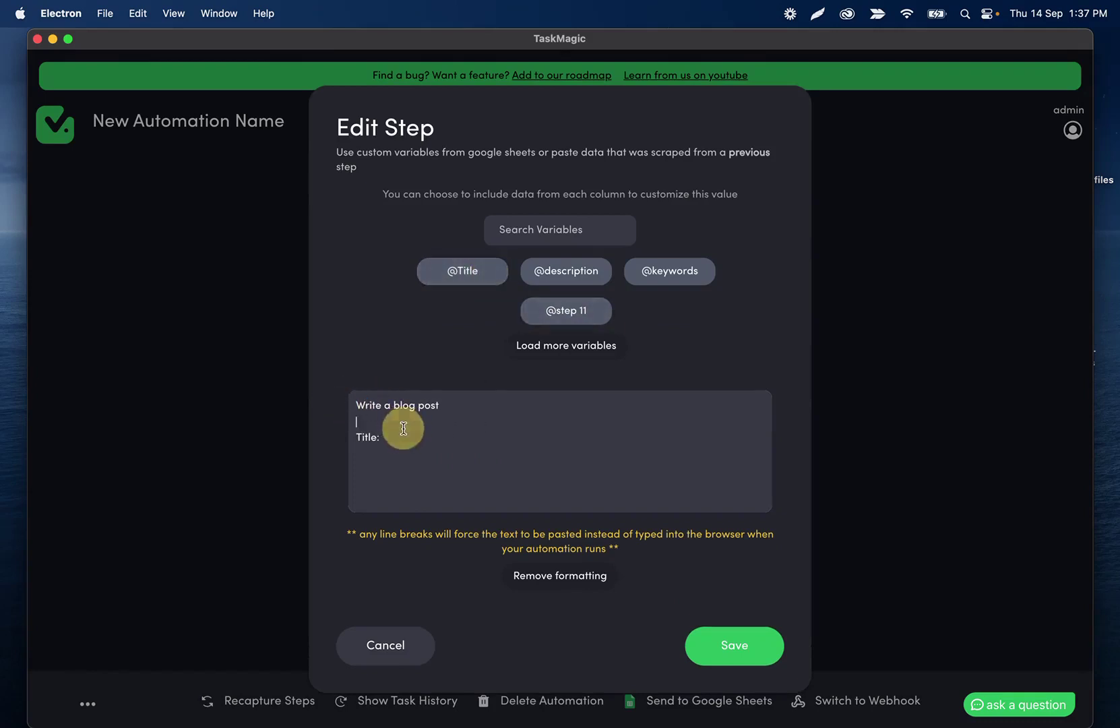
{"action": "left_click", "coordinate": [401, 436]}
{"action": "type", "text": "@description"}
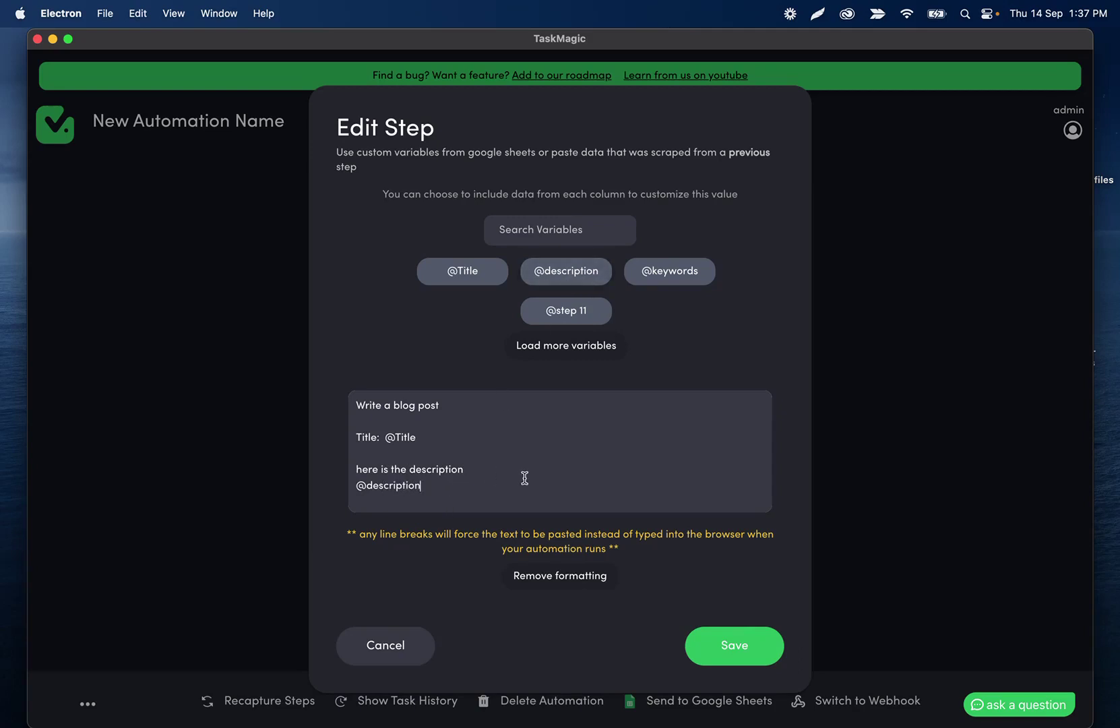
{"action": "key", "text": "Return"}
{"action": "key", "text": "Return"}
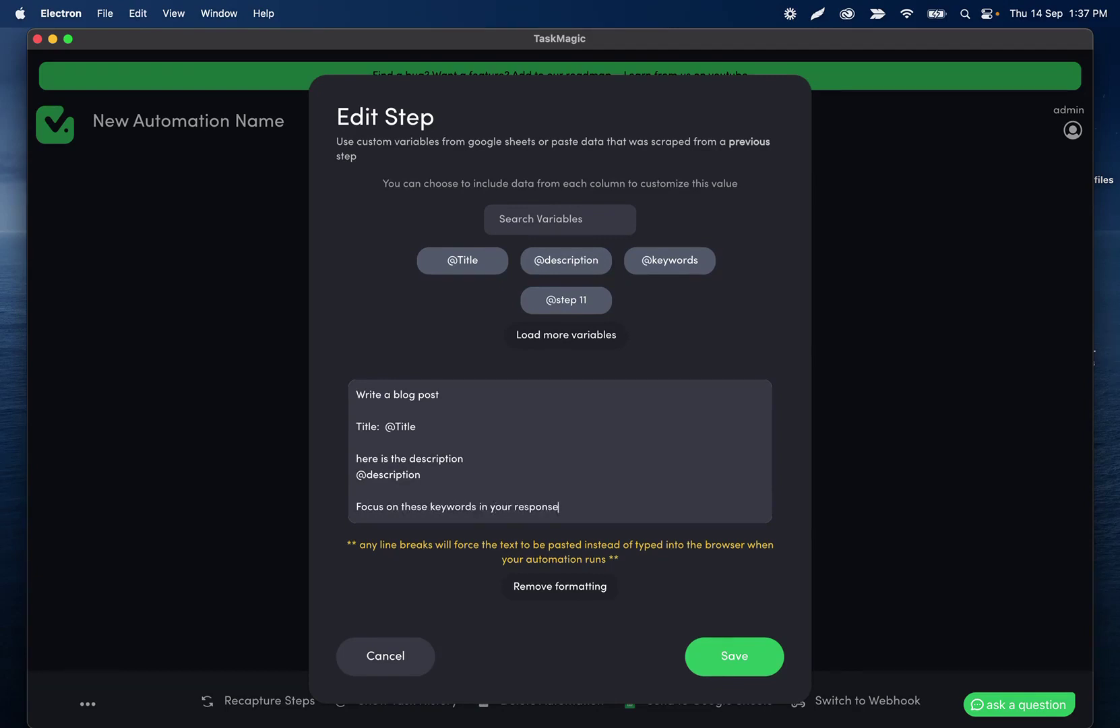
{"action": "key", "text": "Return"}
{"action": "key", "text": "Return"}
{"action": "type", "text": "@keywords"}
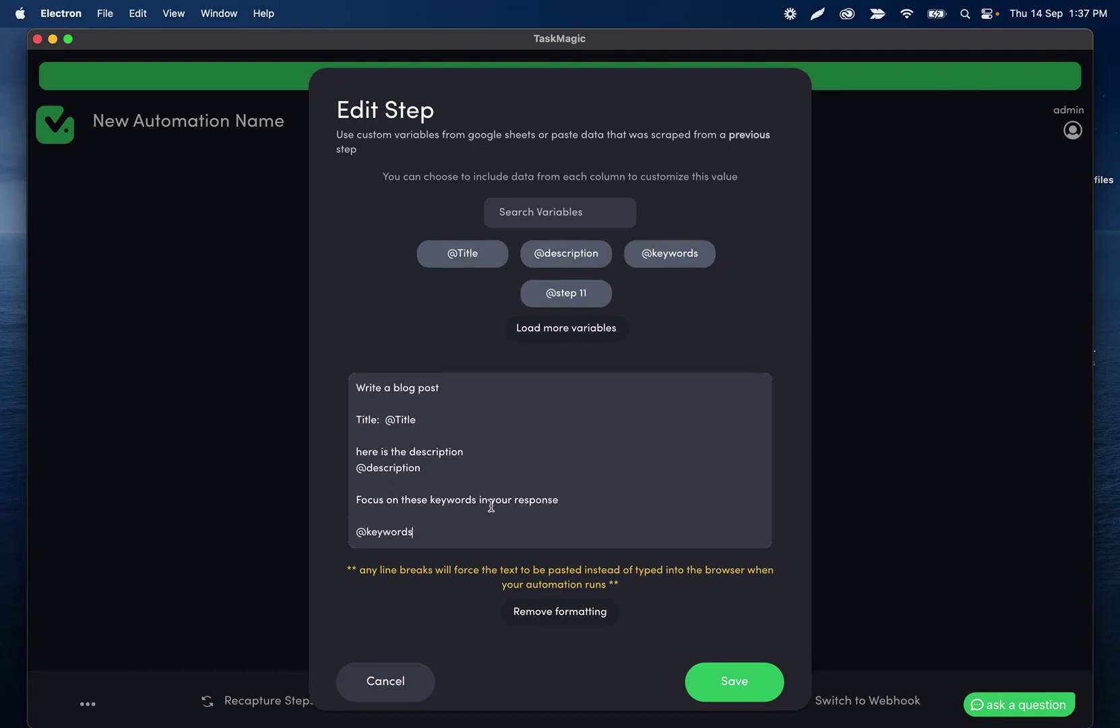
{"action": "left_click", "coordinate": [356, 531]}
{"action": "key", "text": "BackSpace"}
{"action": "left_click", "coordinate": [741, 659]}
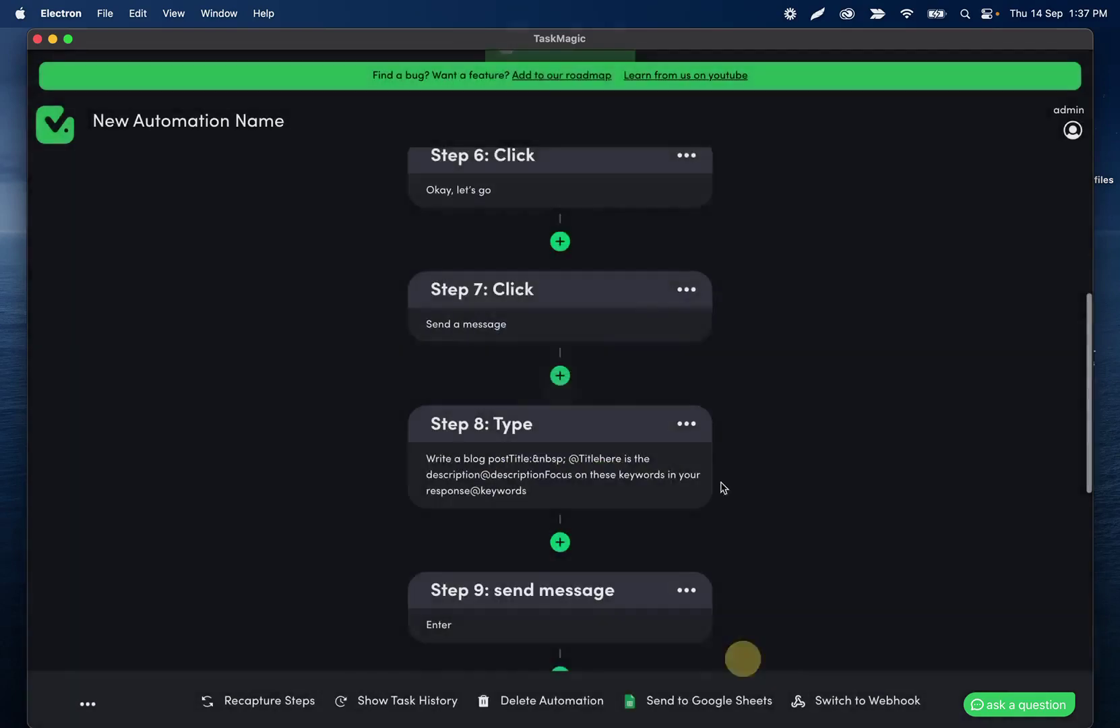
{"action": "scroll", "coordinate": [632, 425], "scroll_direction": "down", "scroll_amount": 3}
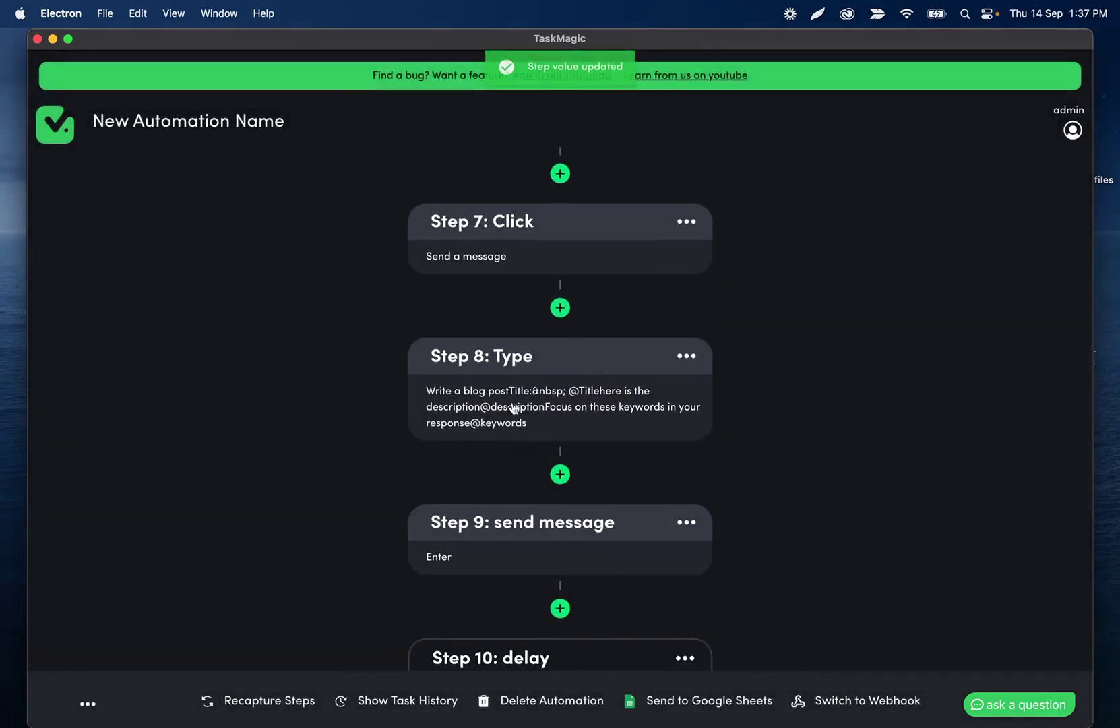
{"action": "left_click", "coordinate": [527, 417]}
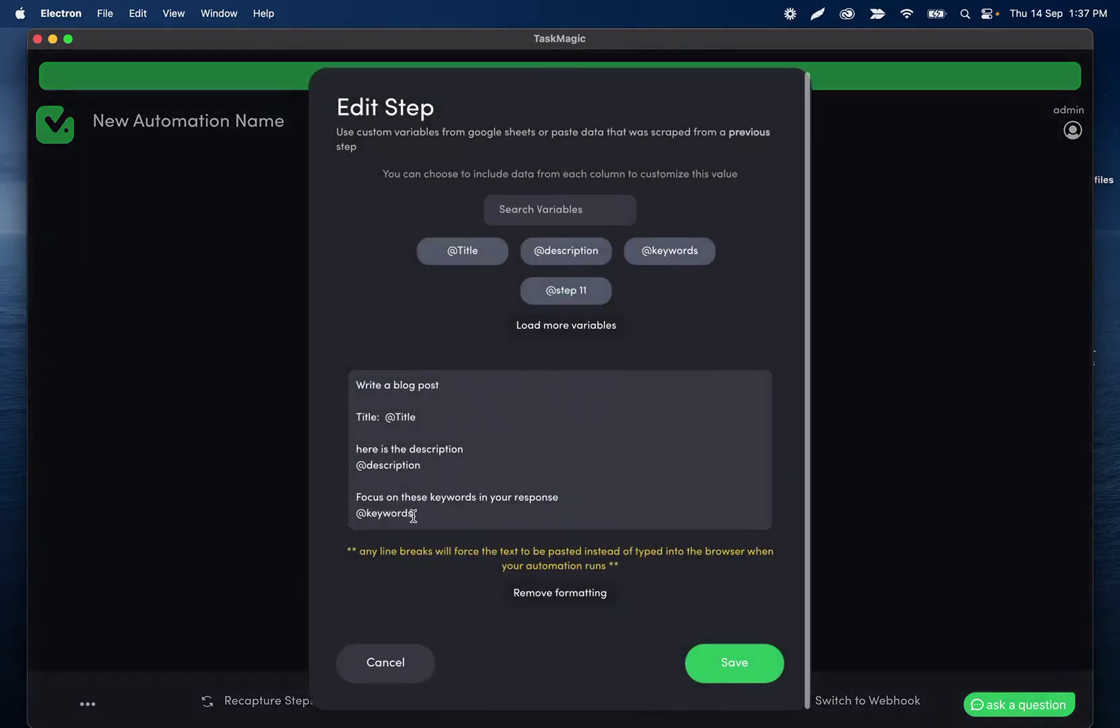
{"action": "left_click", "coordinate": [396, 663]}
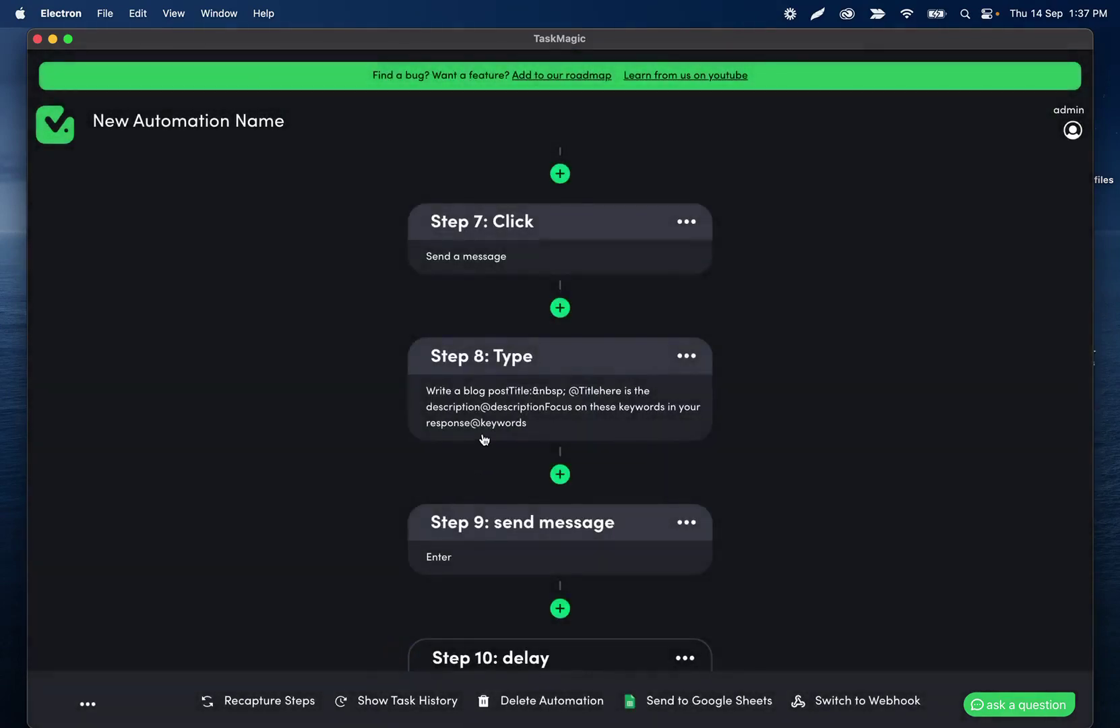
{"action": "scroll", "coordinate": [475, 384], "scroll_direction": "down", "scroll_amount": 10}
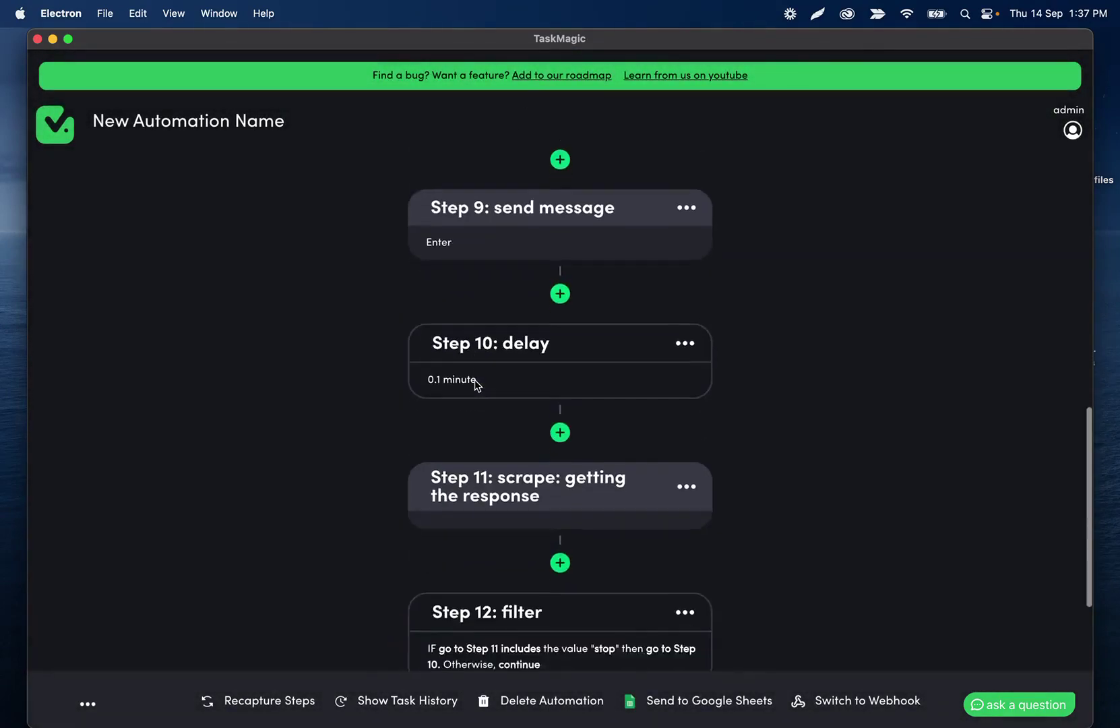
{"action": "scroll", "coordinate": [475, 381], "scroll_direction": "down", "scroll_amount": 5}
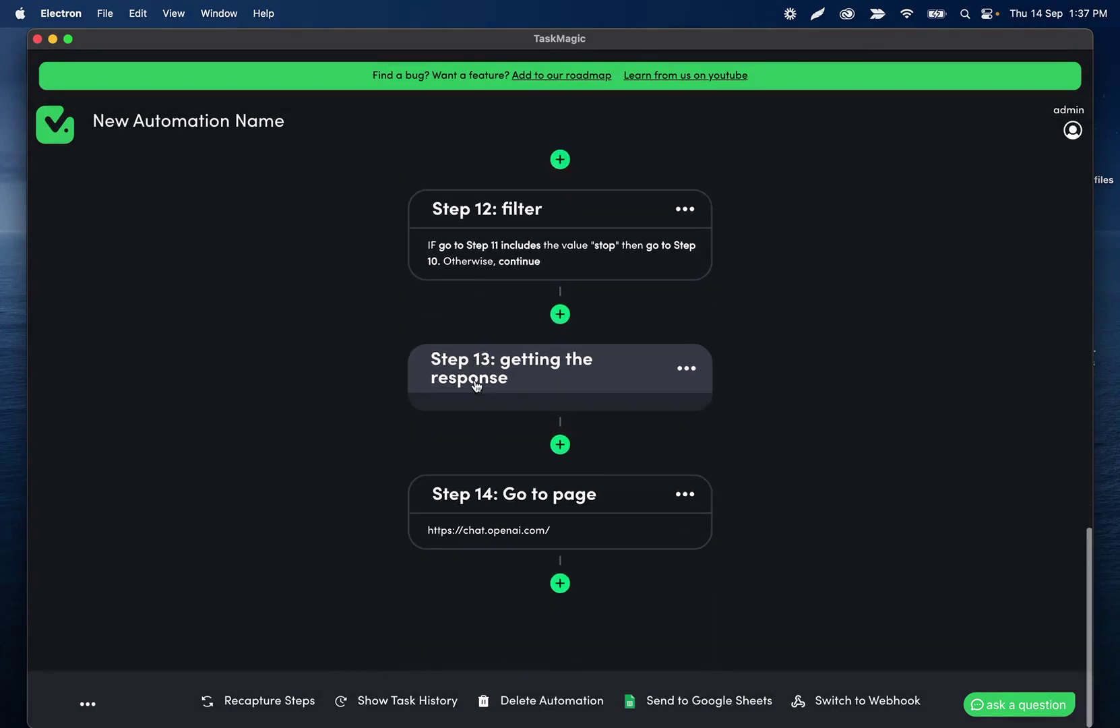
{"action": "scroll", "coordinate": [475, 381], "scroll_direction": "up", "scroll_amount": 20}
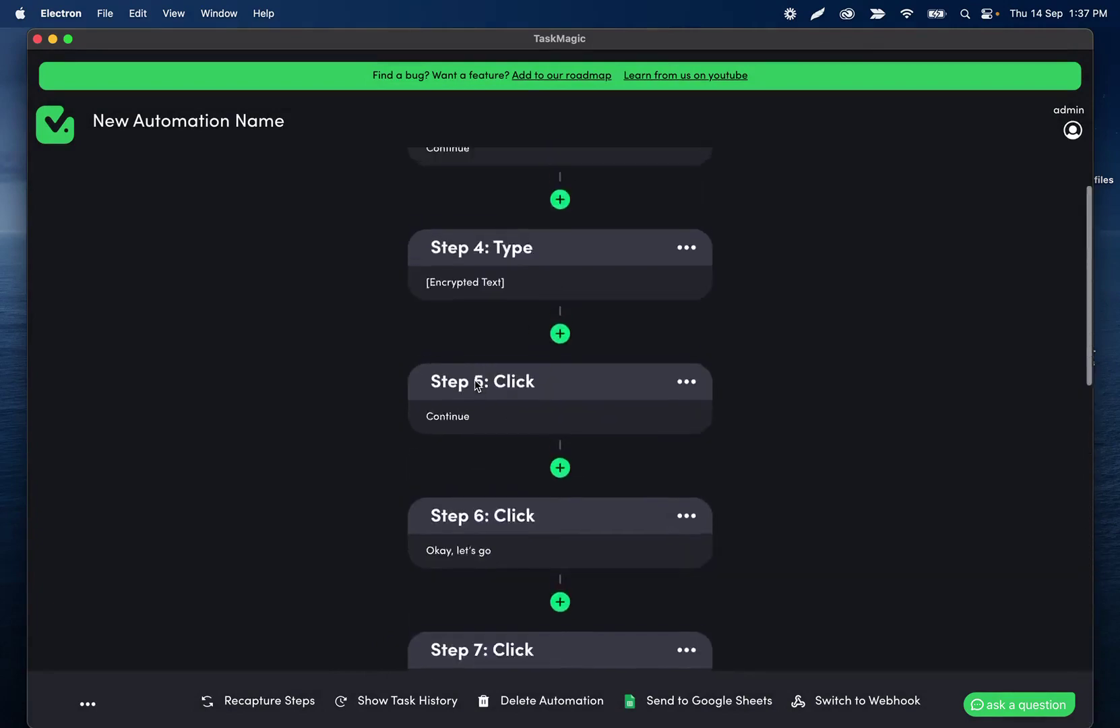
{"action": "scroll", "coordinate": [490, 430], "scroll_direction": "down", "scroll_amount": 6}
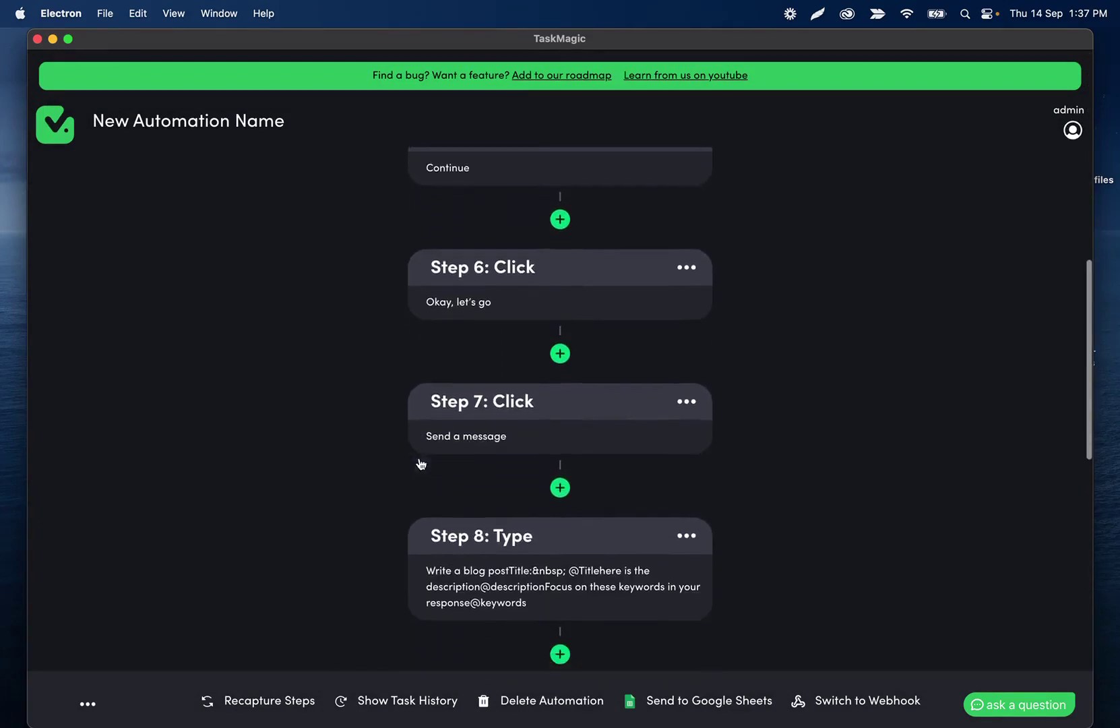
{"action": "scroll", "coordinate": [492, 327], "scroll_direction": "down", "scroll_amount": 5}
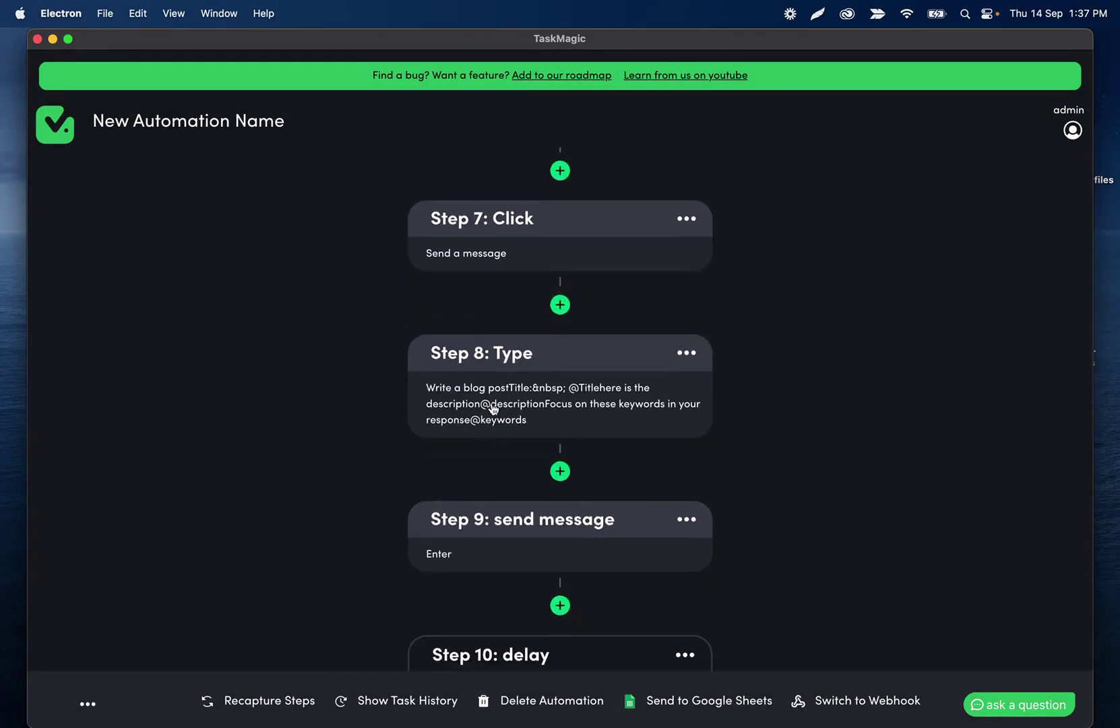
{"action": "scroll", "coordinate": [491, 398], "scroll_direction": "down", "scroll_amount": 1}
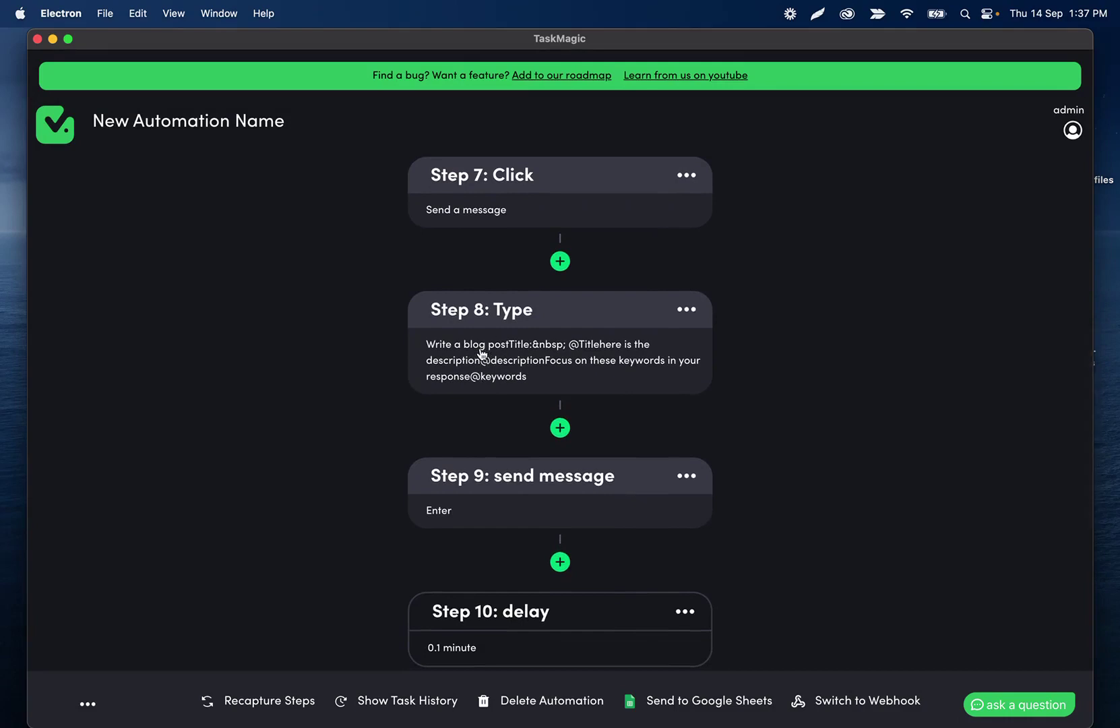
{"action": "scroll", "coordinate": [480, 356], "scroll_direction": "down", "scroll_amount": 10}
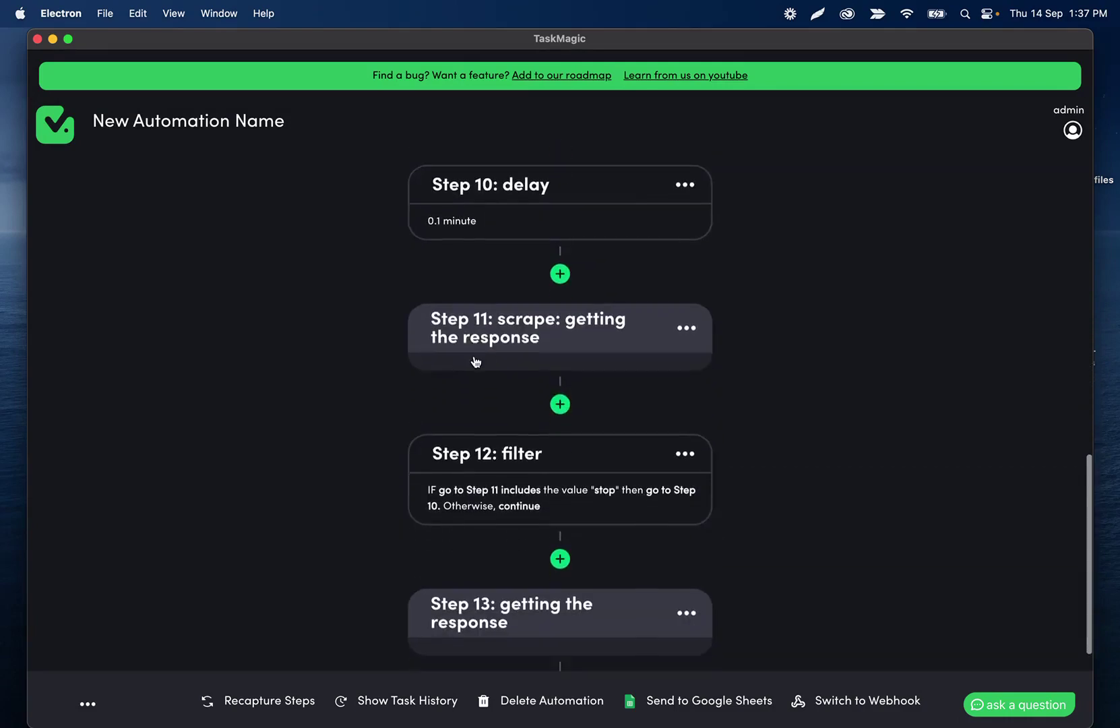
{"action": "scroll", "coordinate": [476, 361], "scroll_direction": "down", "scroll_amount": 4}
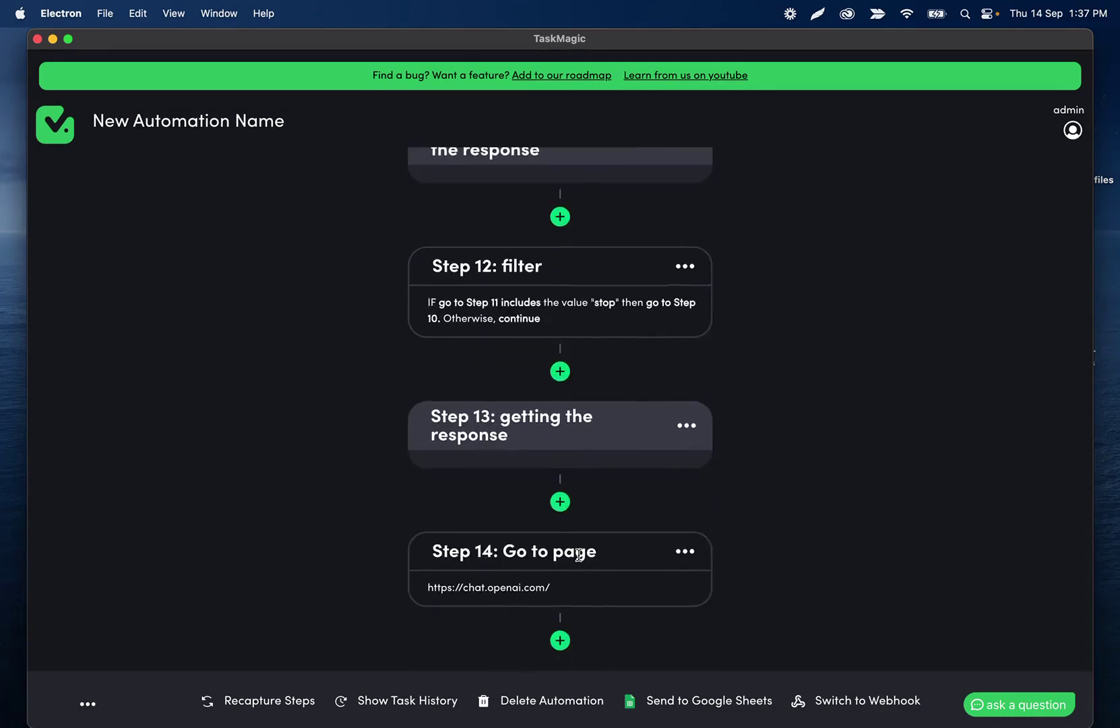
Launch a test run with Play steps, opening an automated Chromium browser at step 1.
{"action": "scroll", "coordinate": [502, 594], "scroll_direction": "up", "scroll_amount": 11}
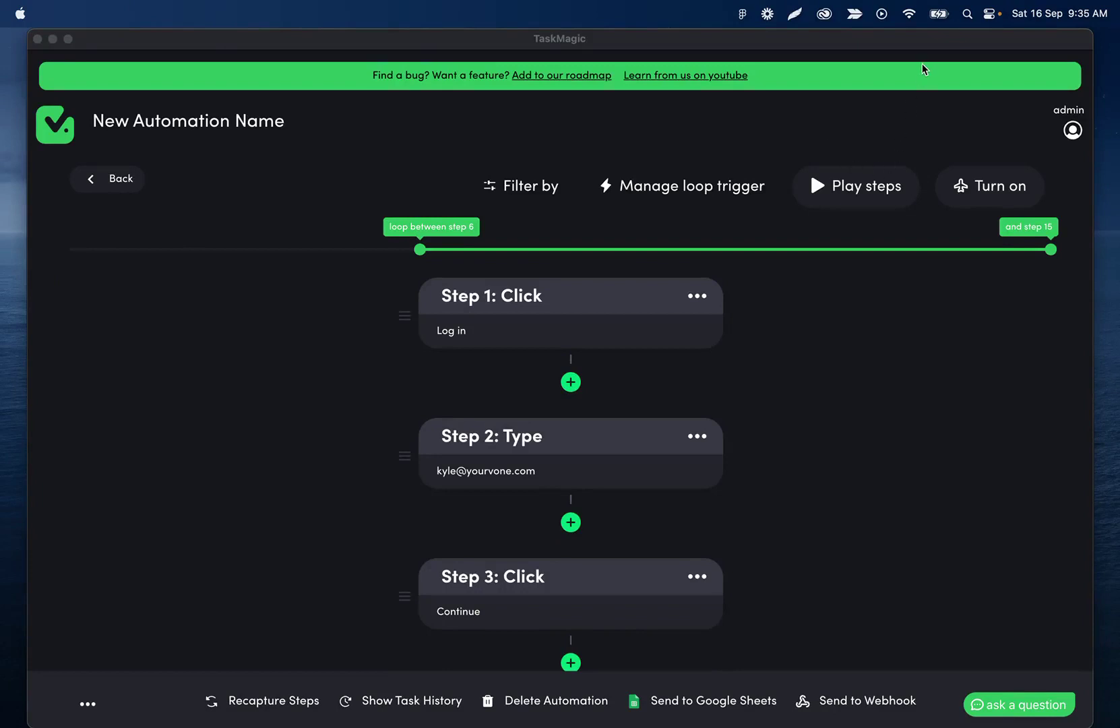
{"action": "left_click", "coordinate": [852, 182]}
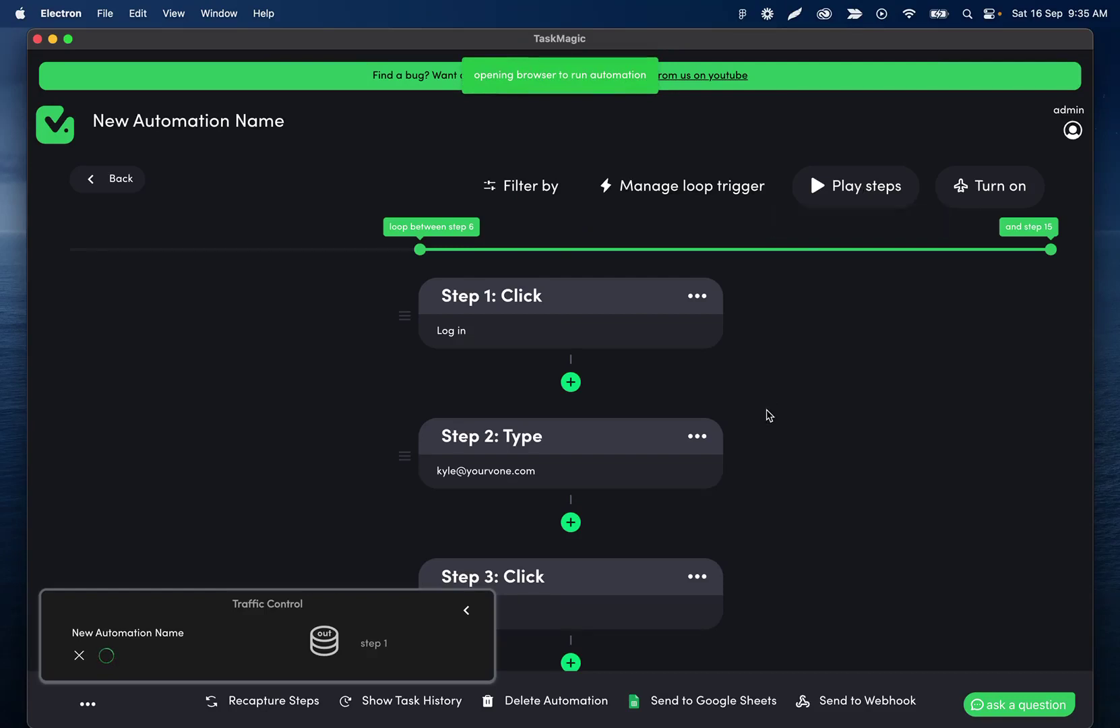
{"action": "scroll", "coordinate": [768, 415], "scroll_direction": "down", "scroll_amount": 3}
{"action": "scroll", "coordinate": [632, 512], "scroll_direction": "down", "scroll_amount": 6}
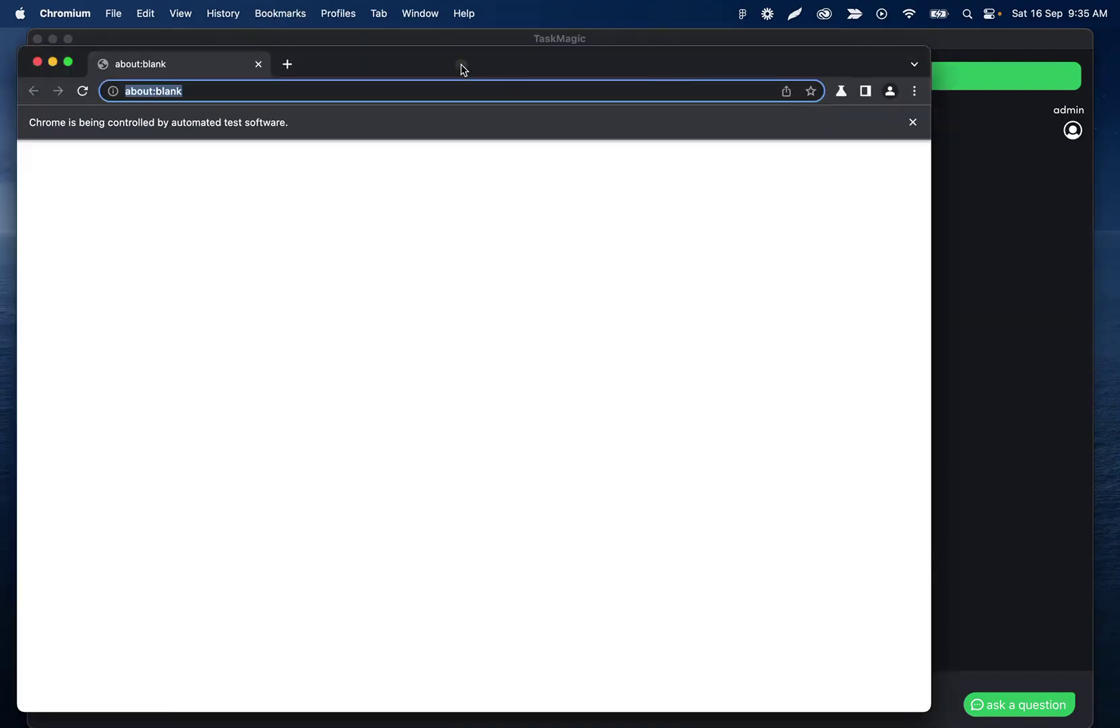
Bring the Chromium window into view and log in to ChatGPT with the account email and password.
{"action": "left_click_drag", "start_coordinate": [461, 64], "coordinate": [563, 36]}
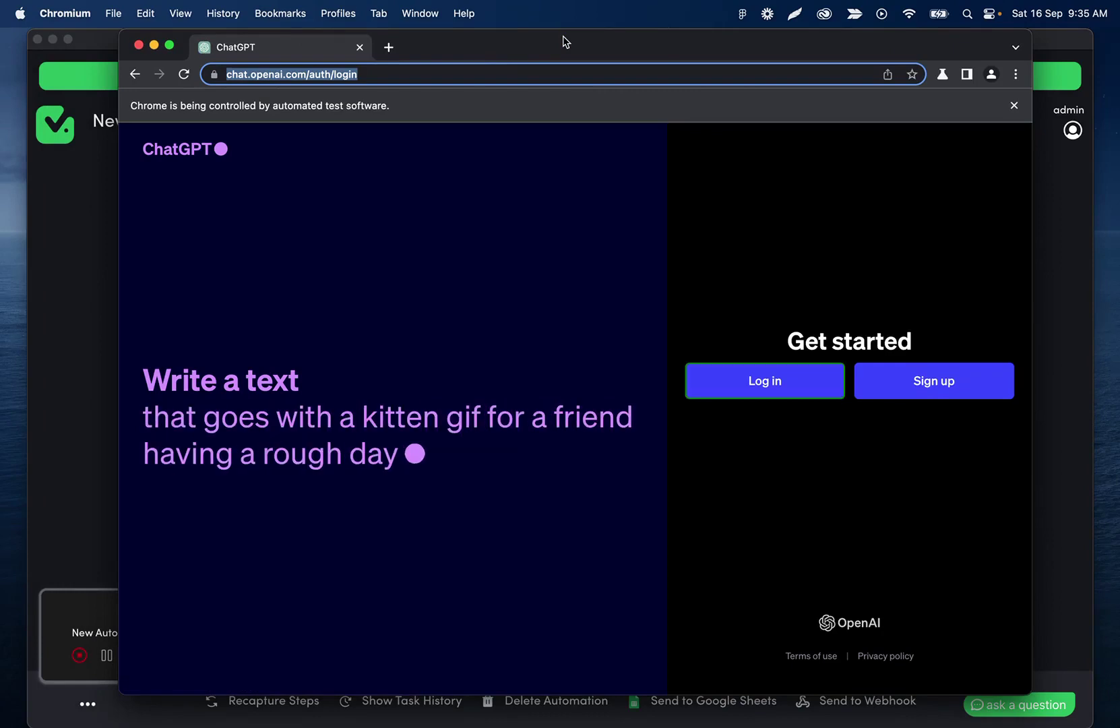
{"action": "key", "text": "Return"}
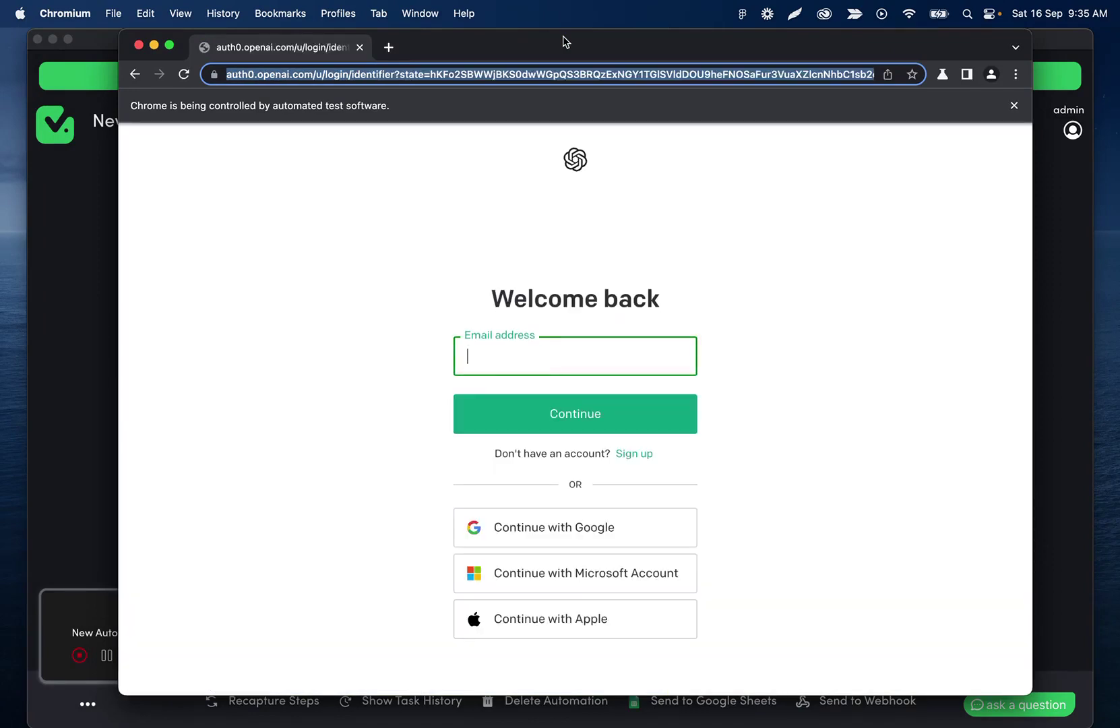
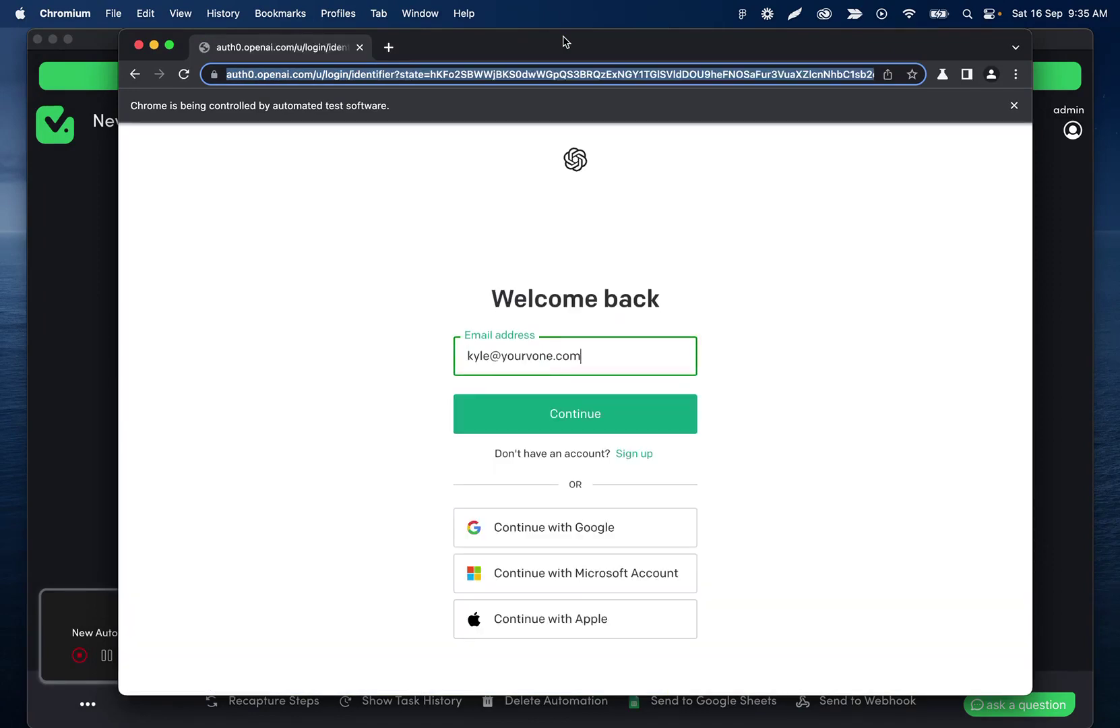
{"action": "key", "text": "Return"}
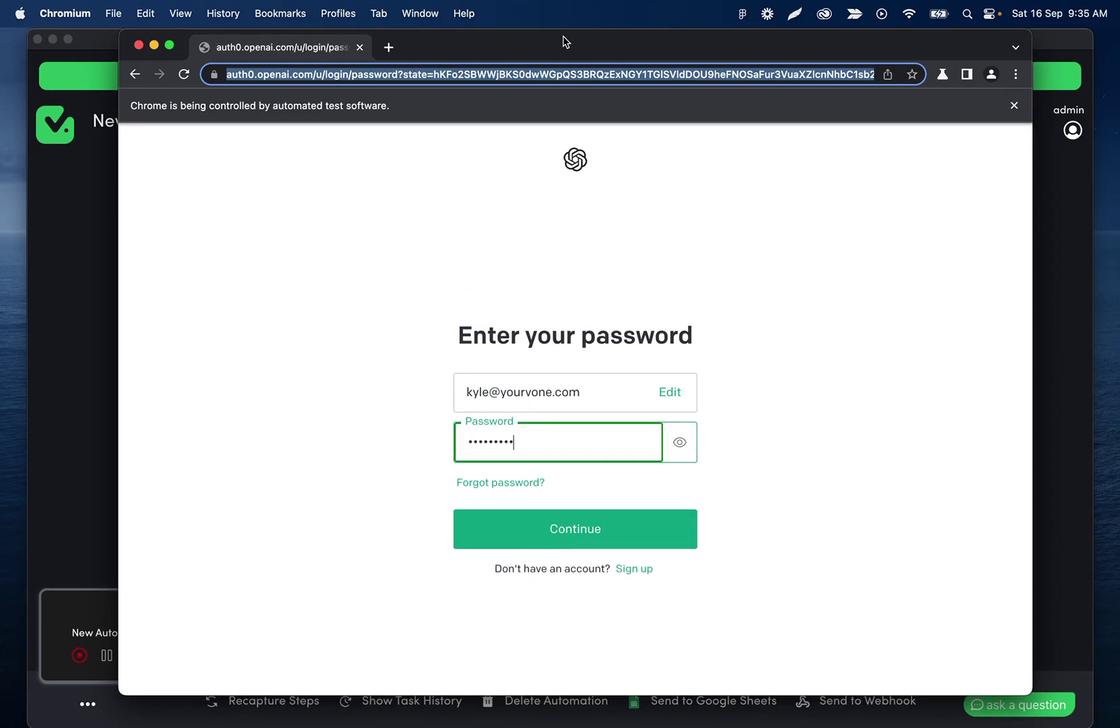
{"action": "key", "text": "Return"}
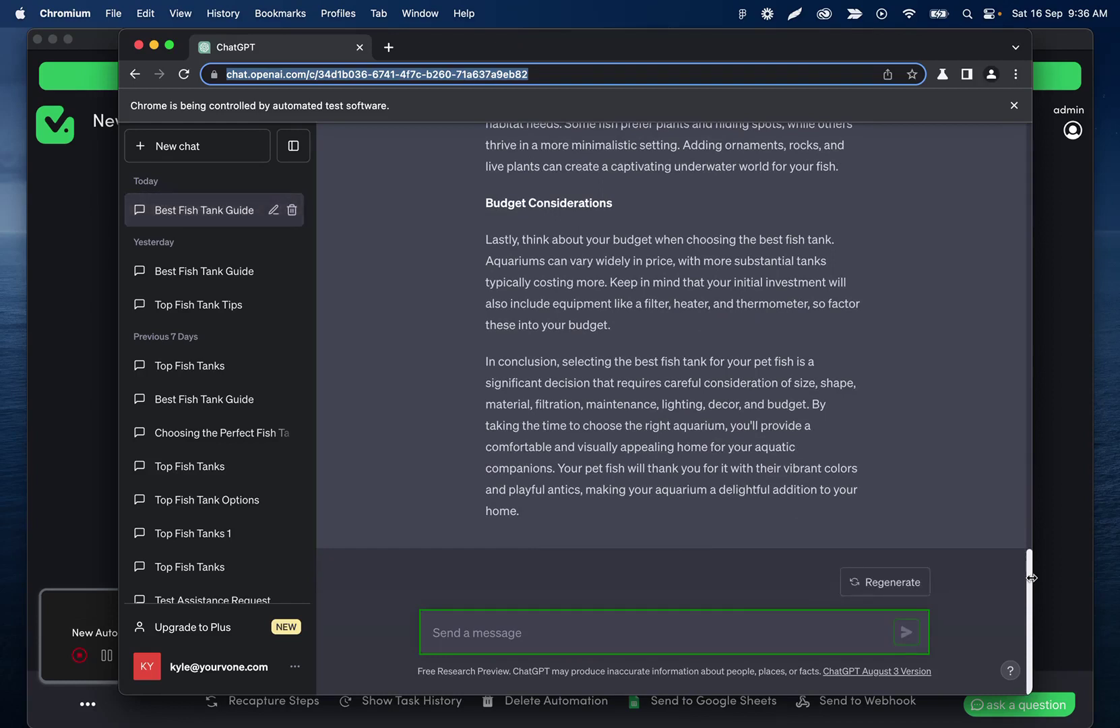
{"action": "left_click", "coordinate": [110, 518]}
{"action": "scroll", "coordinate": [468, 485], "scroll_direction": "down", "scroll_amount": 10}
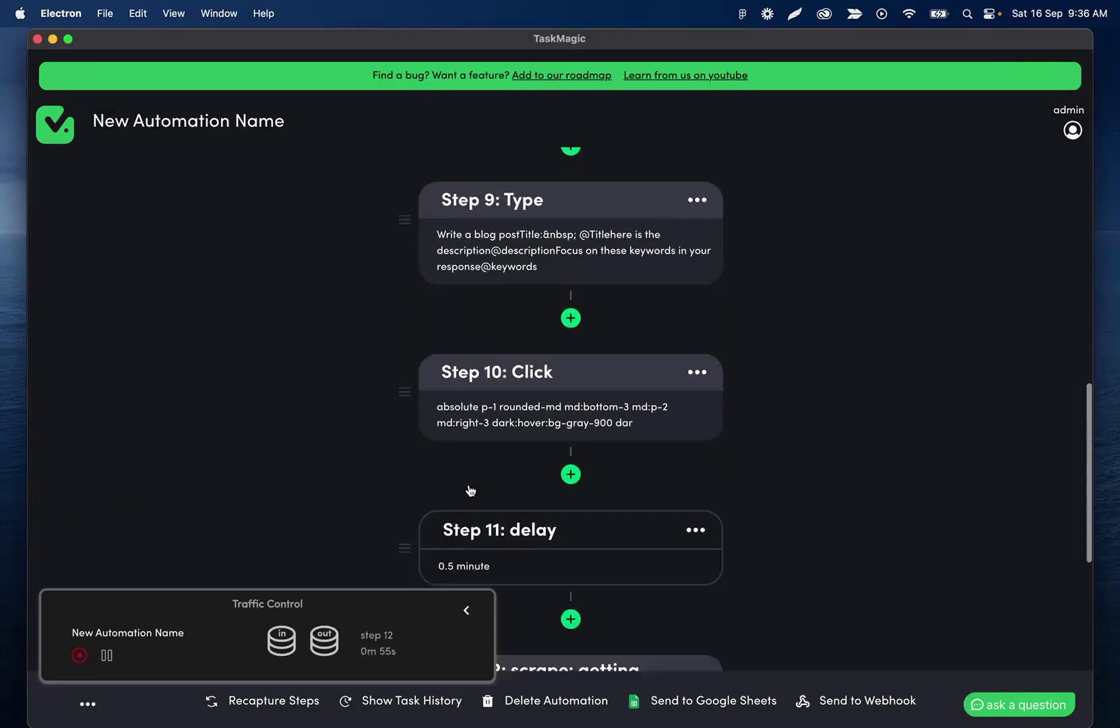
{"action": "scroll", "coordinate": [469, 490], "scroll_direction": "down", "scroll_amount": 6}
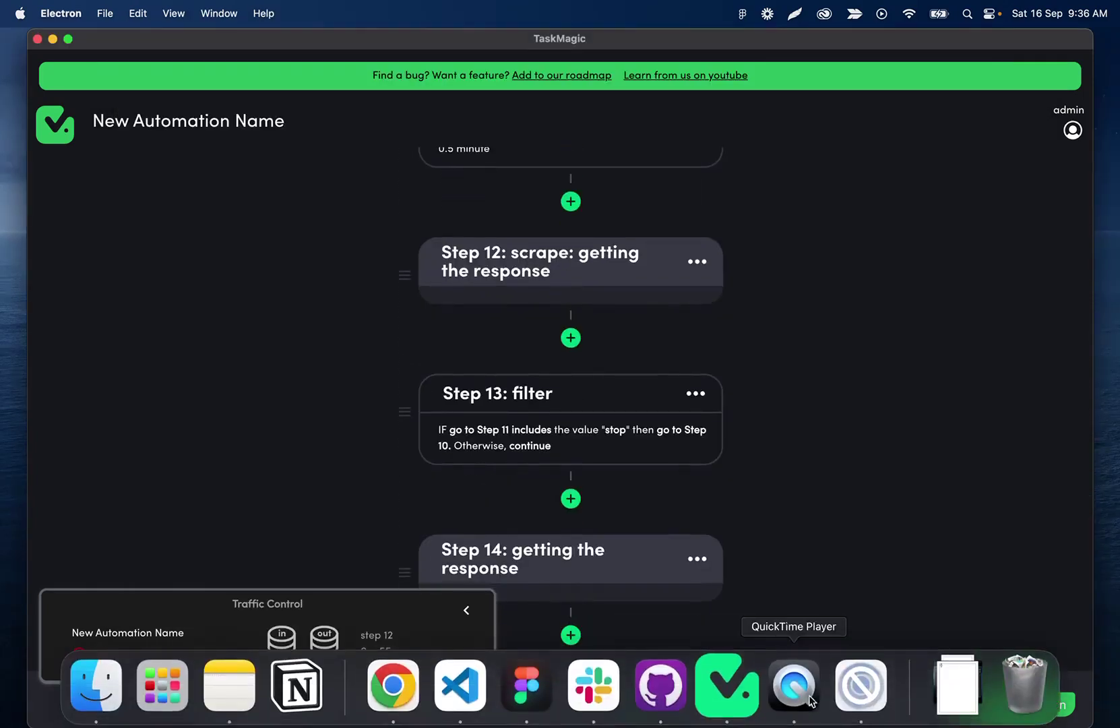
{"action": "left_click", "coordinate": [836, 703]}
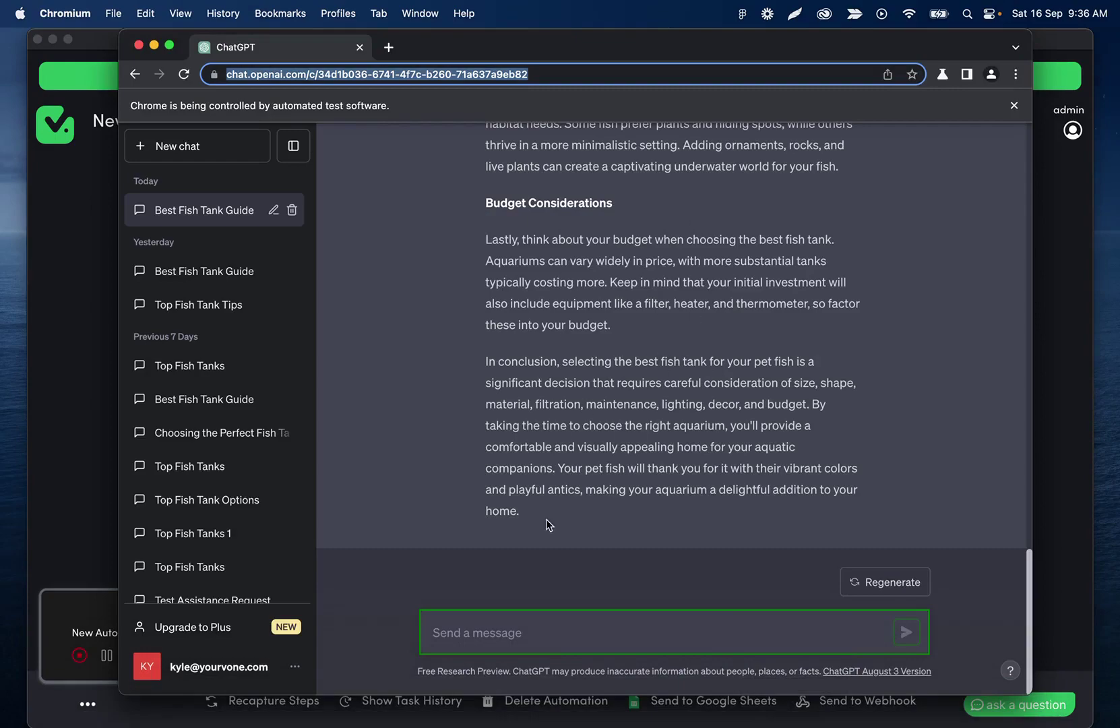
{"action": "scroll", "coordinate": [591, 385], "scroll_direction": "up", "scroll_amount": 15}
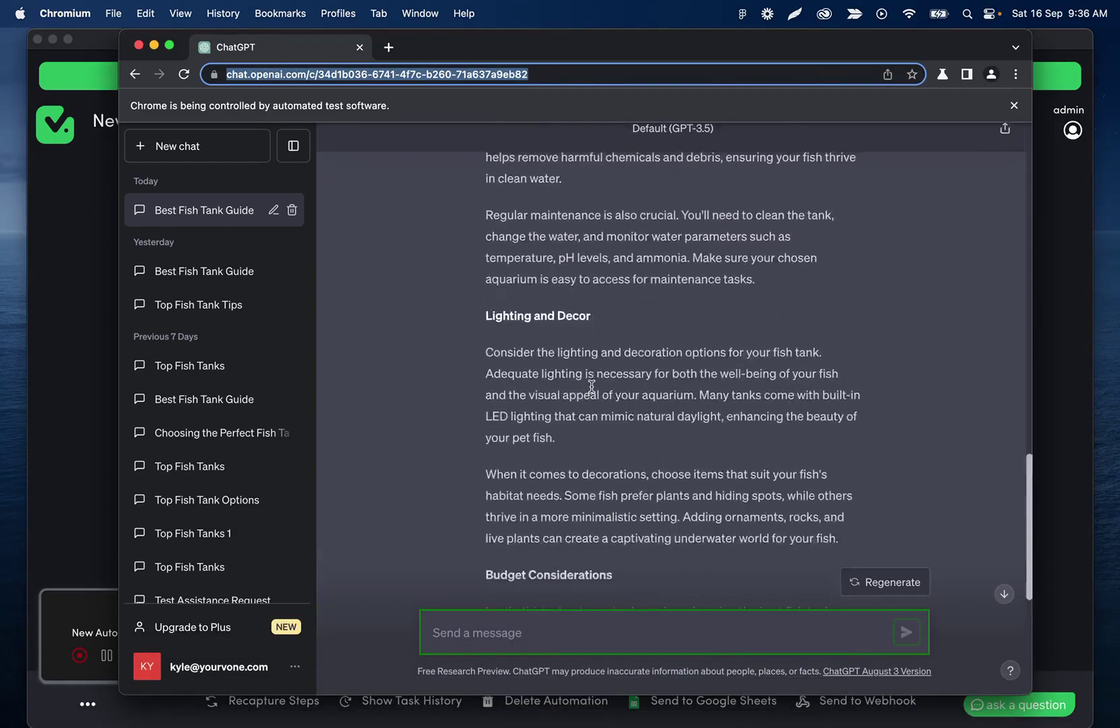
{"action": "scroll", "coordinate": [591, 385], "scroll_direction": "up", "scroll_amount": 10}
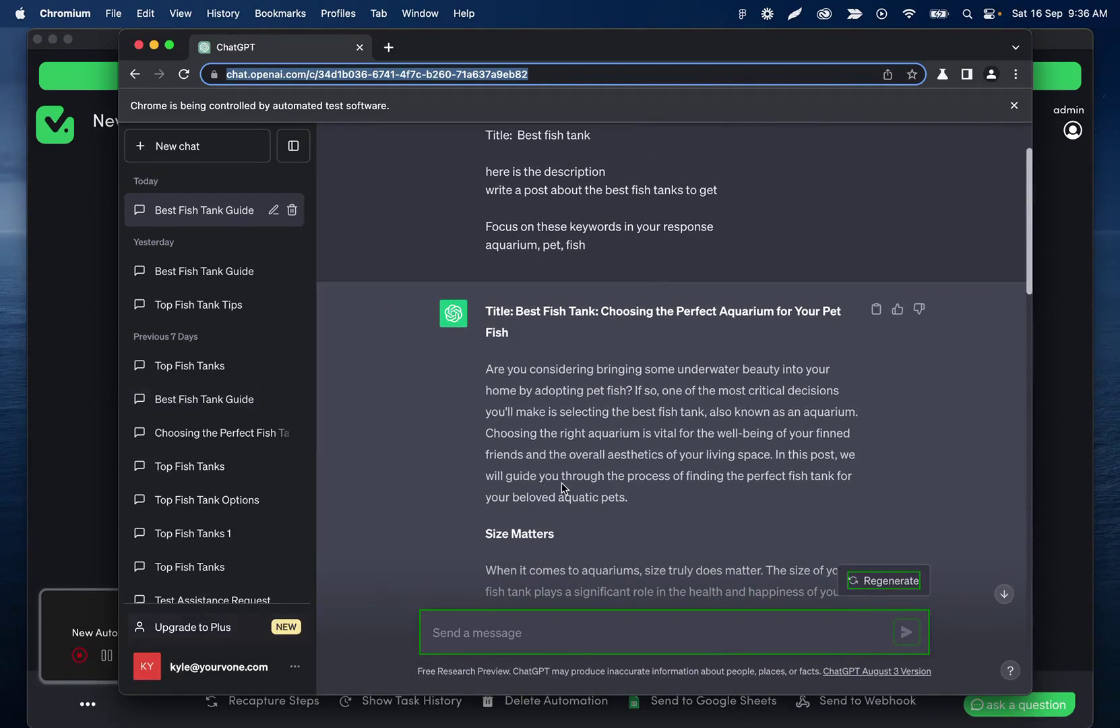
Scroll through the generated fish-tank blog post, then switch back to the TaskMagic window.
{"action": "scroll", "coordinate": [569, 458], "scroll_direction": "down", "scroll_amount": 9}
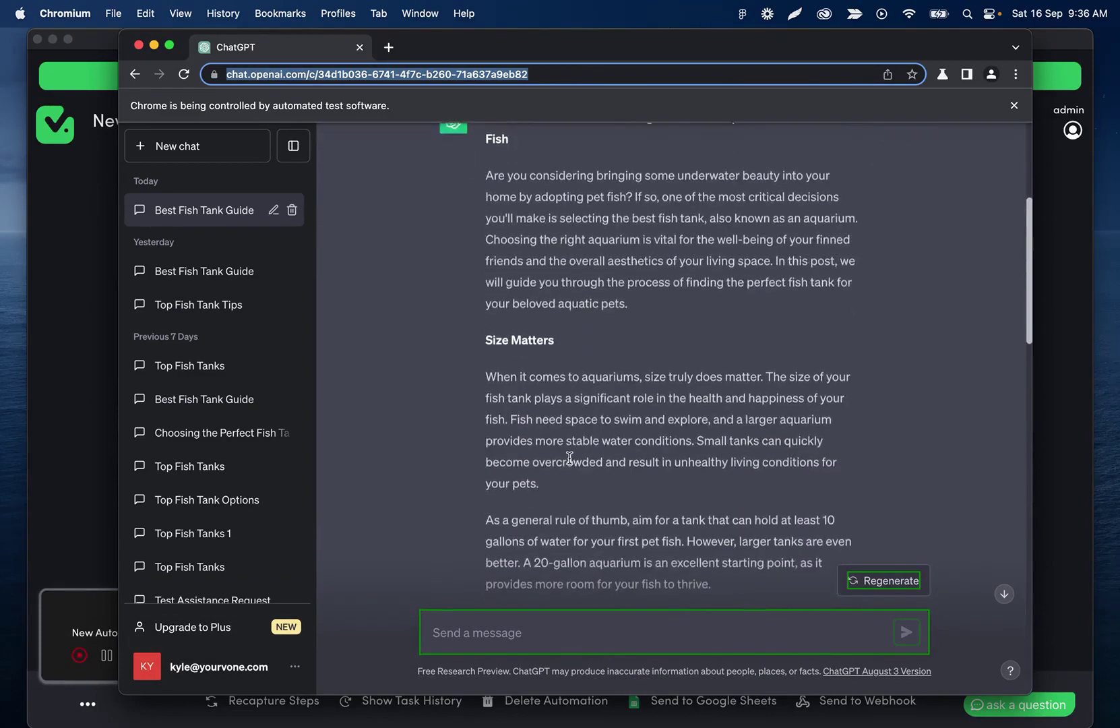
{"action": "scroll", "coordinate": [570, 458], "scroll_direction": "down", "scroll_amount": 5}
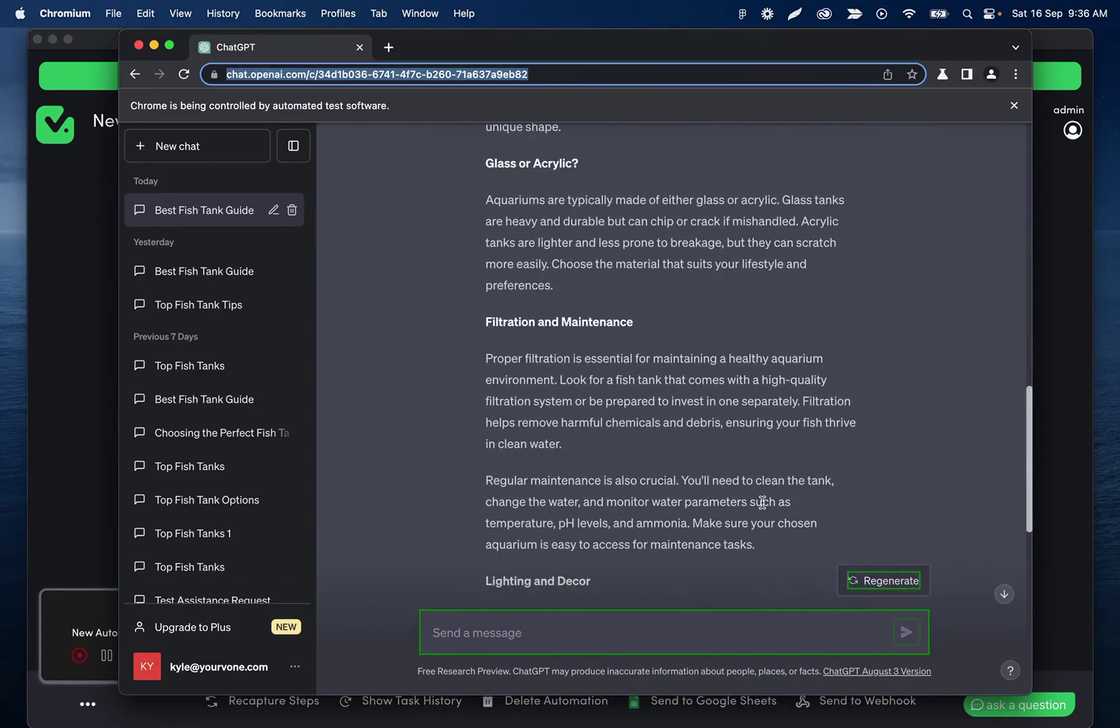
{"action": "scroll", "coordinate": [762, 501], "scroll_direction": "down", "scroll_amount": 9}
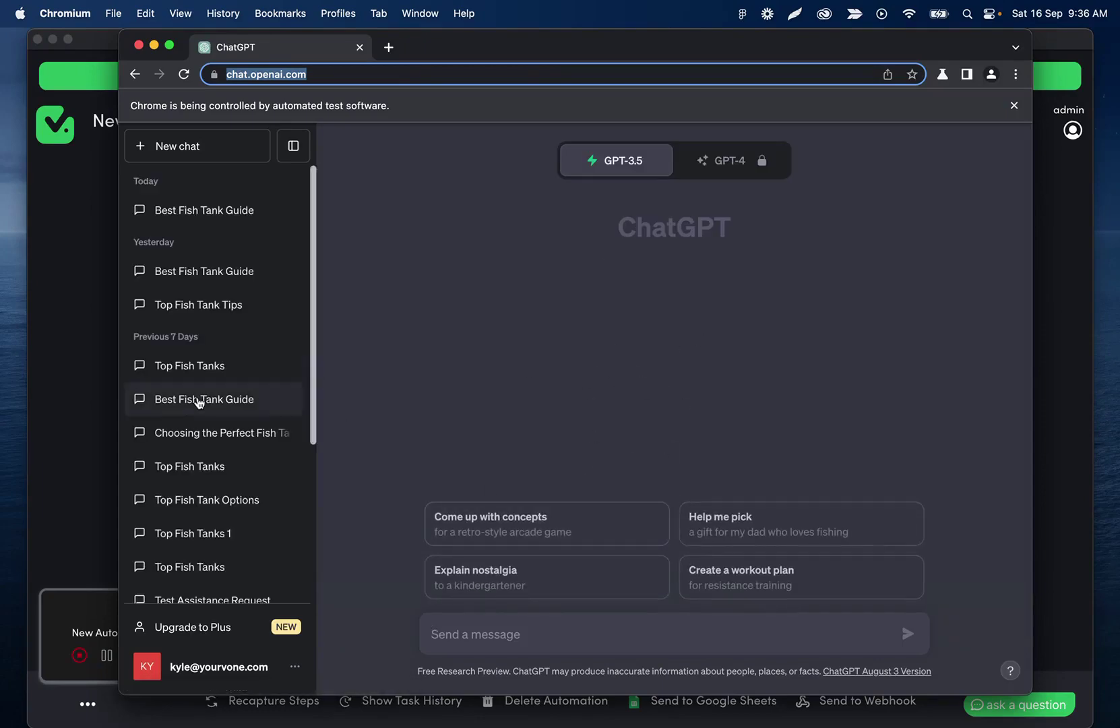
{"action": "left_click", "coordinate": [63, 420]}
{"action": "left_click", "coordinate": [328, 639]}
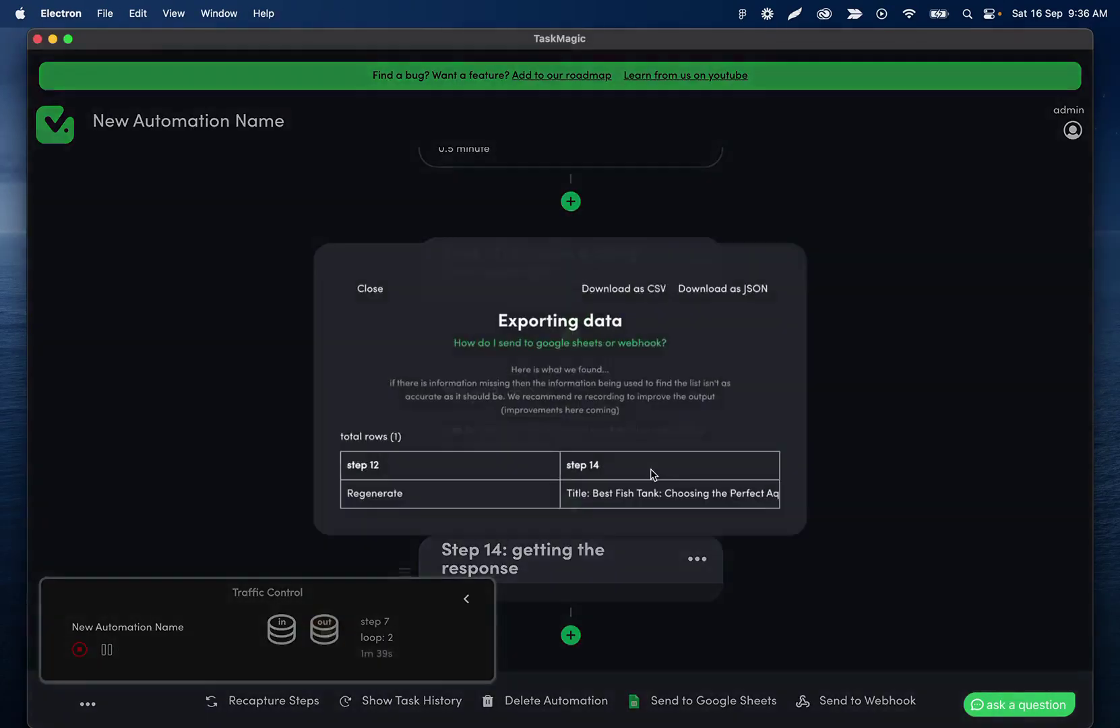
{"action": "left_click_drag", "start_coordinate": [346, 496], "coordinate": [403, 496]}
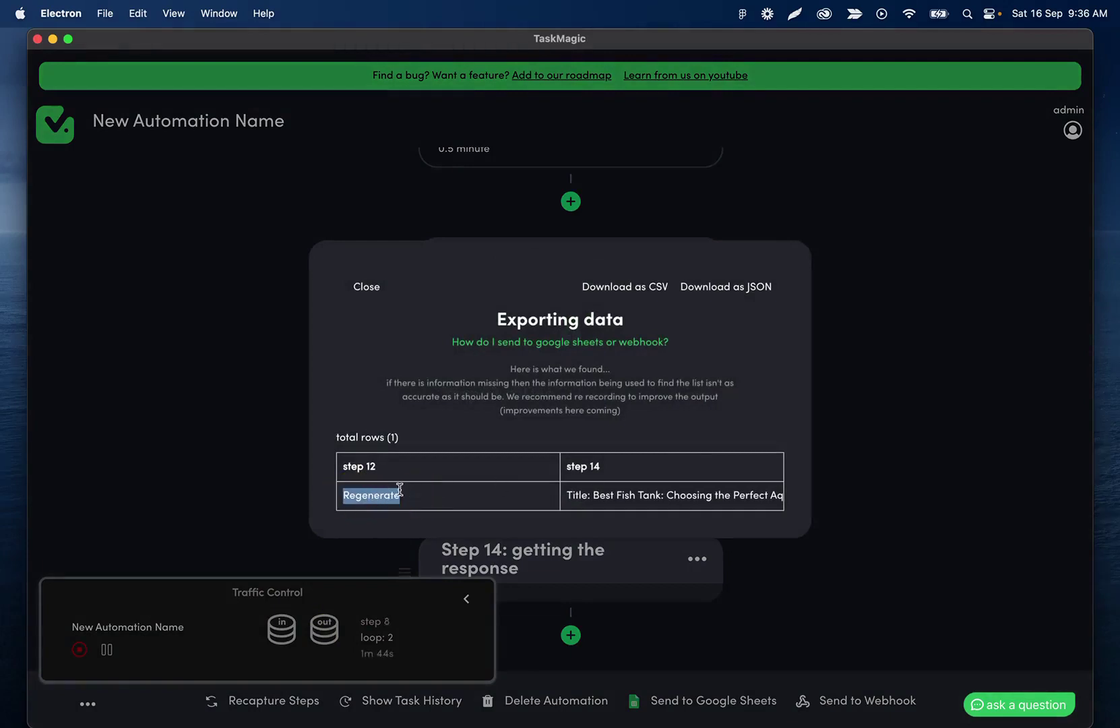
{"action": "scroll", "coordinate": [593, 496], "scroll_direction": "right", "scroll_amount": 5}
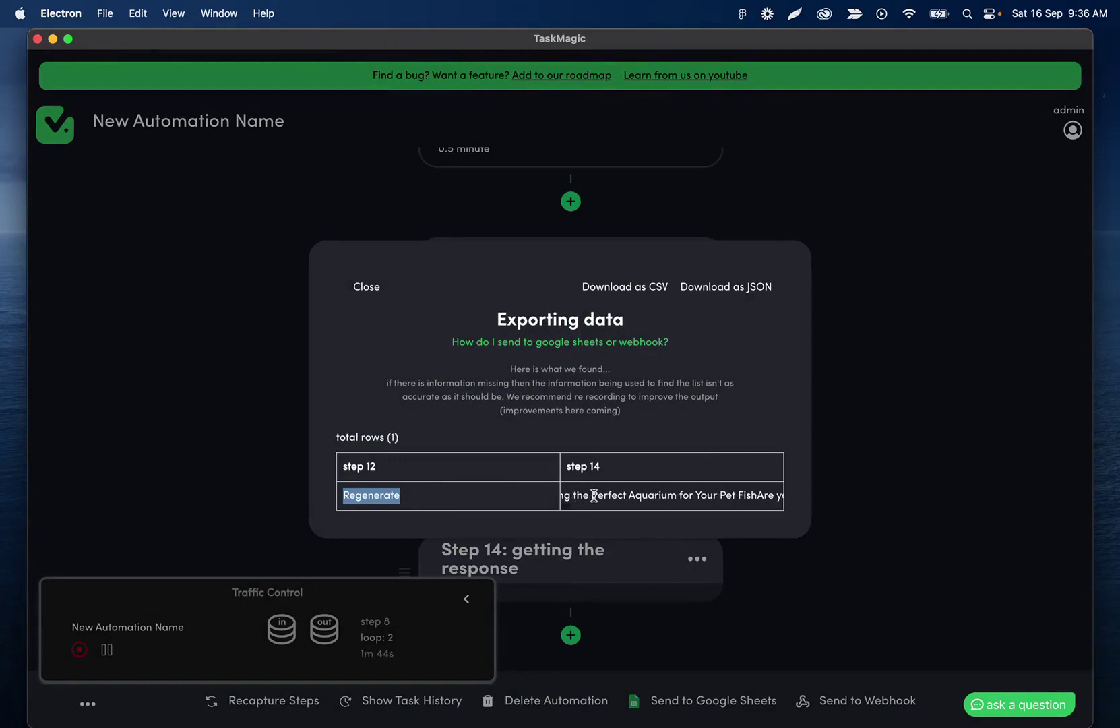
{"action": "scroll", "coordinate": [593, 496], "scroll_direction": "right", "scroll_amount": 10}
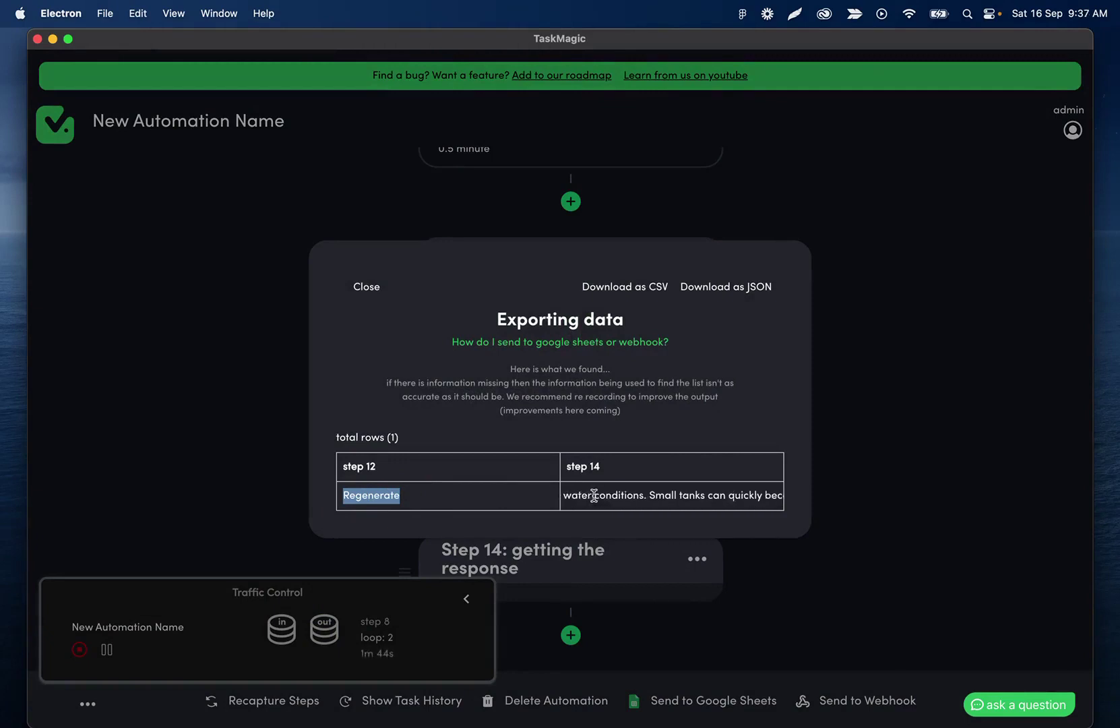
{"action": "scroll", "coordinate": [593, 496], "scroll_direction": "right", "scroll_amount": 20}
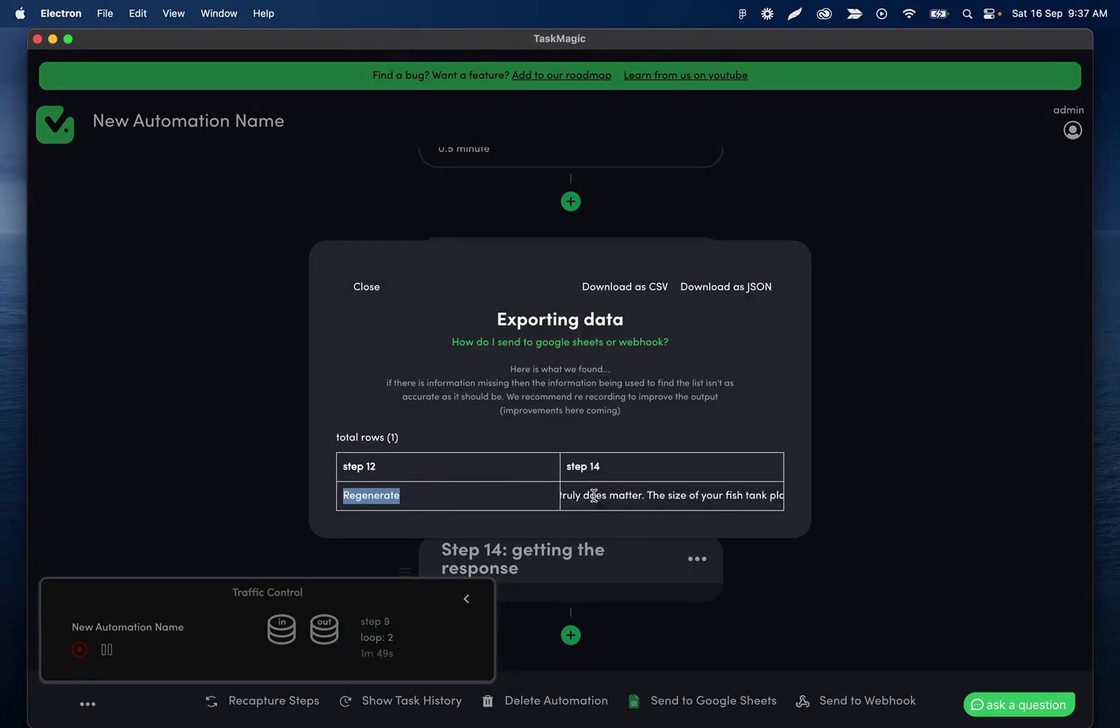
{"action": "scroll", "coordinate": [593, 495], "scroll_direction": "left", "scroll_amount": 20}
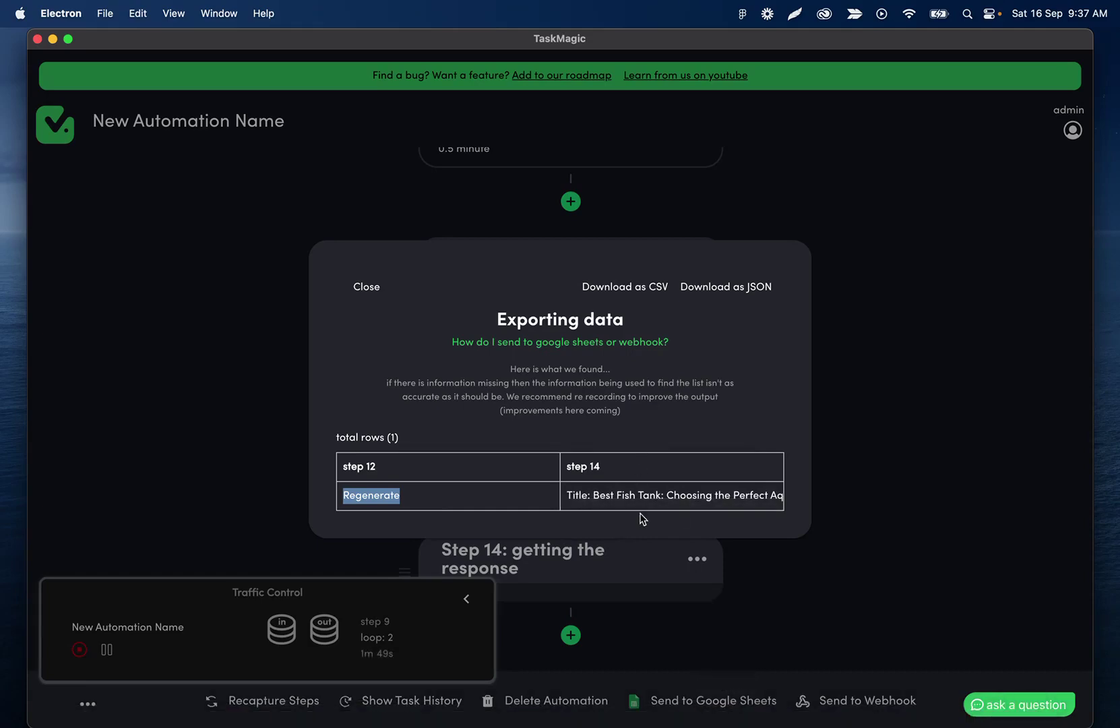
{"action": "left_click", "coordinate": [744, 571]}
{"action": "mouse_move", "coordinate": [794, 704]}
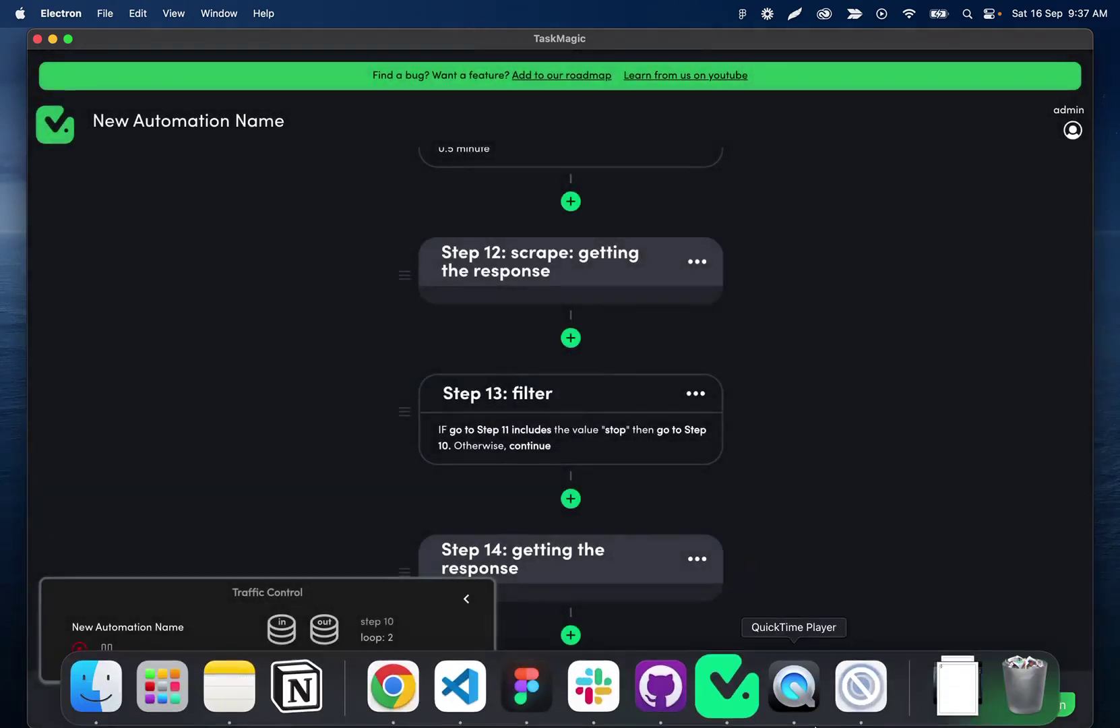
{"action": "left_click", "coordinate": [883, 701]}
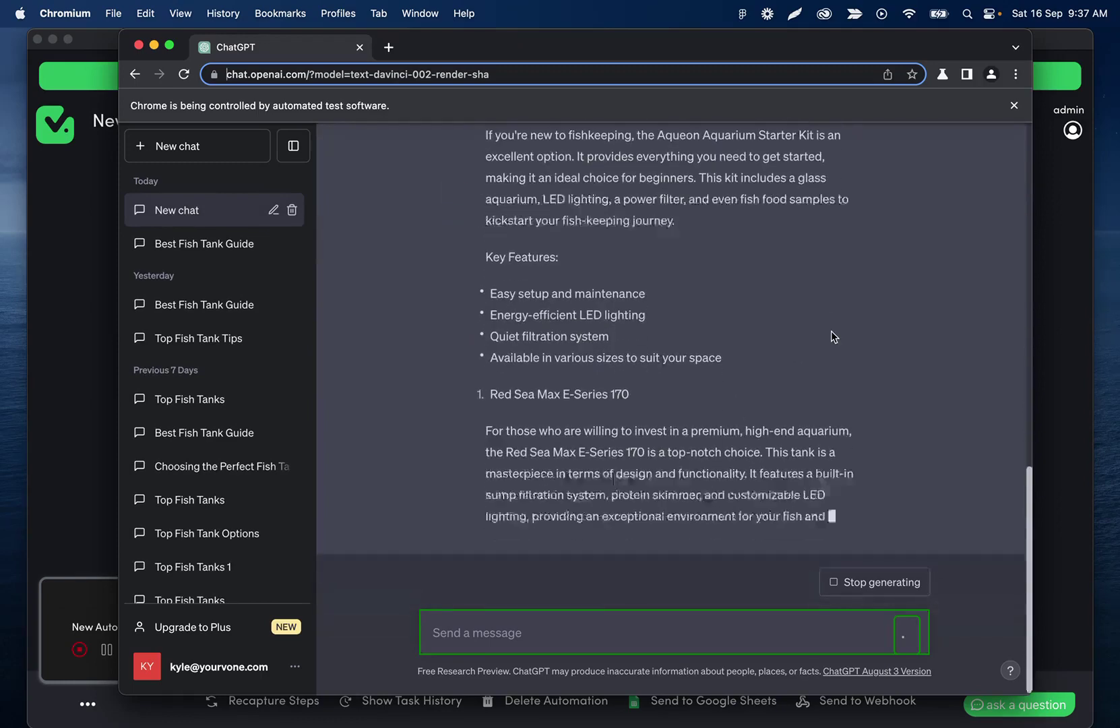
{"action": "left_click", "coordinate": [93, 395]}
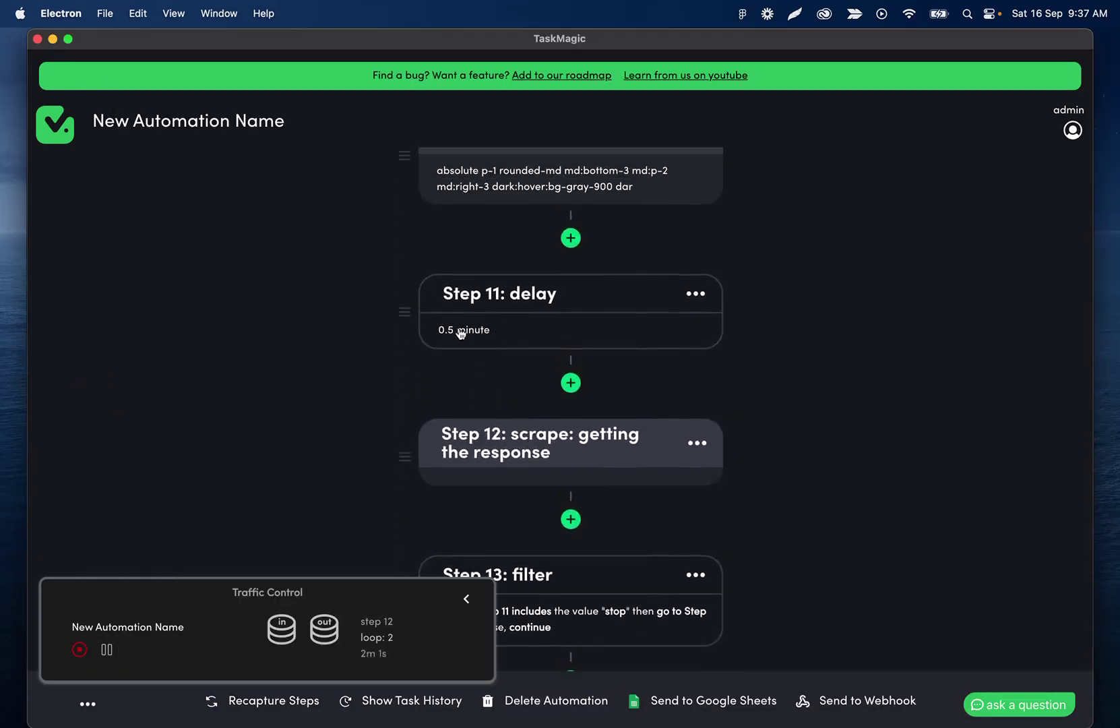
Scroll the Traffic Control panel to follow loop 2 reaching step 12's response scrape.
{"action": "scroll", "coordinate": [581, 509], "scroll_direction": "down", "scroll_amount": 1}
{"action": "scroll", "coordinate": [593, 472], "scroll_direction": "down", "scroll_amount": 2}
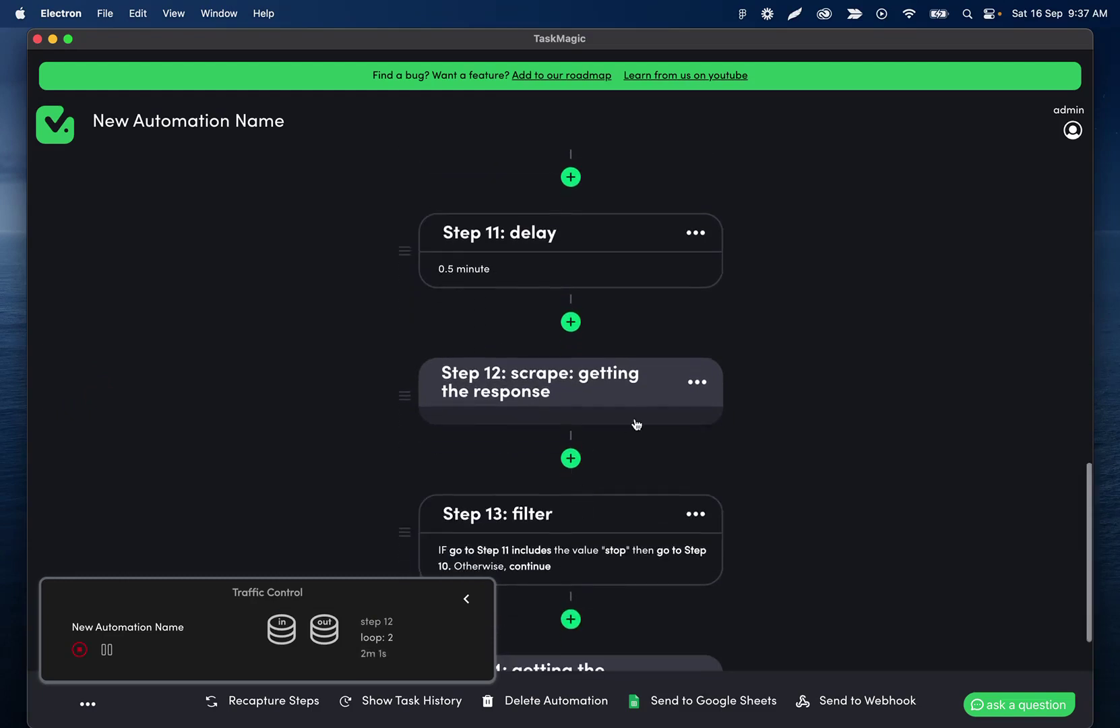
{"action": "scroll", "coordinate": [596, 442], "scroll_direction": "down", "scroll_amount": 4}
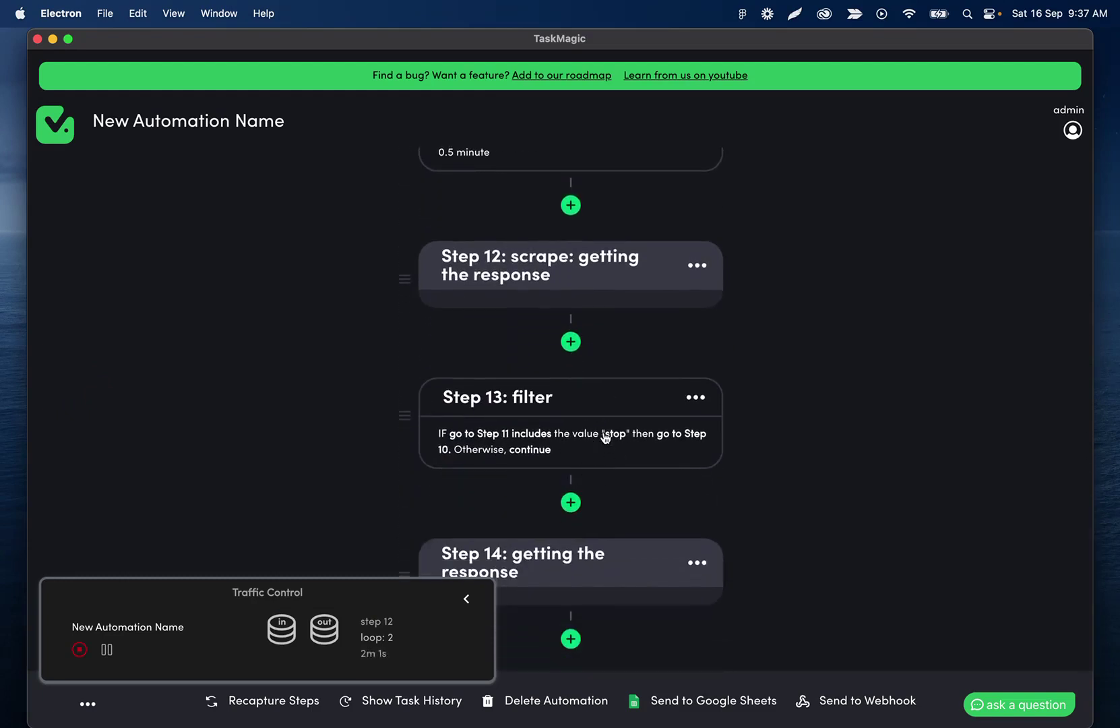
{"action": "scroll", "coordinate": [625, 413], "scroll_direction": "up", "scroll_amount": 5}
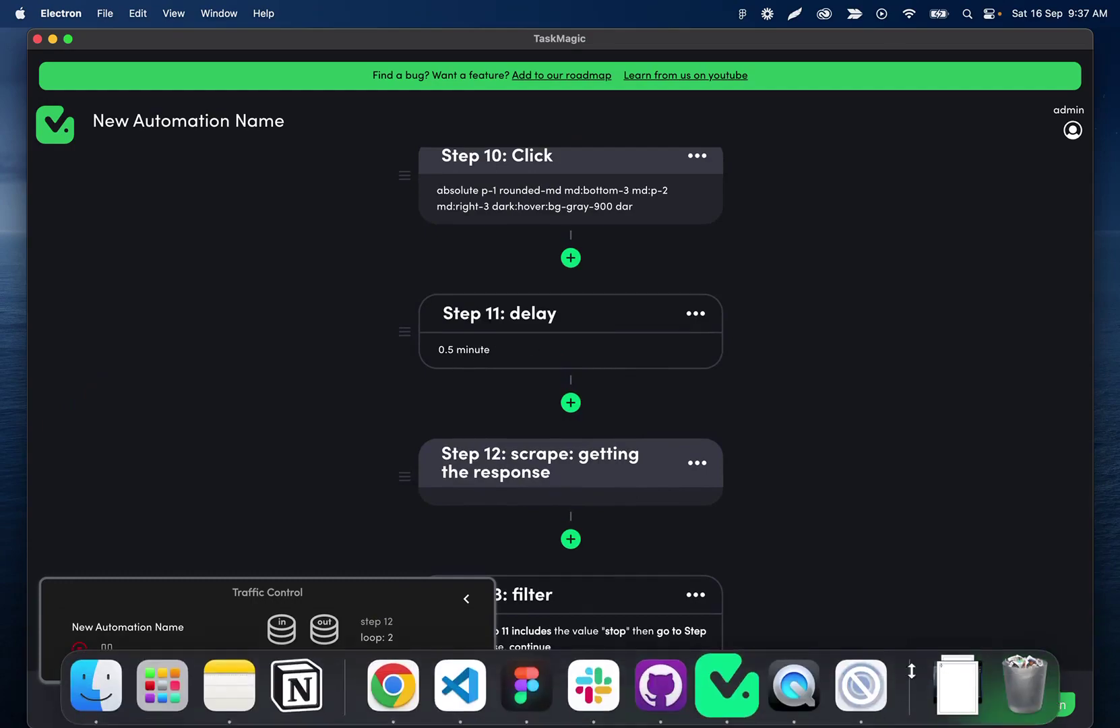
Bring ChatGPT forward and read through the generated fish tank blog post.
{"action": "left_click", "coordinate": [866, 679]}
{"action": "scroll", "coordinate": [634, 283], "scroll_direction": "up", "scroll_amount": 10}
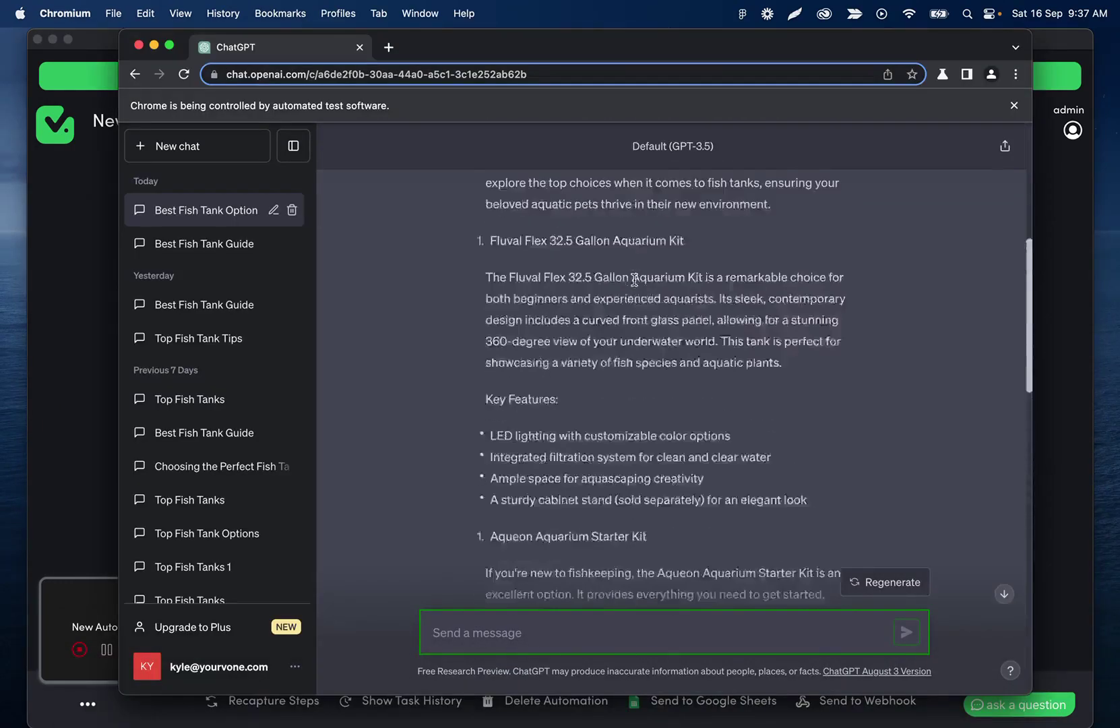
{"action": "scroll", "coordinate": [634, 283], "scroll_direction": "up", "scroll_amount": 3}
{"action": "scroll", "coordinate": [674, 269], "scroll_direction": "down", "scroll_amount": 20}
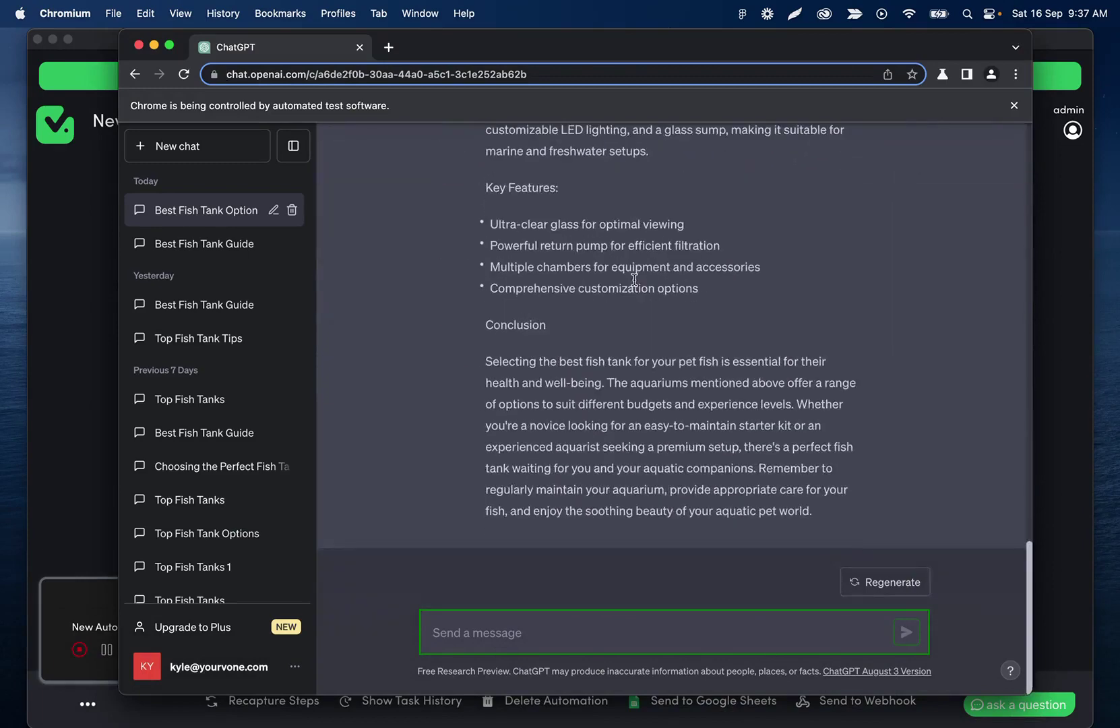
{"action": "scroll", "coordinate": [632, 360], "scroll_direction": "up", "scroll_amount": 1}
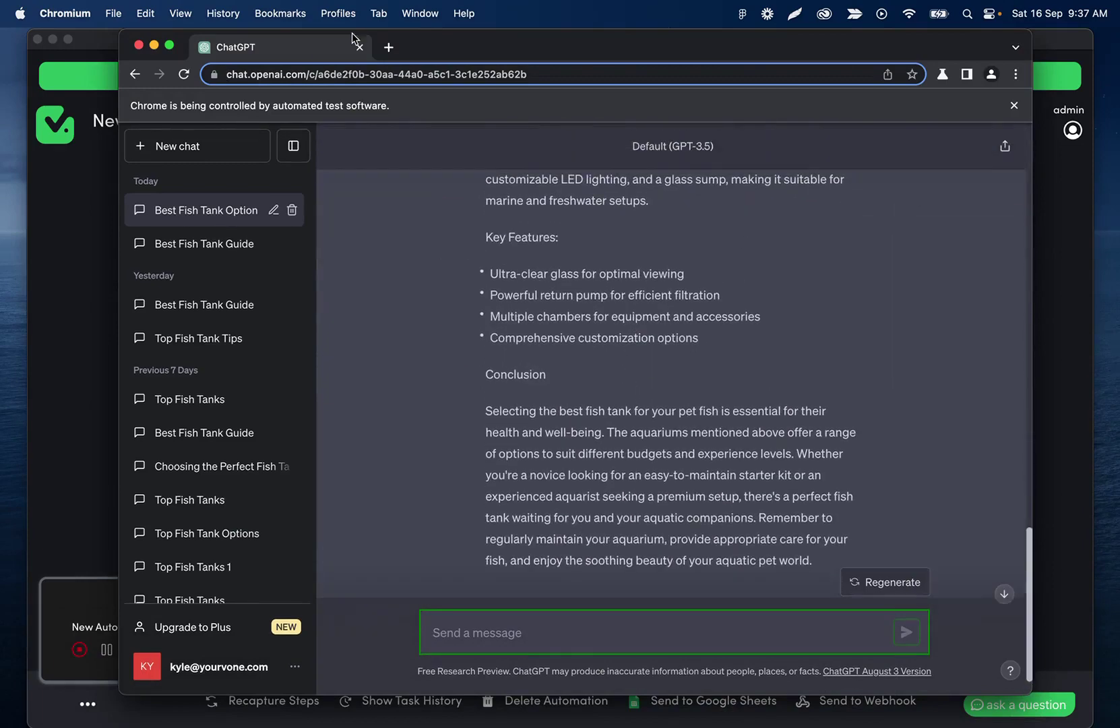
{"action": "scroll", "coordinate": [496, 318], "scroll_direction": "up", "scroll_amount": 15}
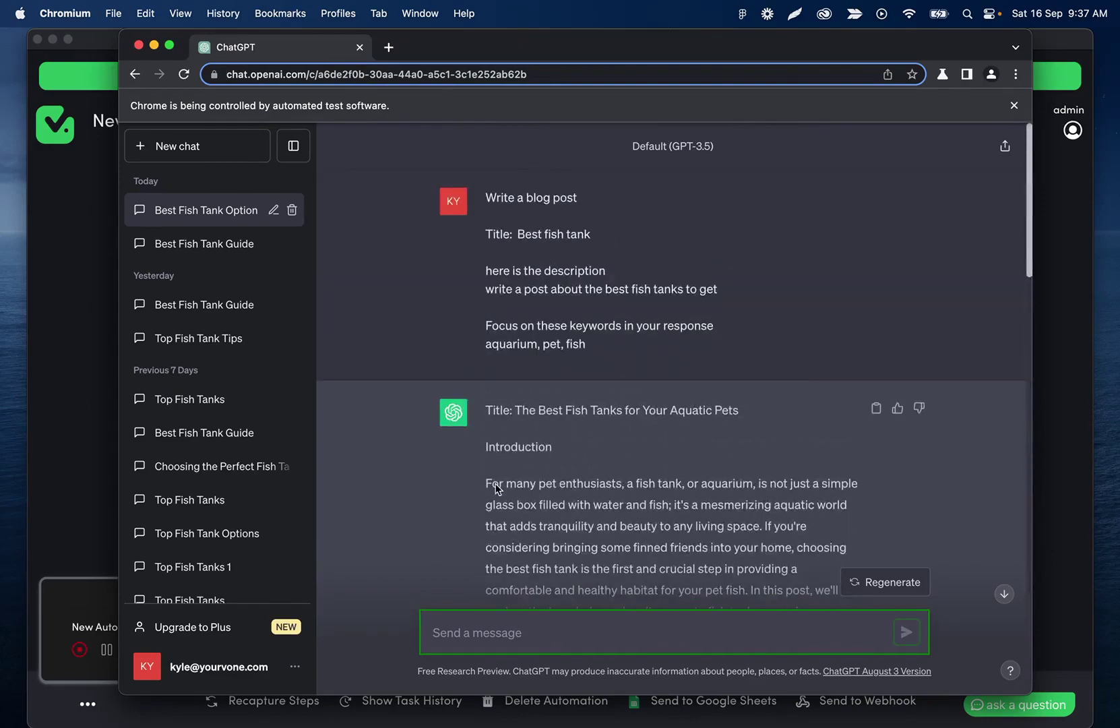
{"action": "scroll", "coordinate": [519, 410], "scroll_direction": "down", "scroll_amount": 15}
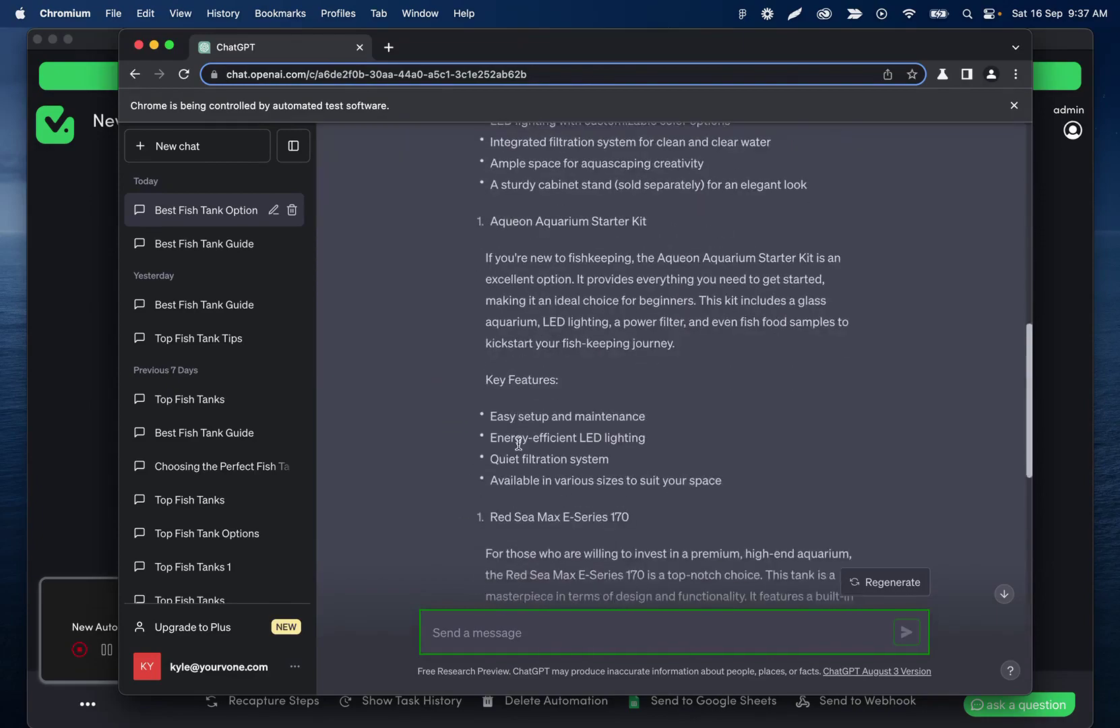
{"action": "scroll", "coordinate": [558, 474], "scroll_direction": "down", "scroll_amount": 10}
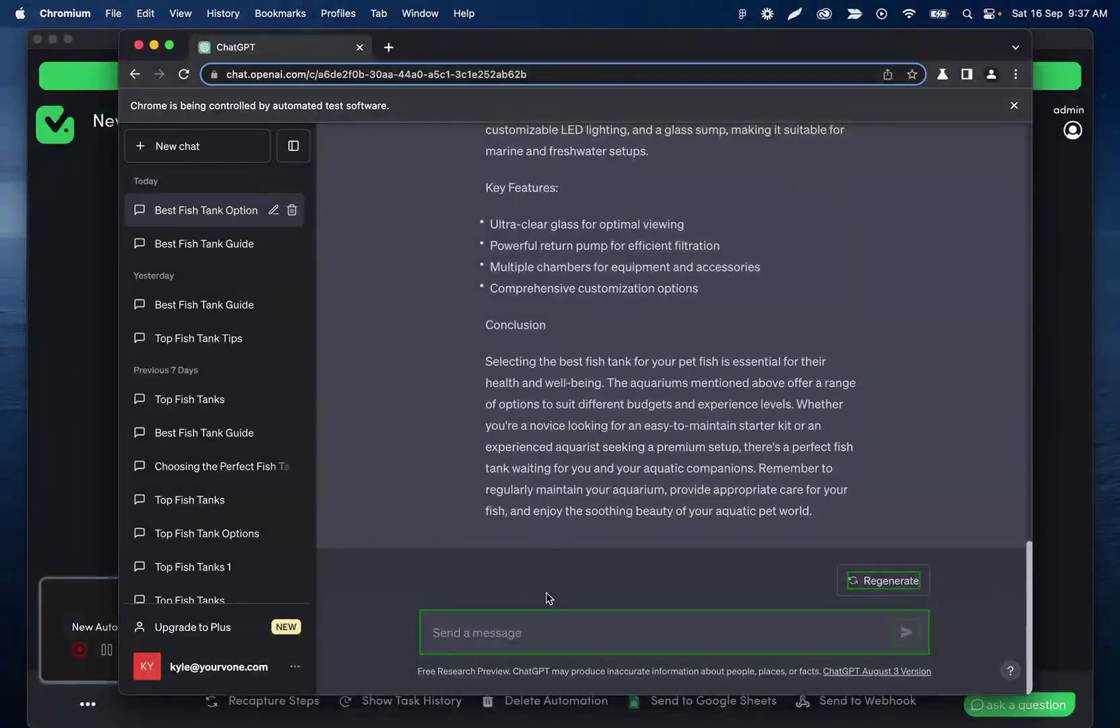
{"action": "scroll", "coordinate": [622, 317], "scroll_direction": "up", "scroll_amount": 20}
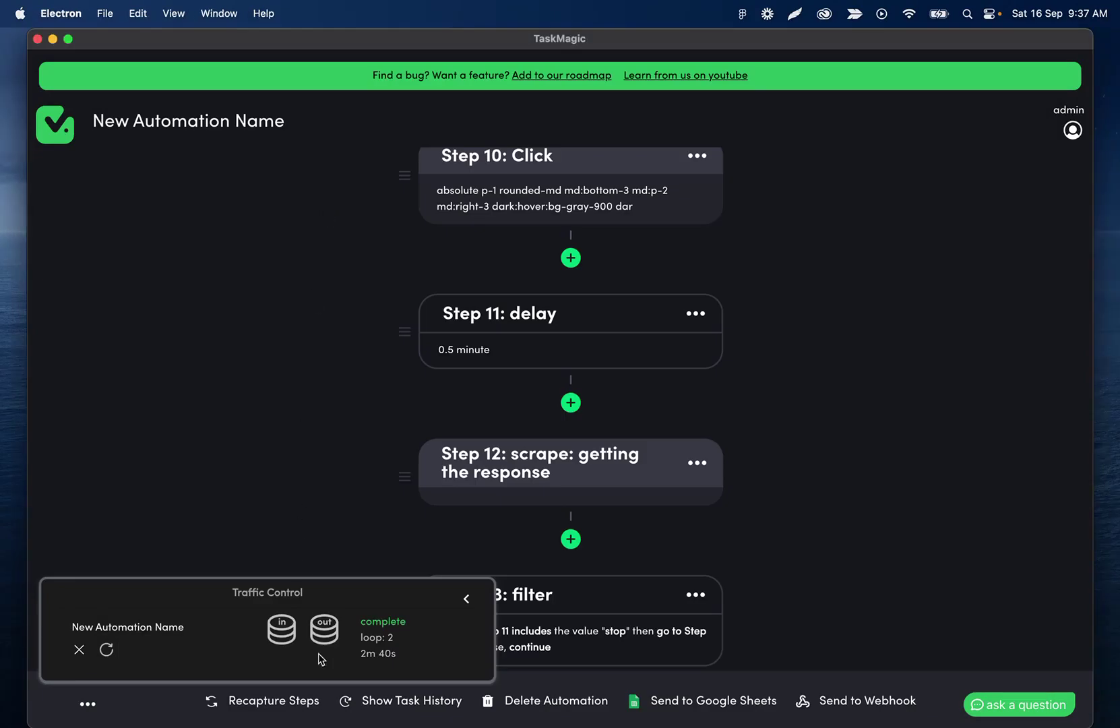
Review the exported step 12 and step 14 rows, then switch to the chatgpt spreadsheet.
{"action": "left_click", "coordinate": [327, 631]}
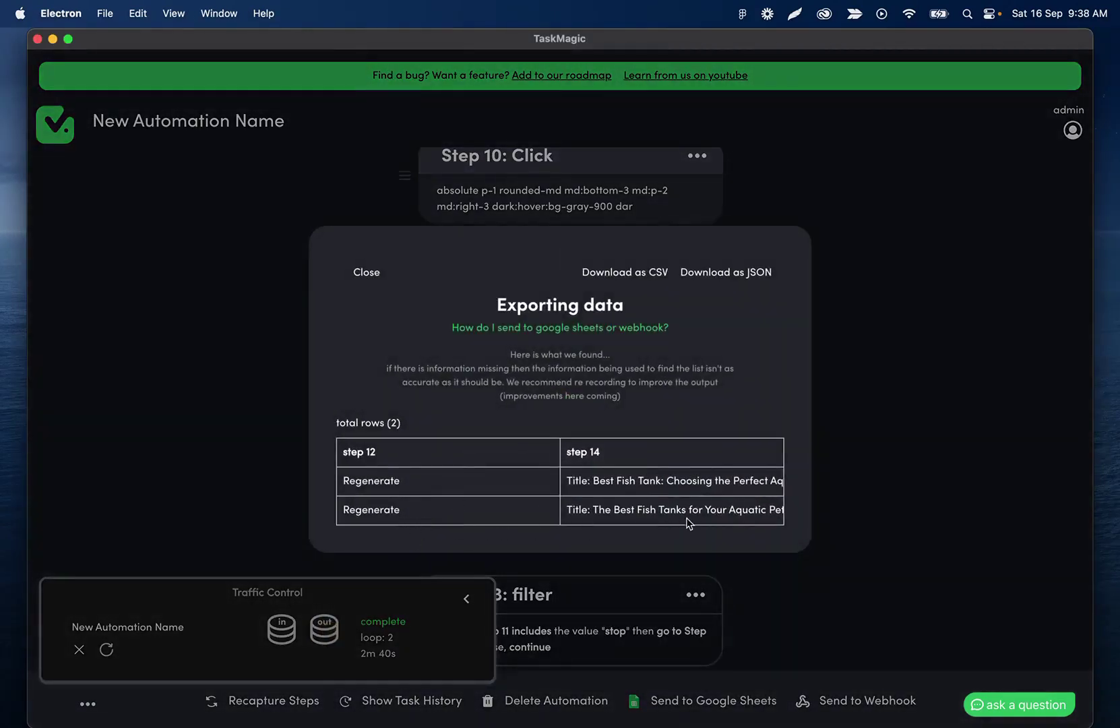
{"action": "scroll", "coordinate": [674, 509], "scroll_direction": "right", "scroll_amount": 10}
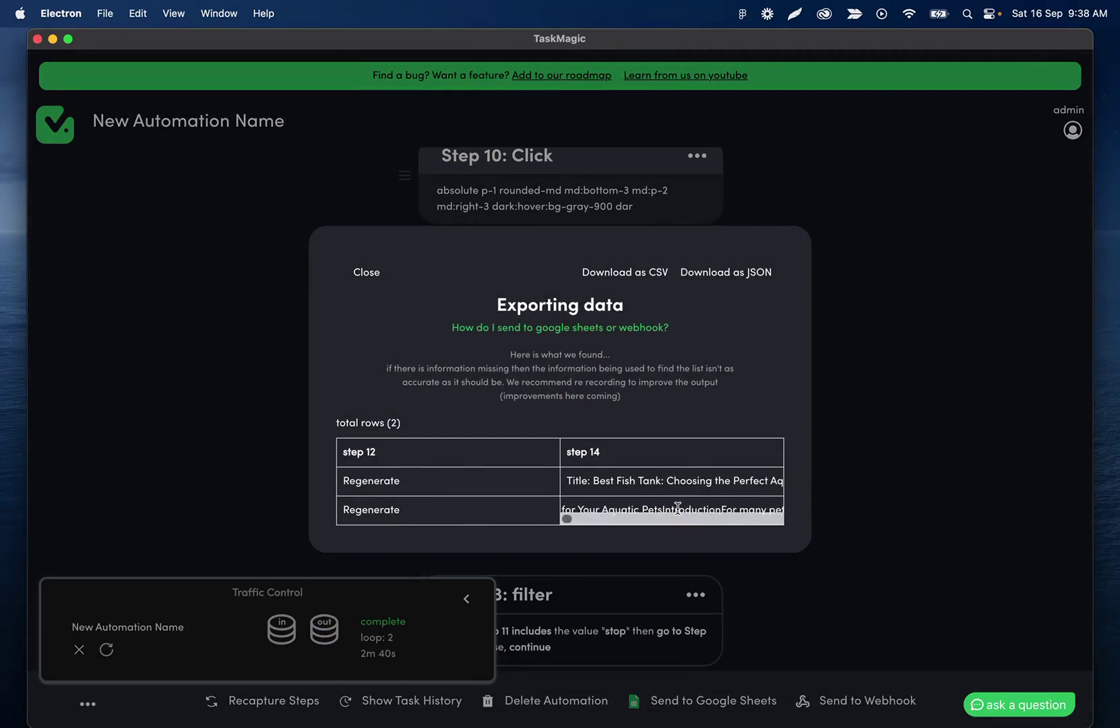
{"action": "scroll", "coordinate": [677, 509], "scroll_direction": "left", "scroll_amount": 10}
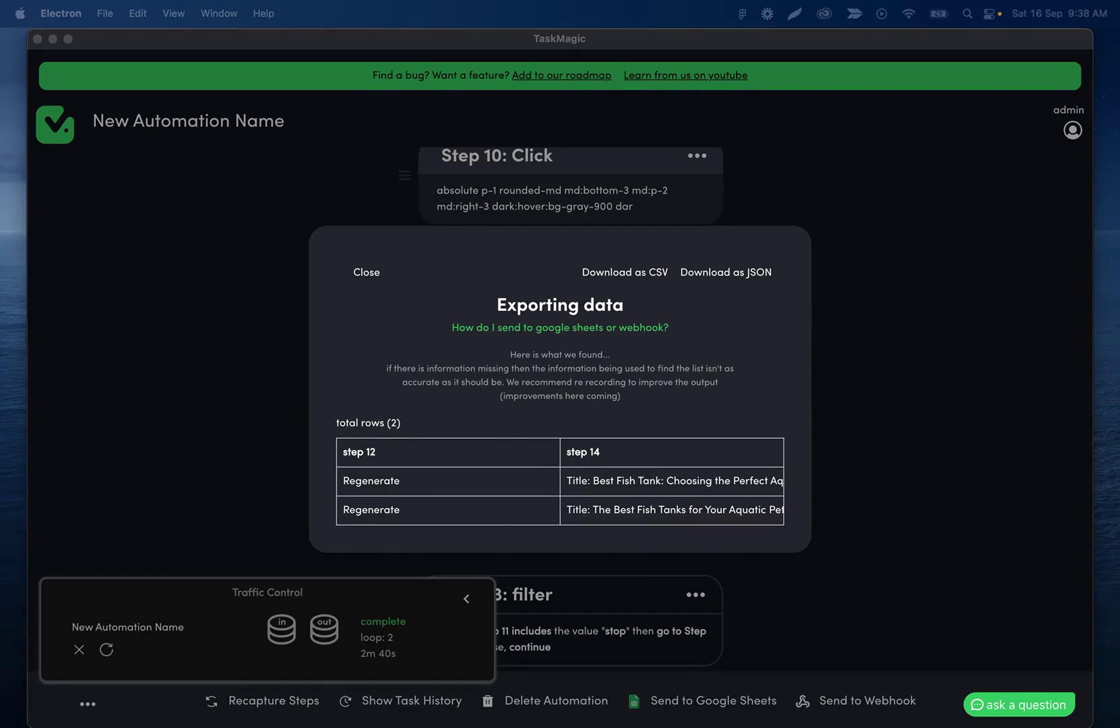
{"action": "key", "text": "super+Tab"}
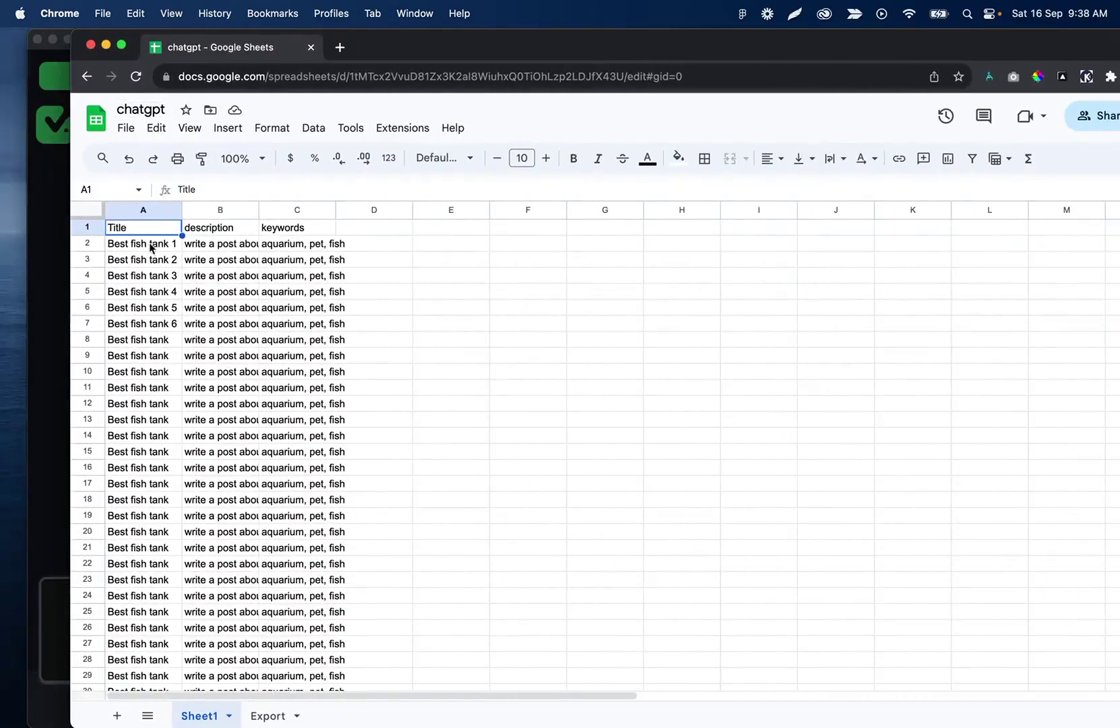
Go to the Export sheet and select its web address in the address bar.
{"action": "left_click", "coordinate": [46, 445]}
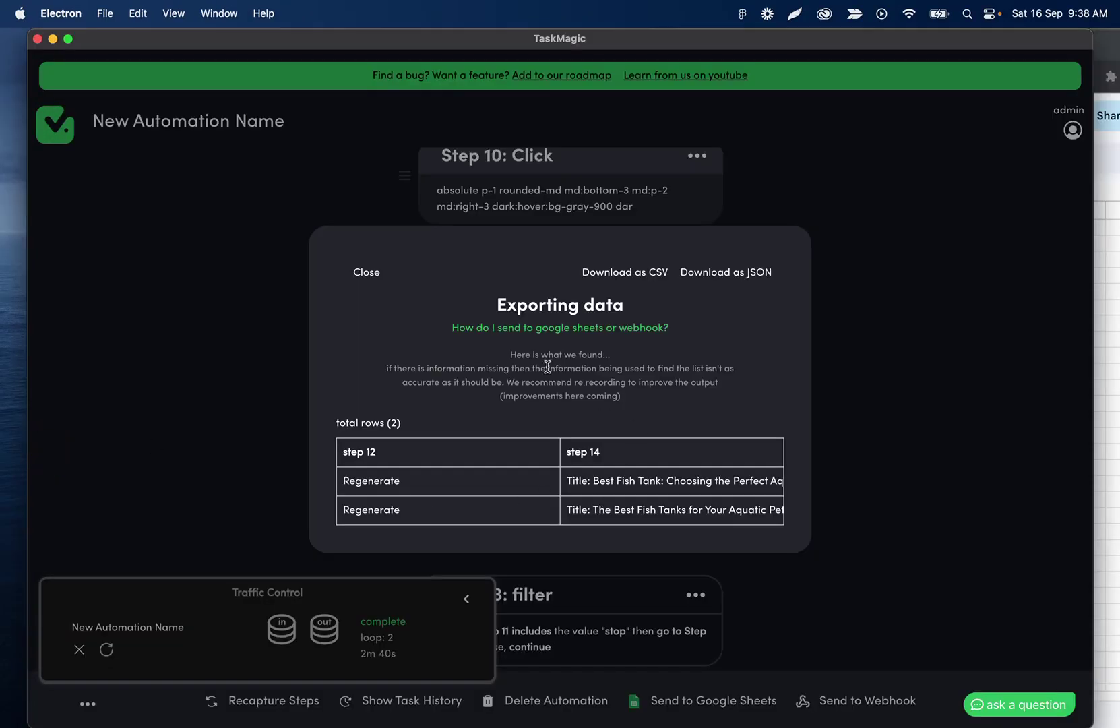
{"action": "left_click", "coordinate": [1108, 51]}
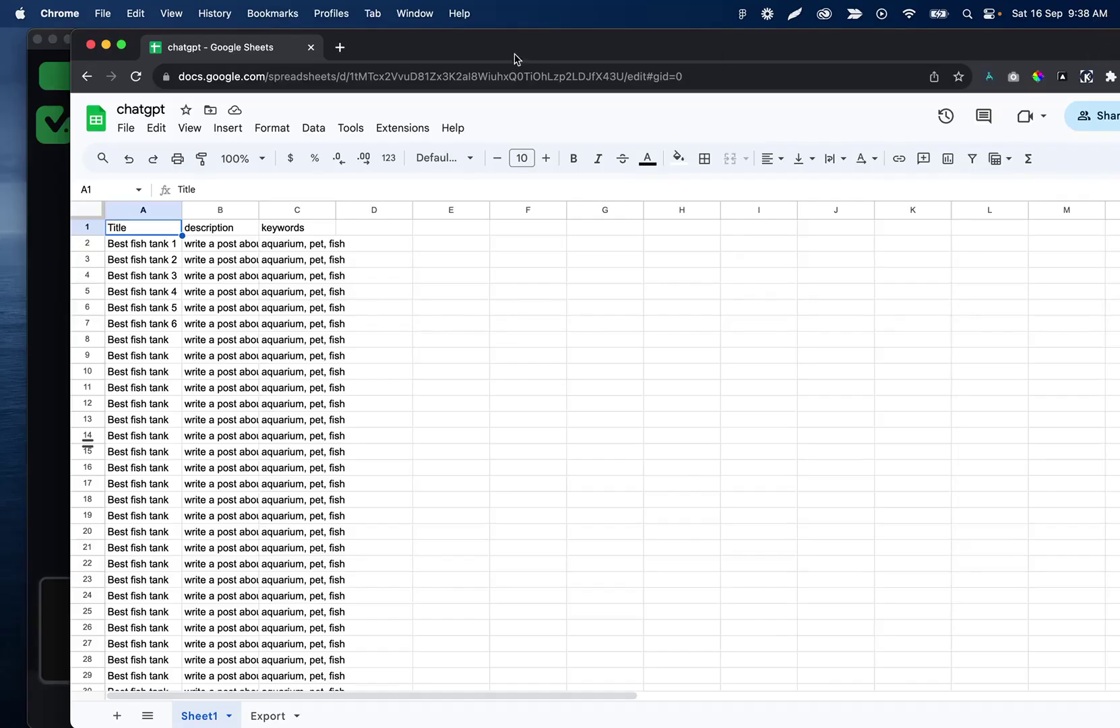
{"action": "left_click_drag", "start_coordinate": [452, 45], "coordinate": [425, 46]}
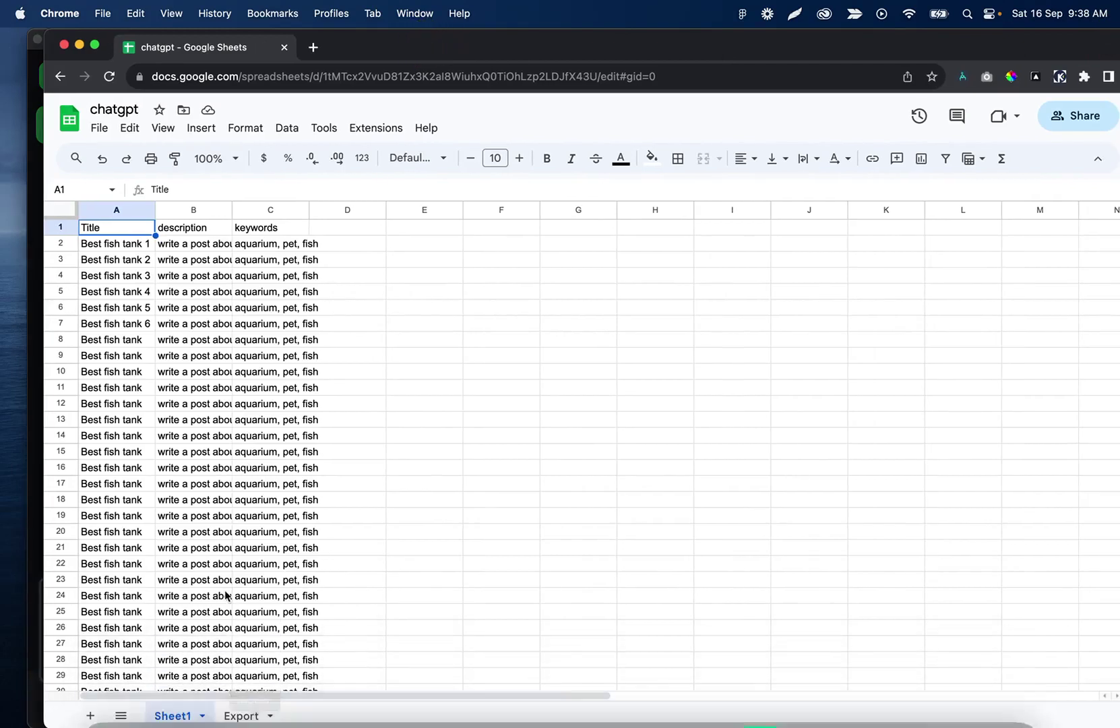
{"action": "left_click", "coordinate": [244, 718]}
{"action": "left_click", "coordinate": [310, 74]}
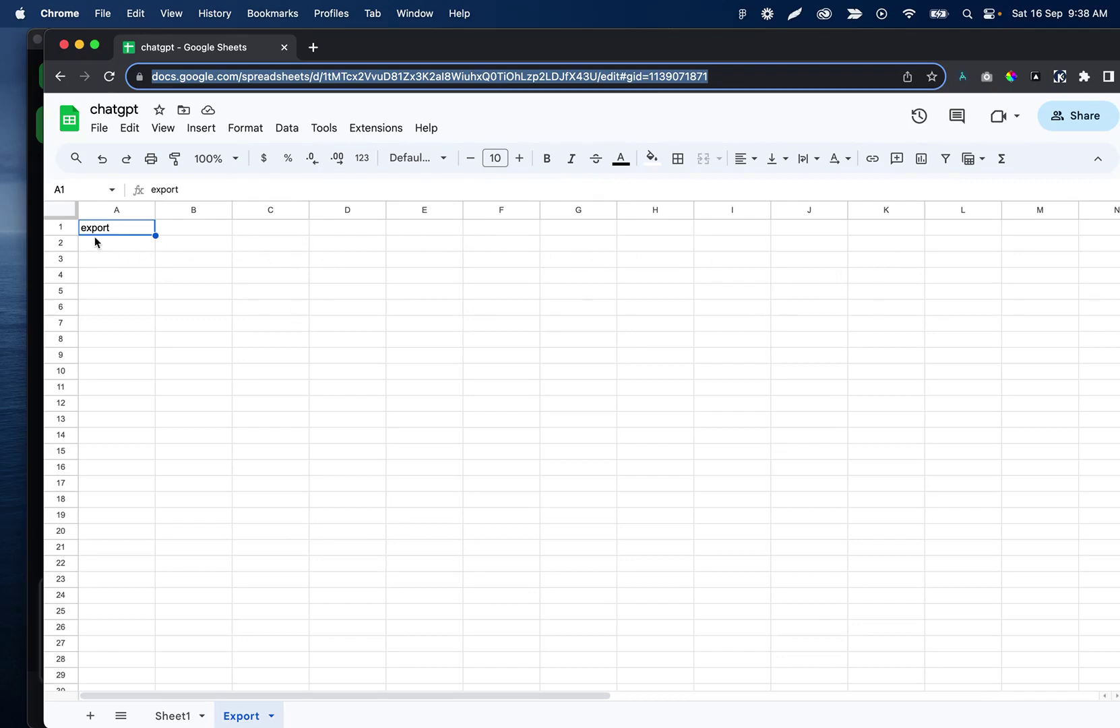
{"action": "mouse_move", "coordinate": [809, 677]}
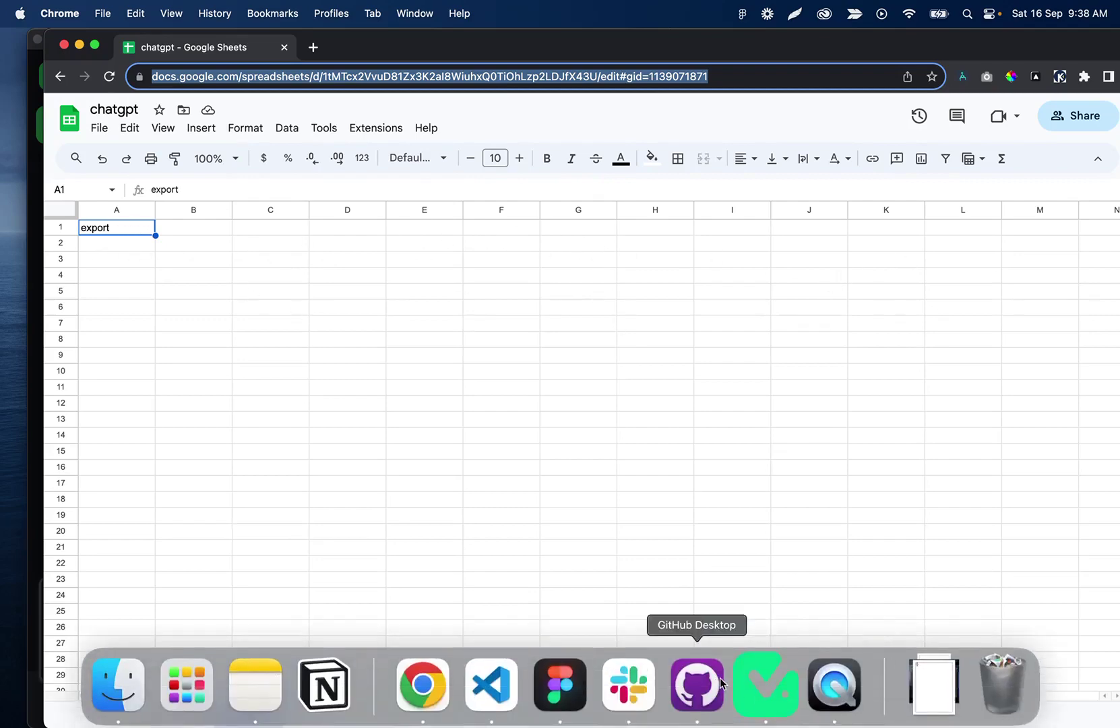
{"action": "left_click", "coordinate": [748, 680]}
Paste the spreadsheet URL into Send to Google Sheets, choose the Export worksheet, and save.
{"action": "left_click", "coordinate": [367, 273]}
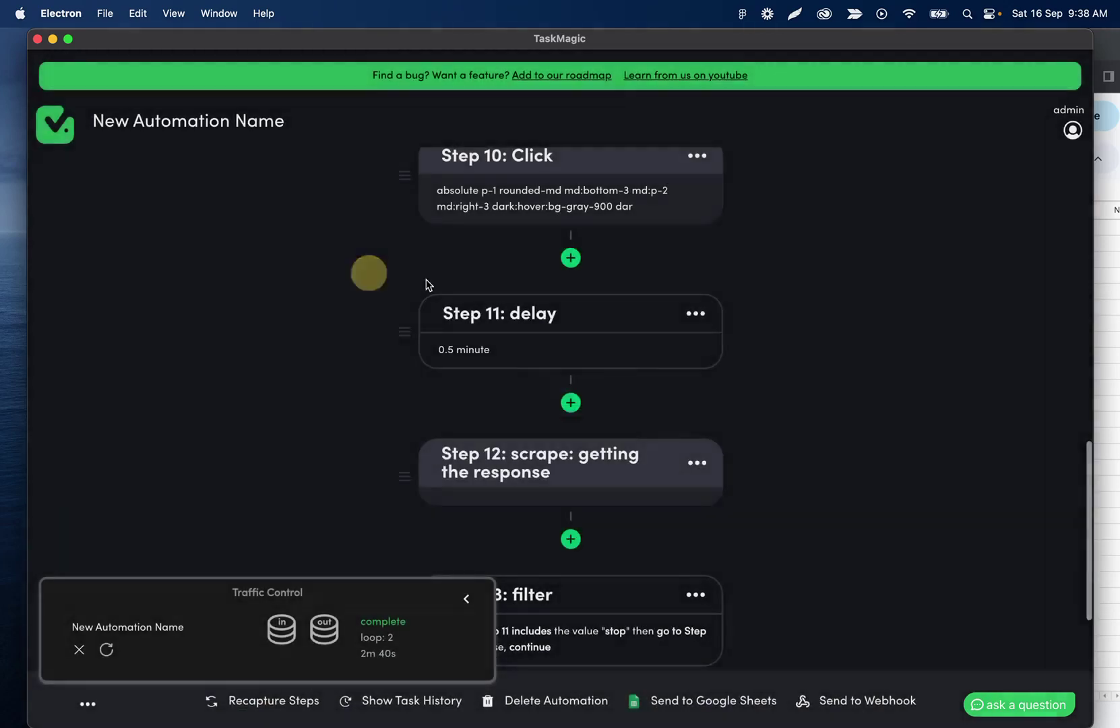
{"action": "left_click", "coordinate": [660, 703]}
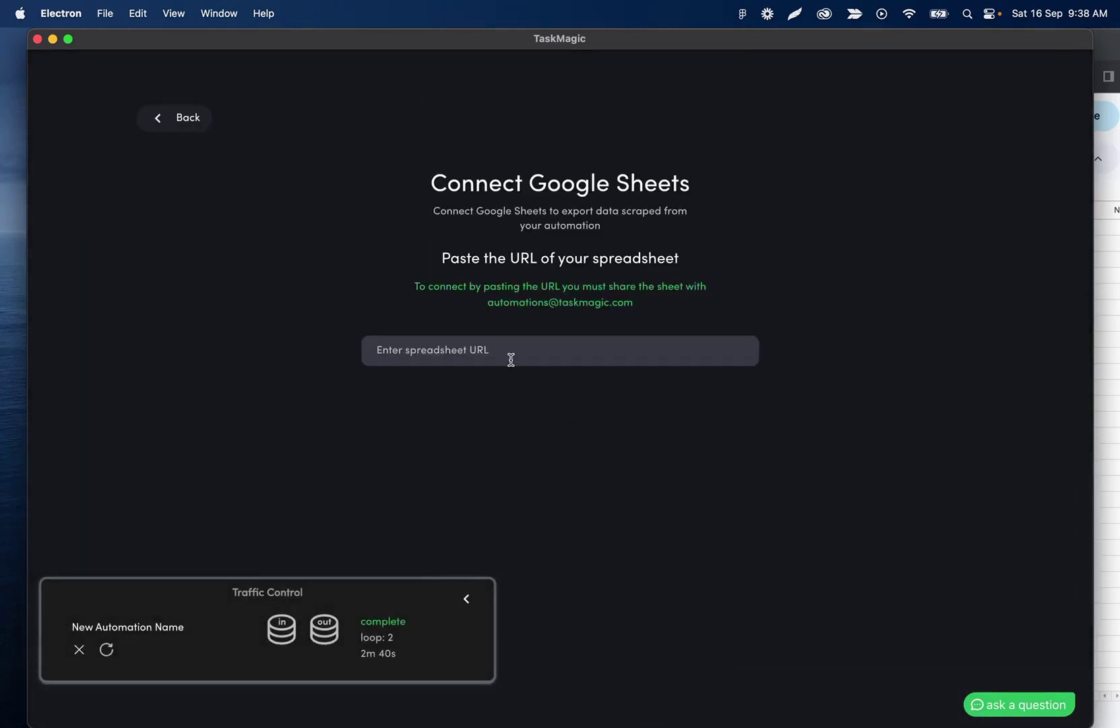
{"action": "left_click", "coordinate": [507, 353]}
{"action": "key", "text": "super+v"}
{"action": "left_click", "coordinate": [664, 392]}
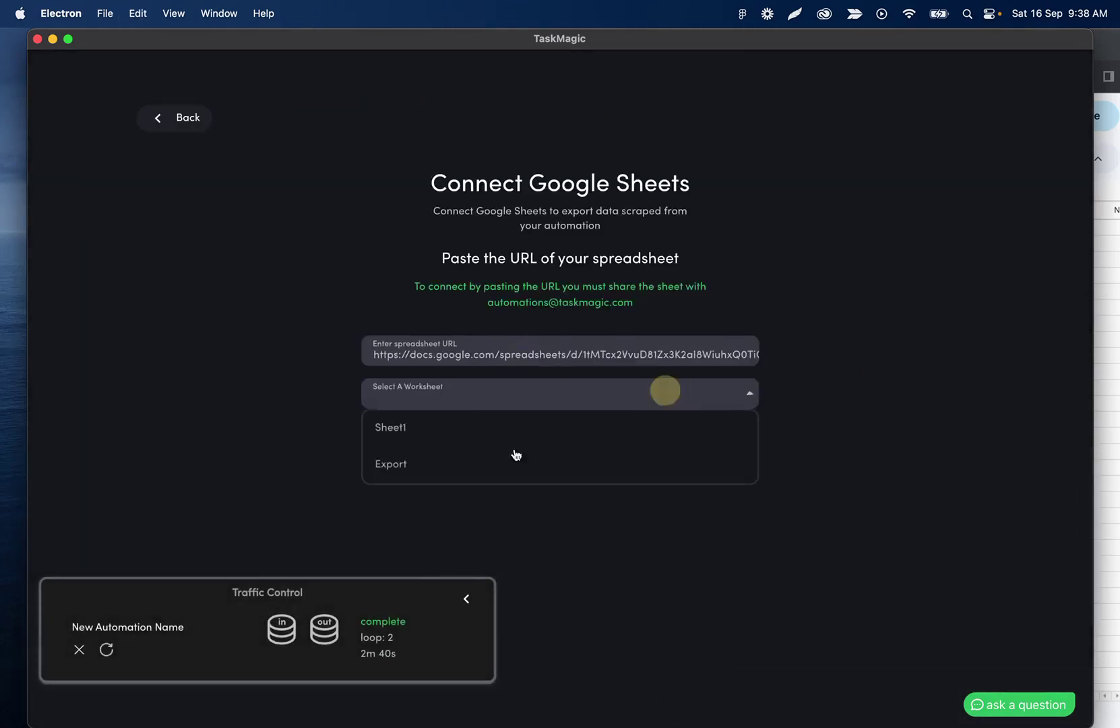
{"action": "left_click", "coordinate": [440, 458]}
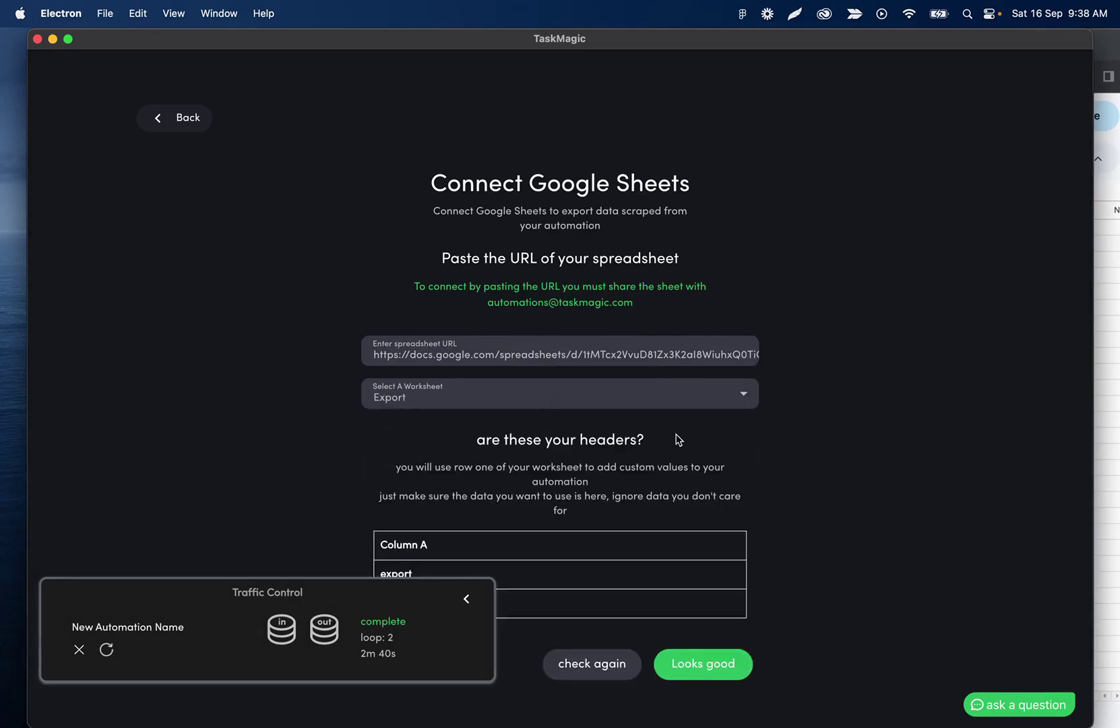
{"action": "left_click", "coordinate": [721, 663]}
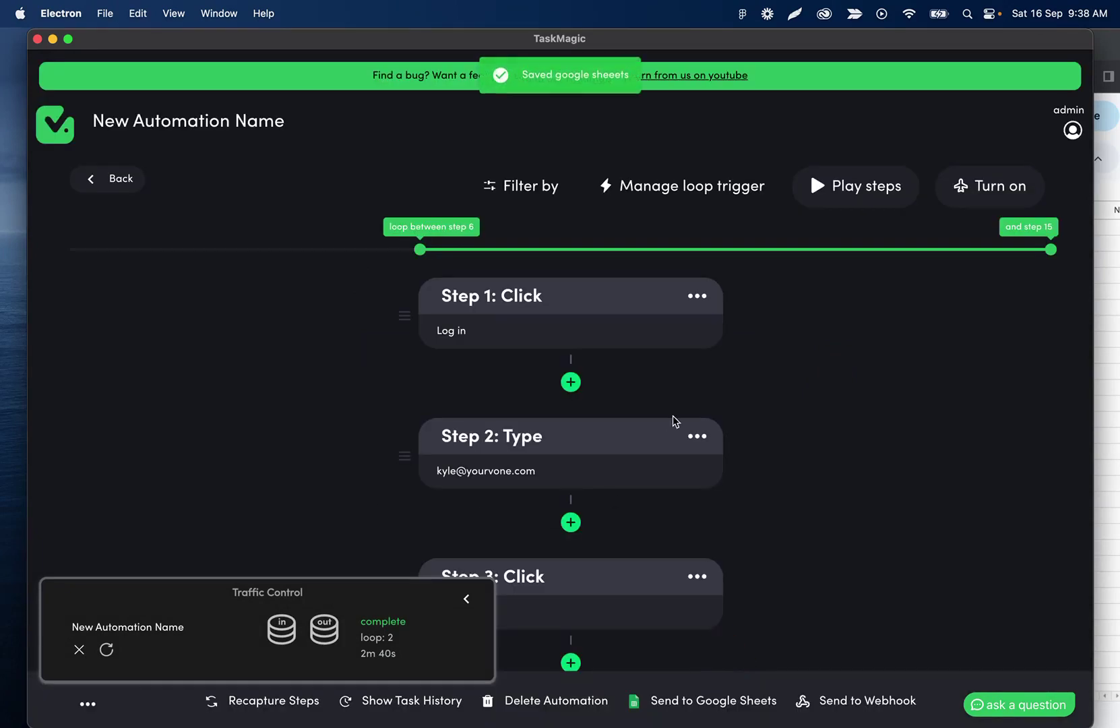
Reopen the exported data preview to review the step 12 and step 14 results.
{"action": "left_click", "coordinate": [322, 632]}
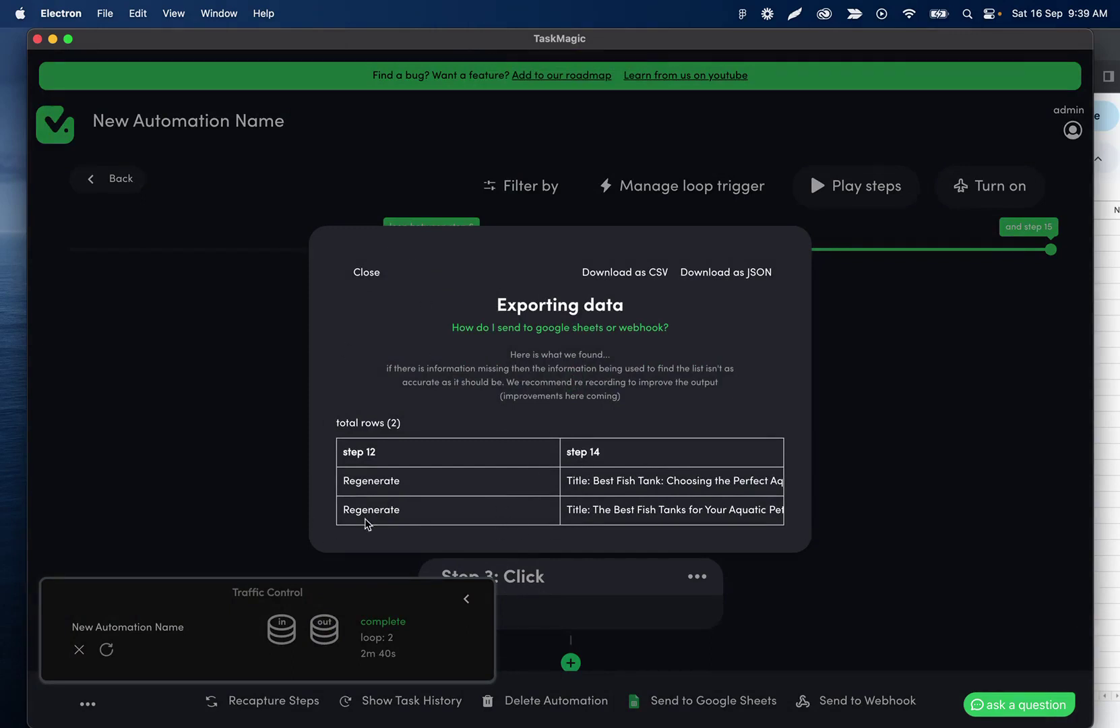
{"action": "left_click", "coordinate": [371, 277]}
{"action": "scroll", "coordinate": [472, 390], "scroll_direction": "down", "scroll_amount": 20}
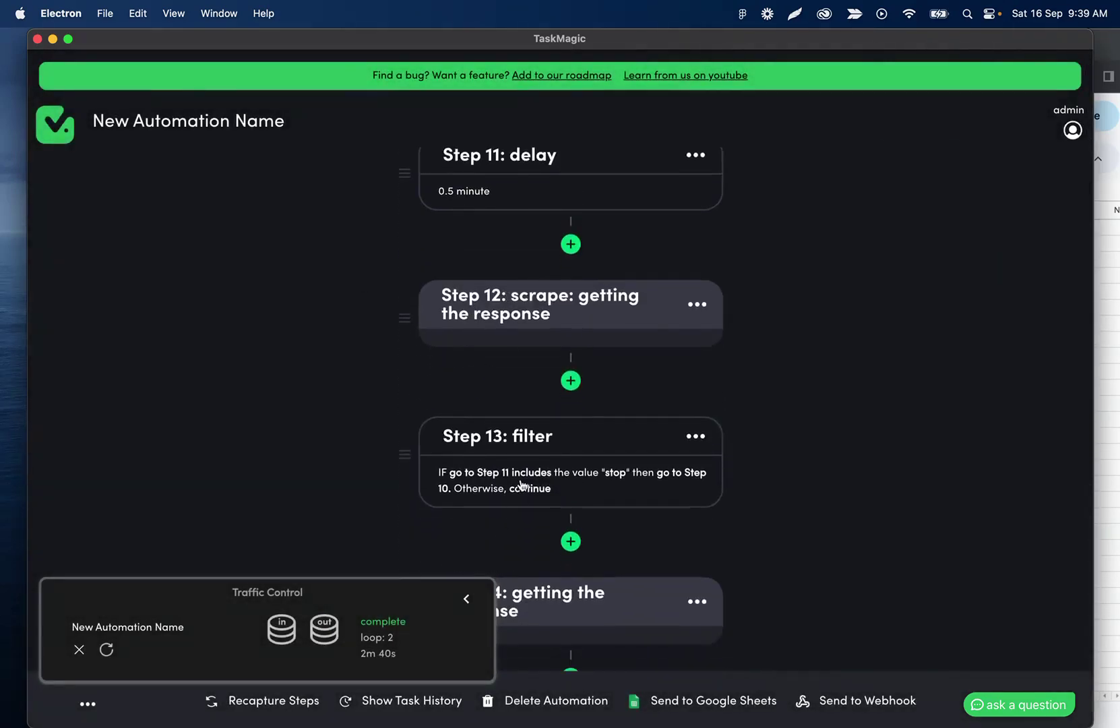
Compare the incoming Title row with the export, highlighting step 12's lone word 'Regenerate'.
{"action": "left_click", "coordinate": [291, 636]}
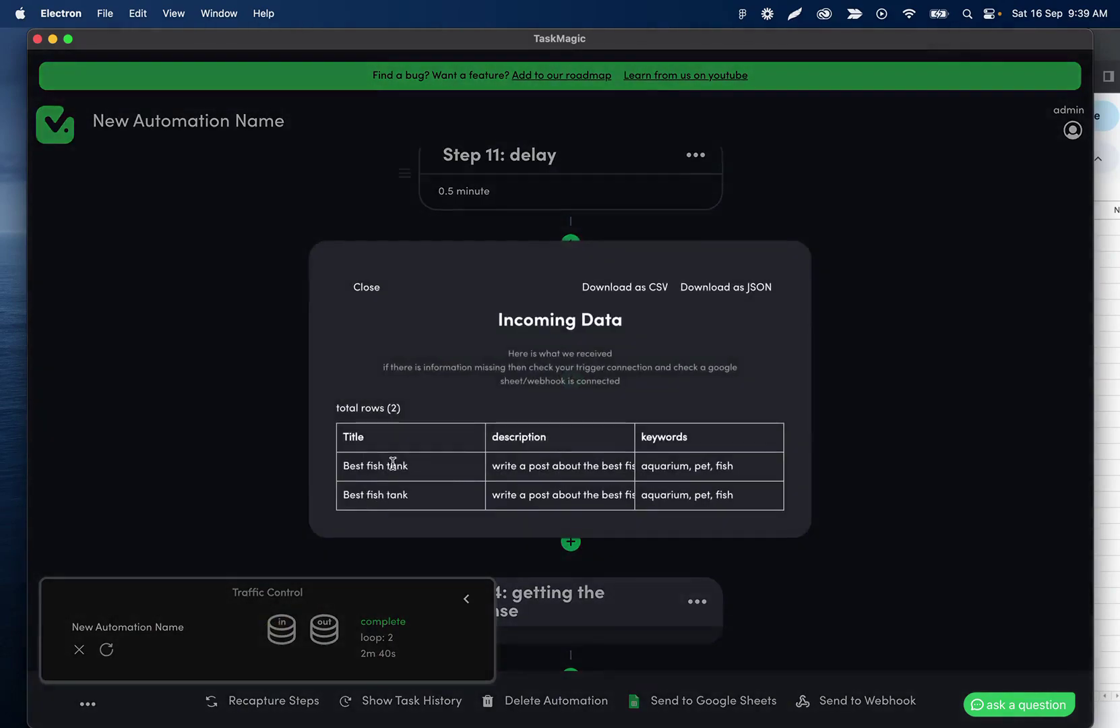
{"action": "left_click_drag", "start_coordinate": [408, 466], "coordinate": [341, 465]}
{"action": "left_click", "coordinate": [372, 288]}
{"action": "scroll", "coordinate": [525, 363], "scroll_direction": "down", "scroll_amount": 4}
{"action": "scroll", "coordinate": [539, 431], "scroll_direction": "down", "scroll_amount": 2}
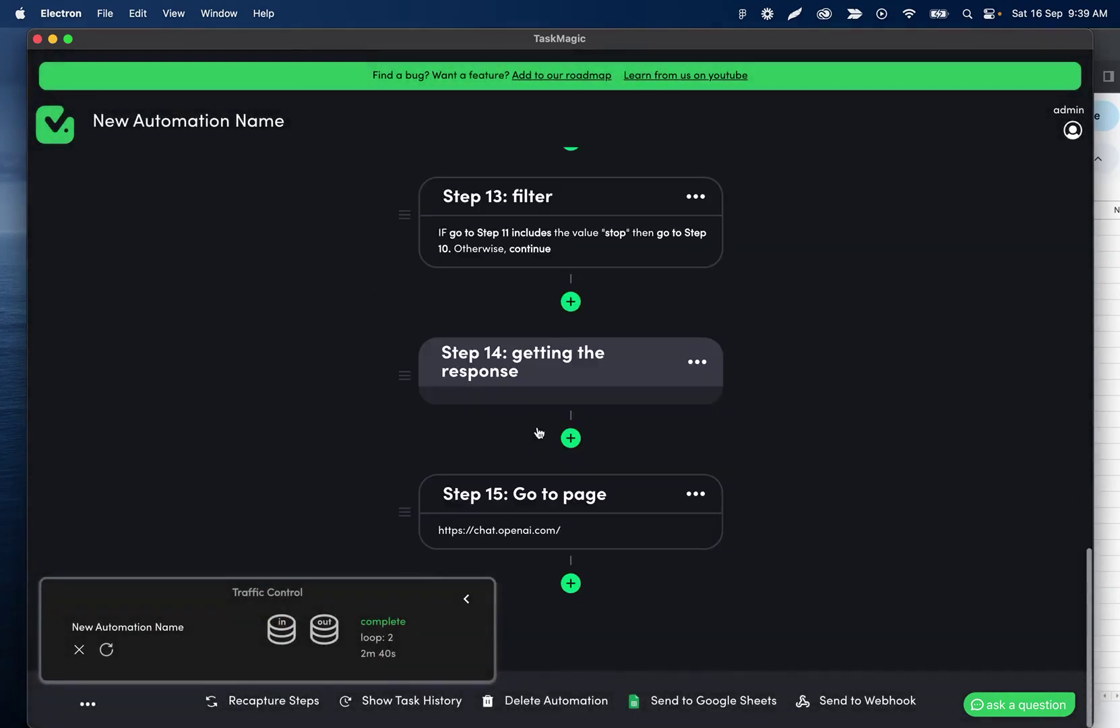
{"action": "left_click", "coordinate": [327, 630]}
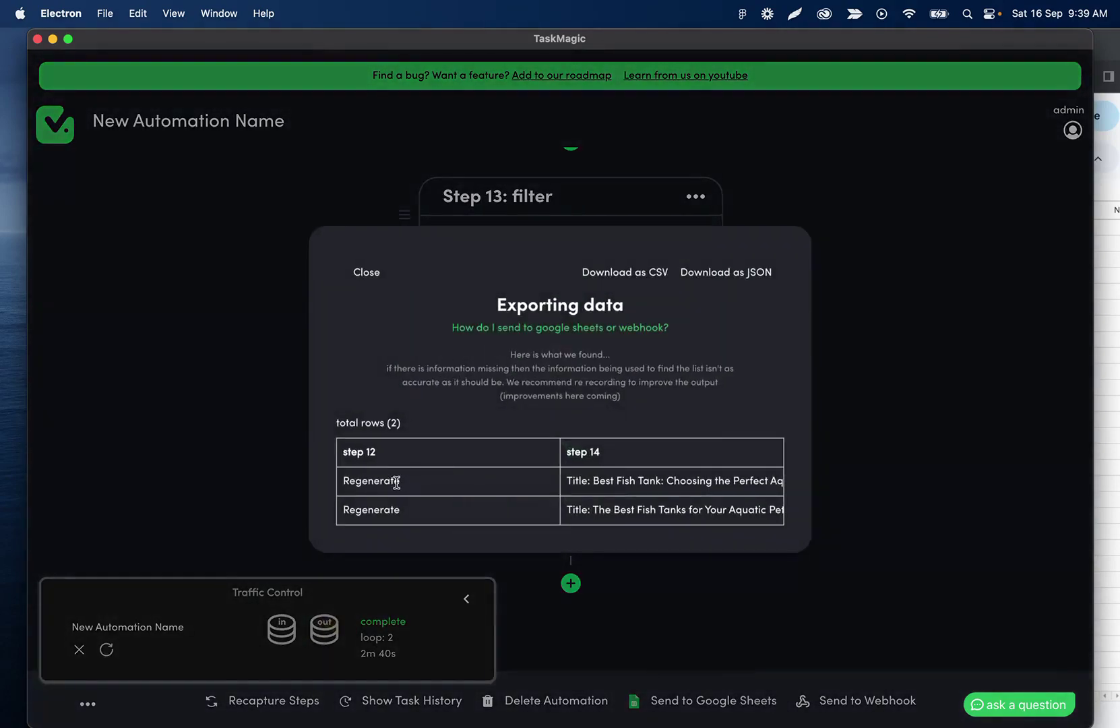
{"action": "left_click_drag", "start_coordinate": [399, 480], "coordinate": [343, 479]}
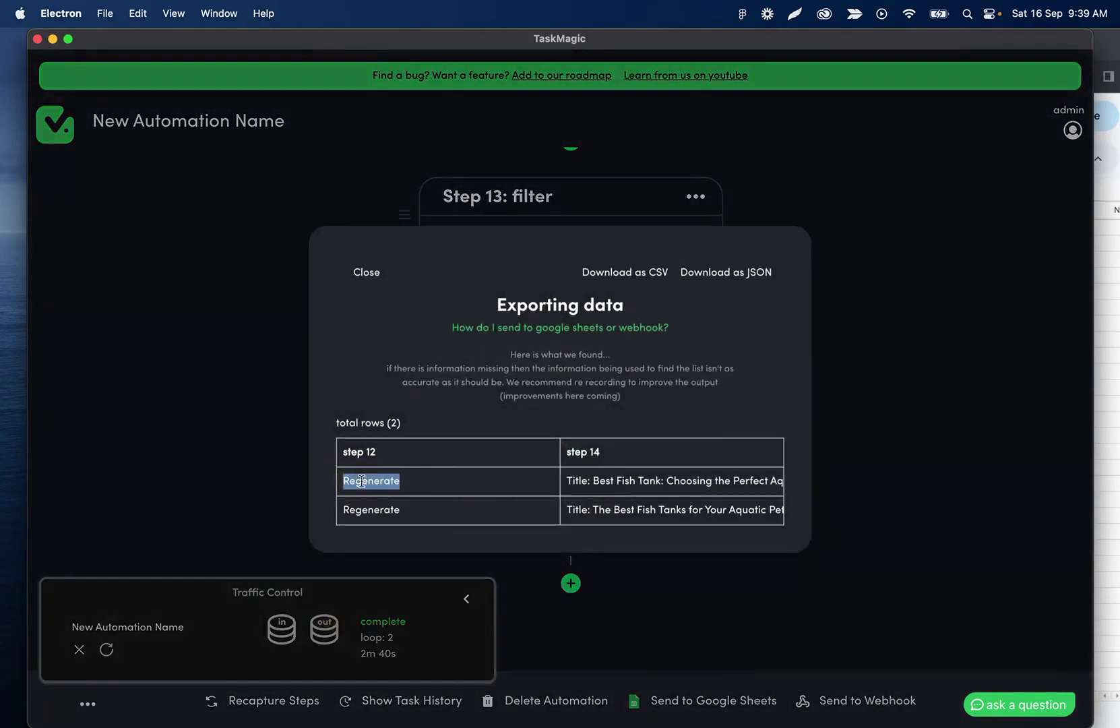